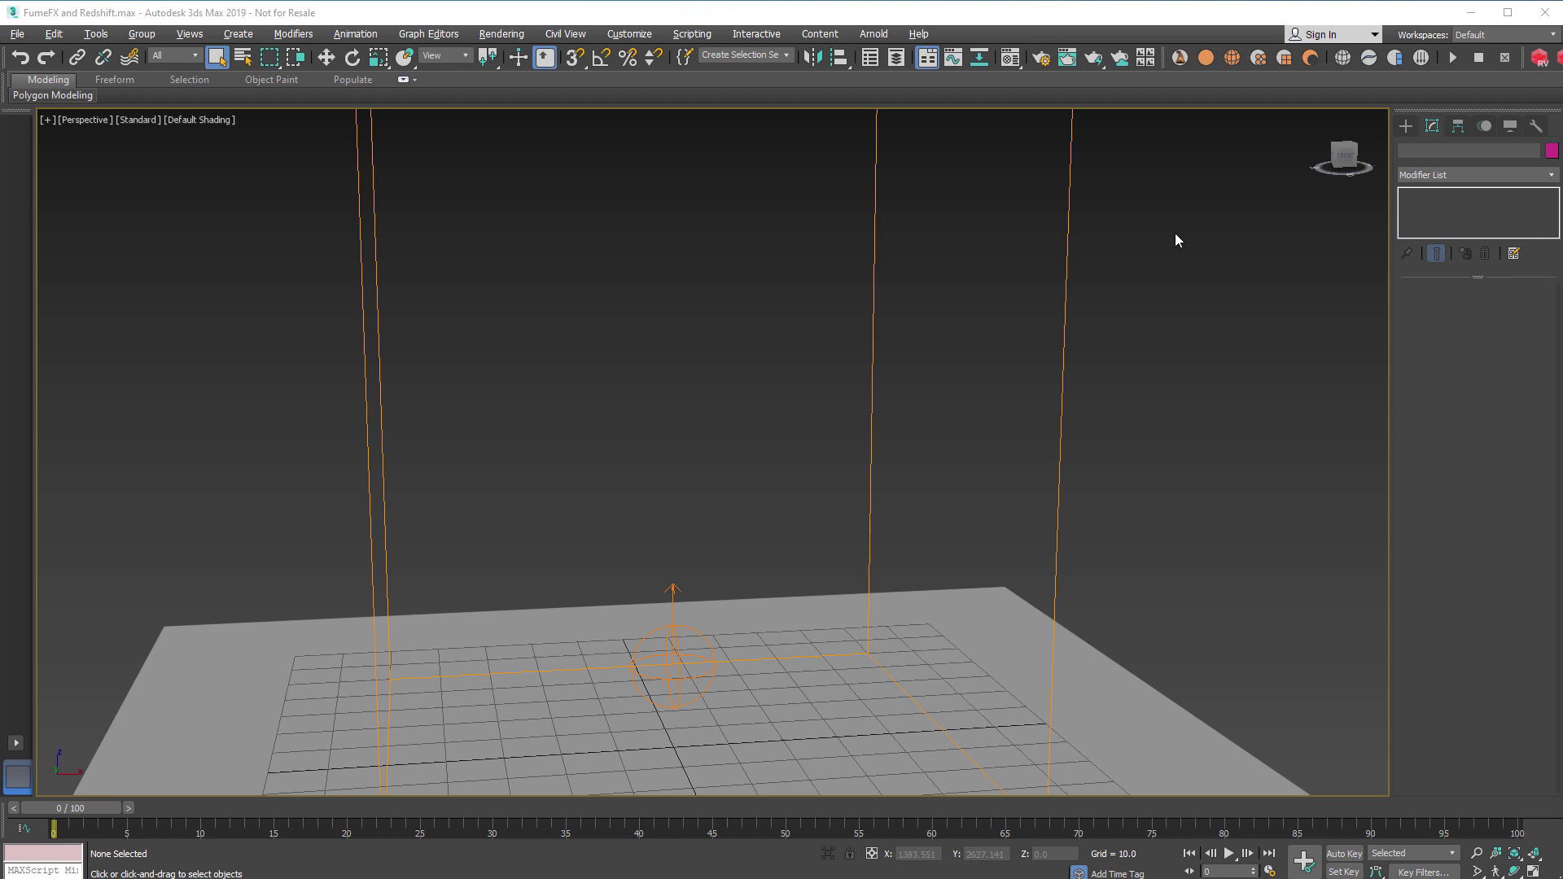
- Render with Scanline, then render frame 50 to preview the grey smoke plume
left_click(1042, 58)
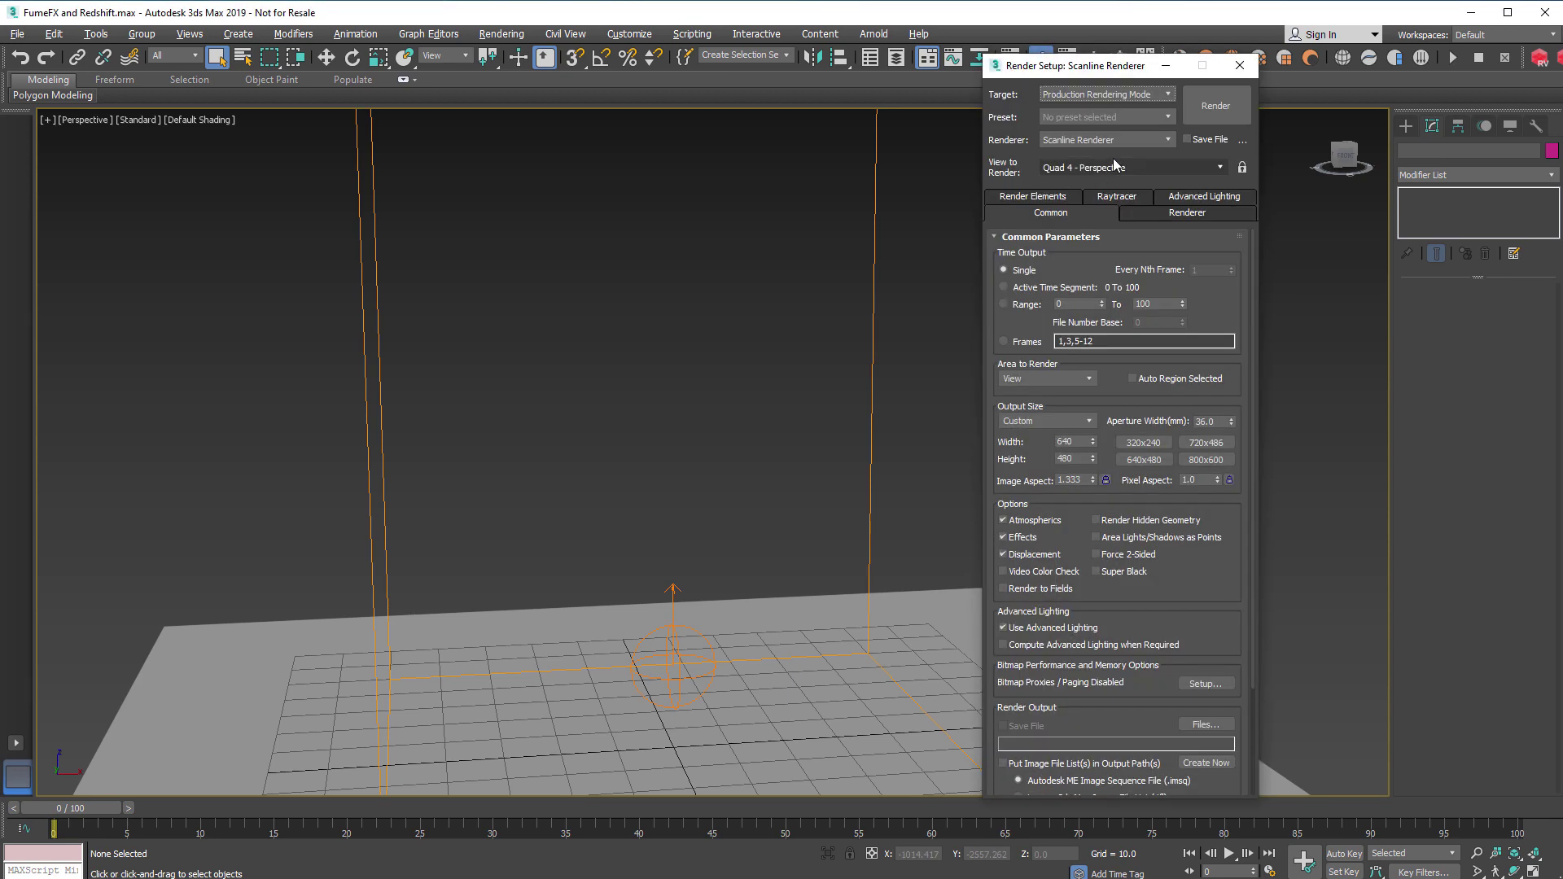
left_click(1216, 107)
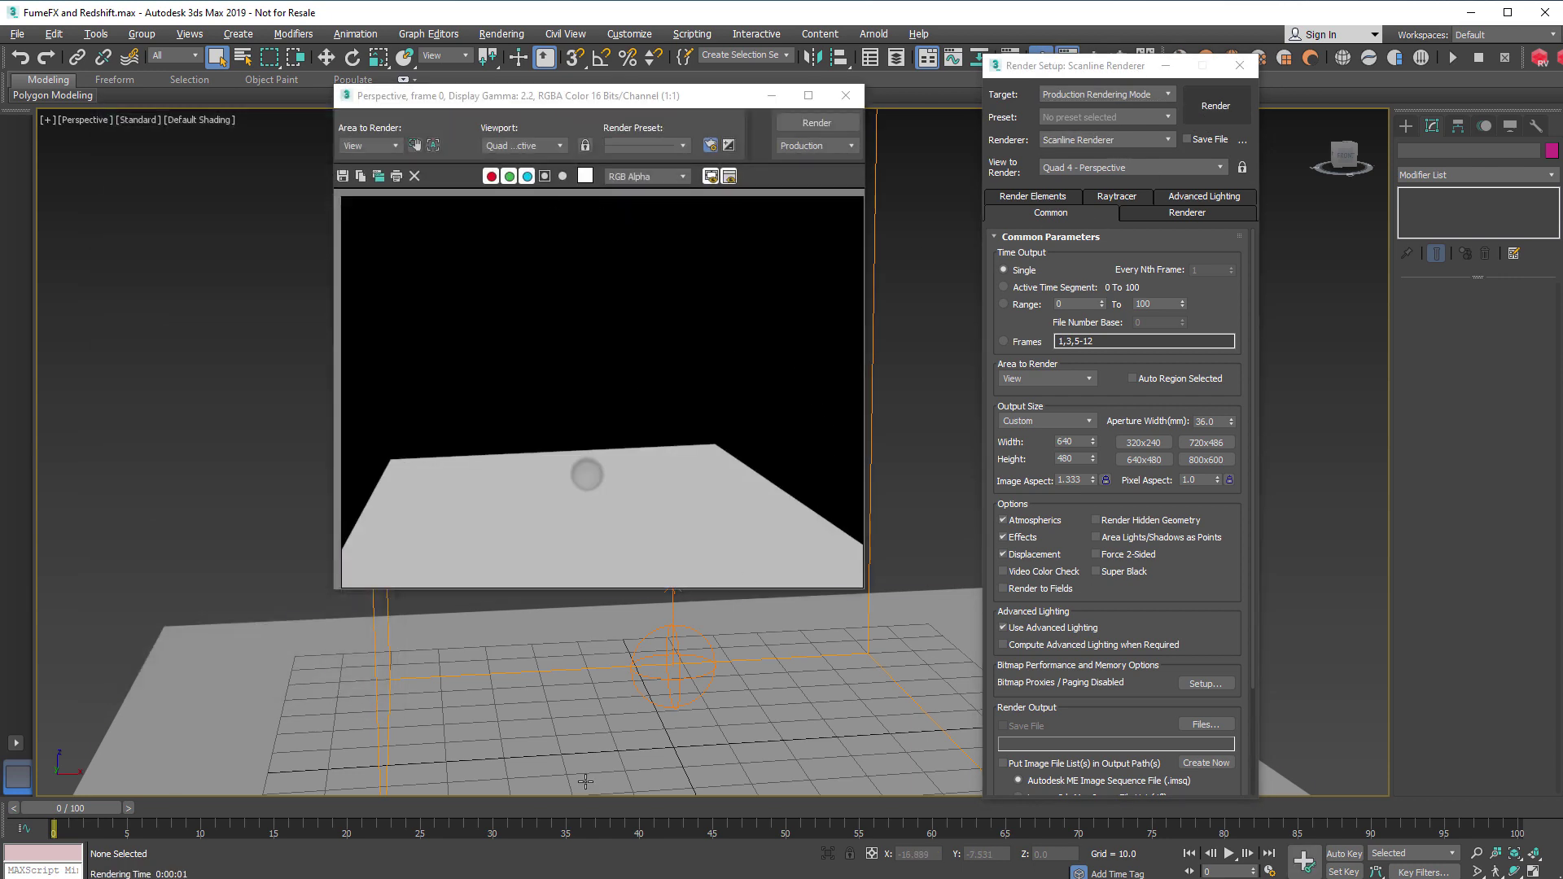
left_click(789, 808)
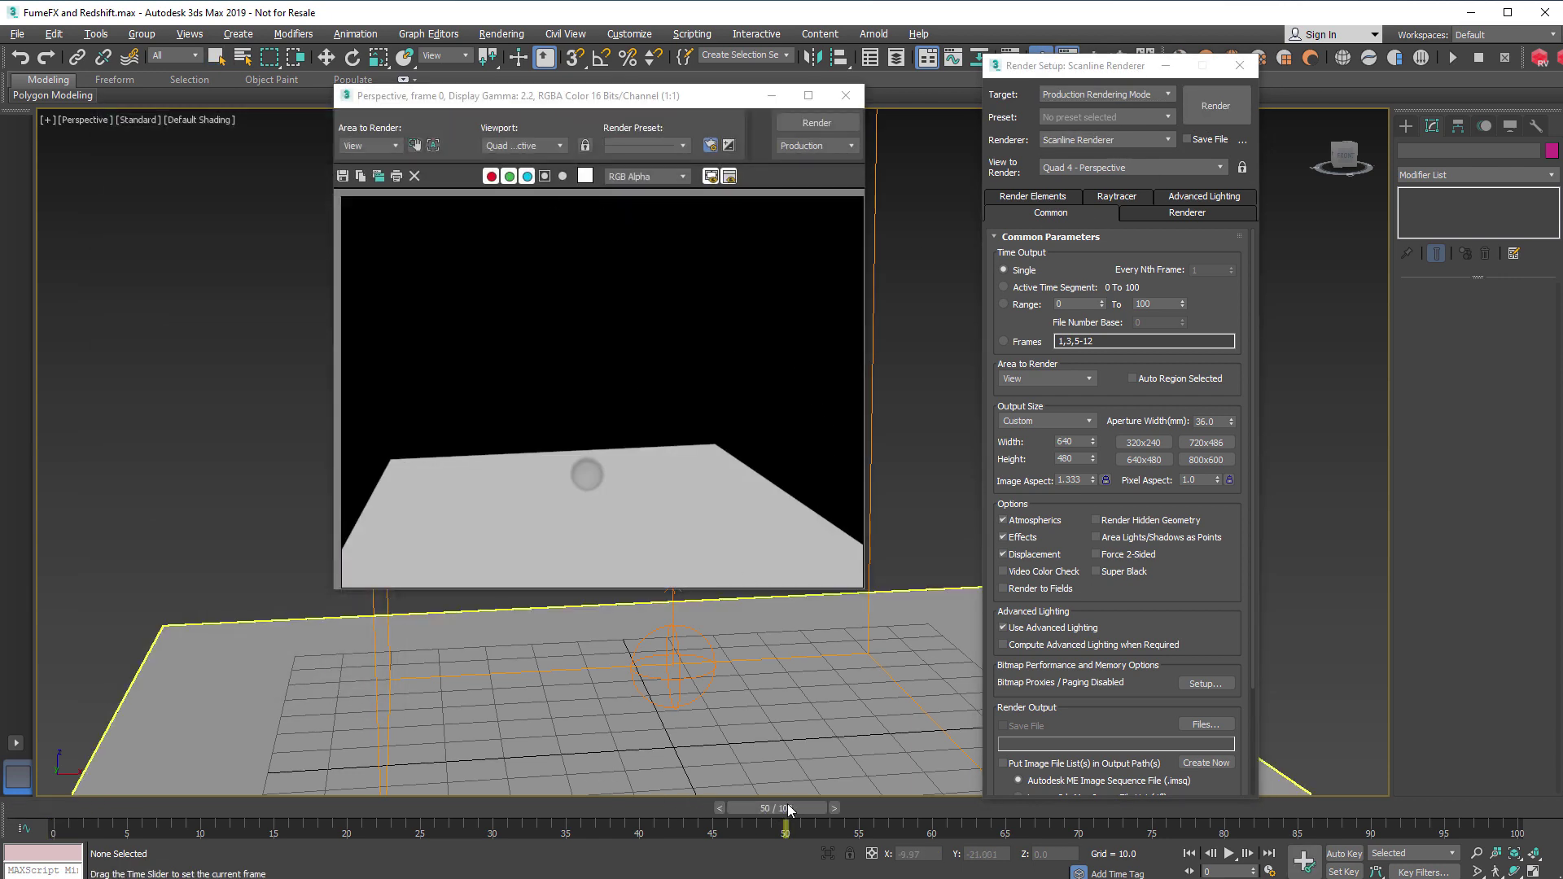
left_click(815, 122)
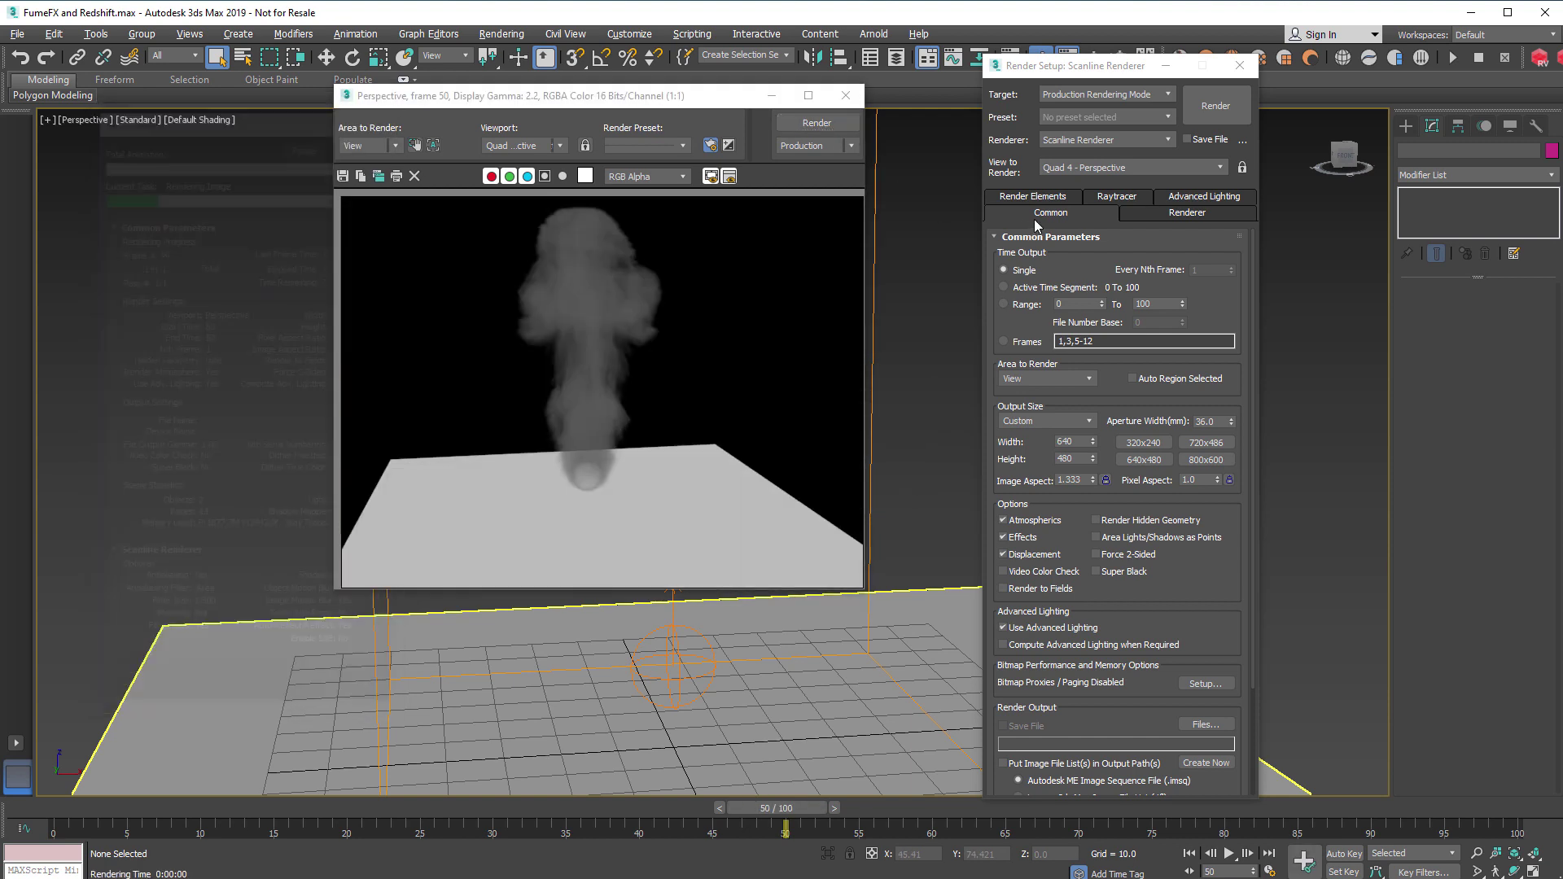
left_click(871, 301)
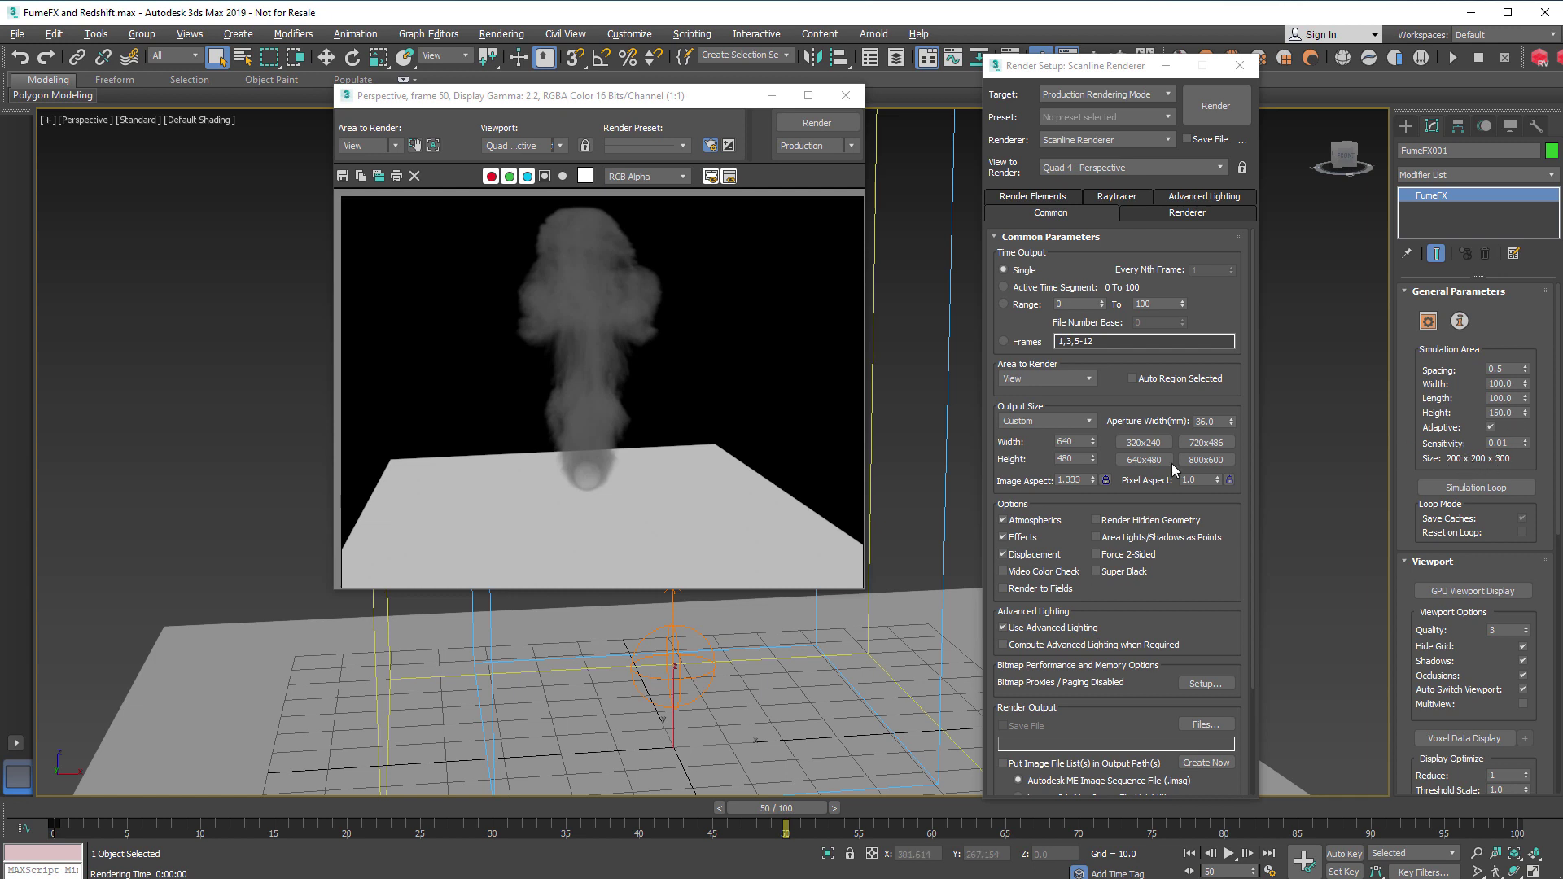
- Switch to Redshift Renderer with Brute Force as both primary and secondary GI engine
left_click(1157, 140)
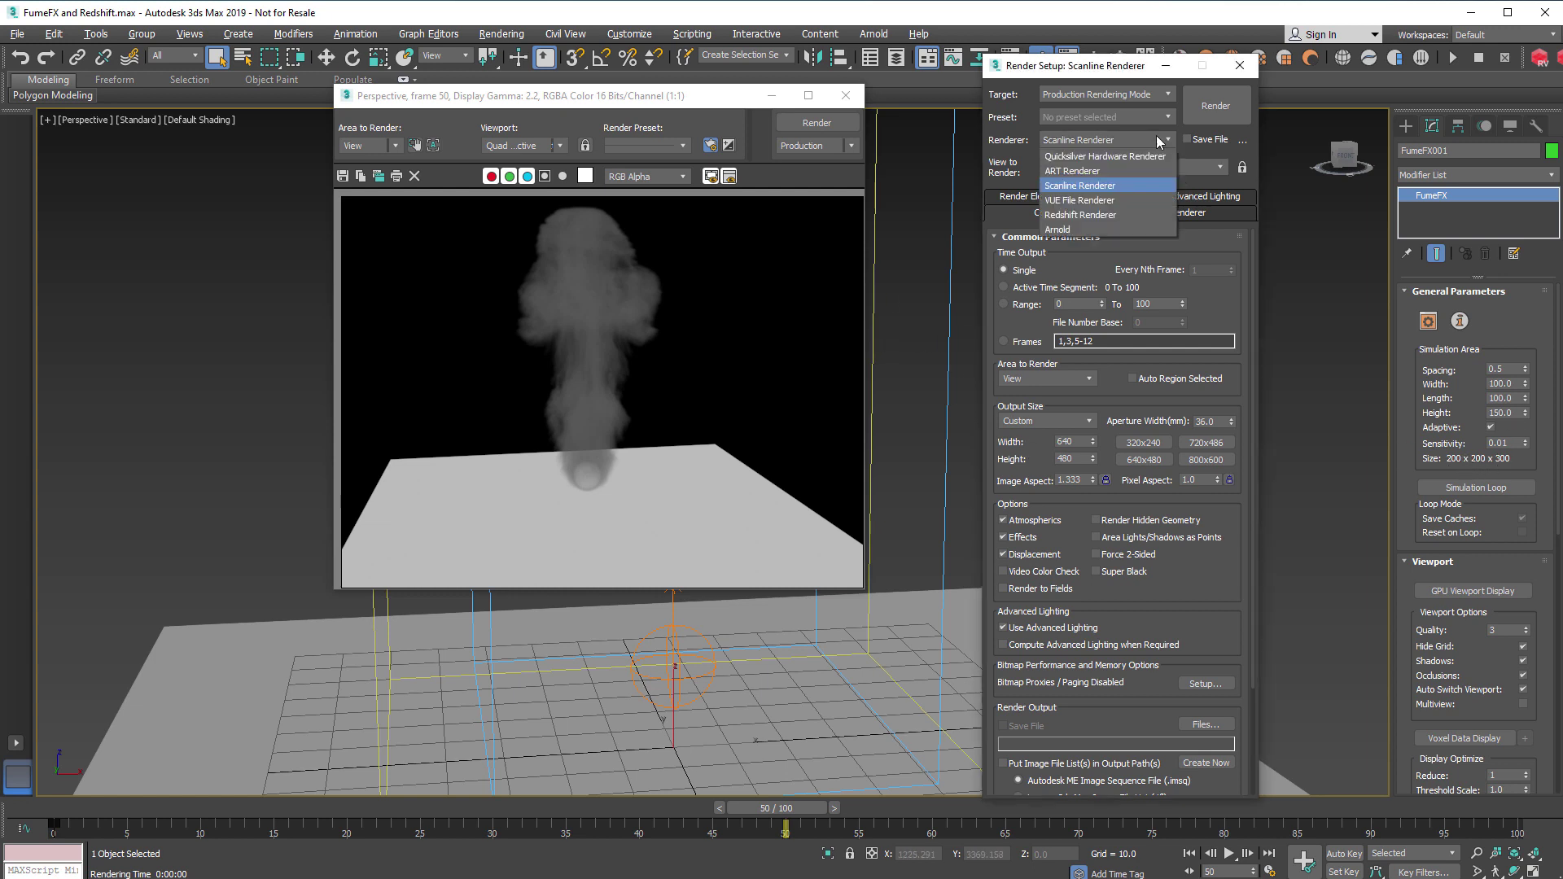
left_click(1121, 216)
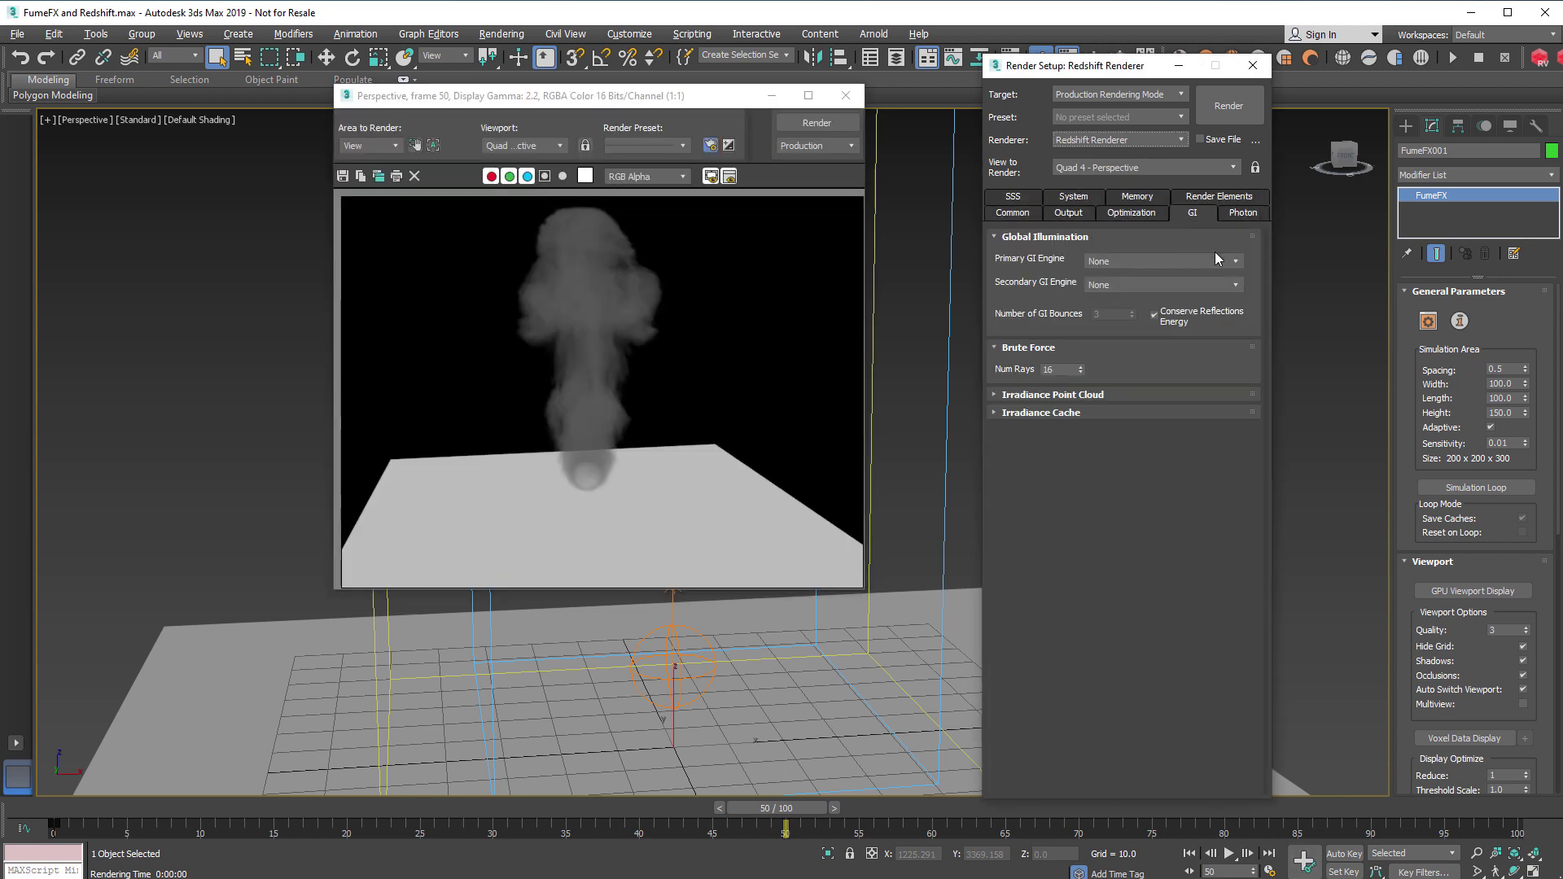
left_click(1231, 260)
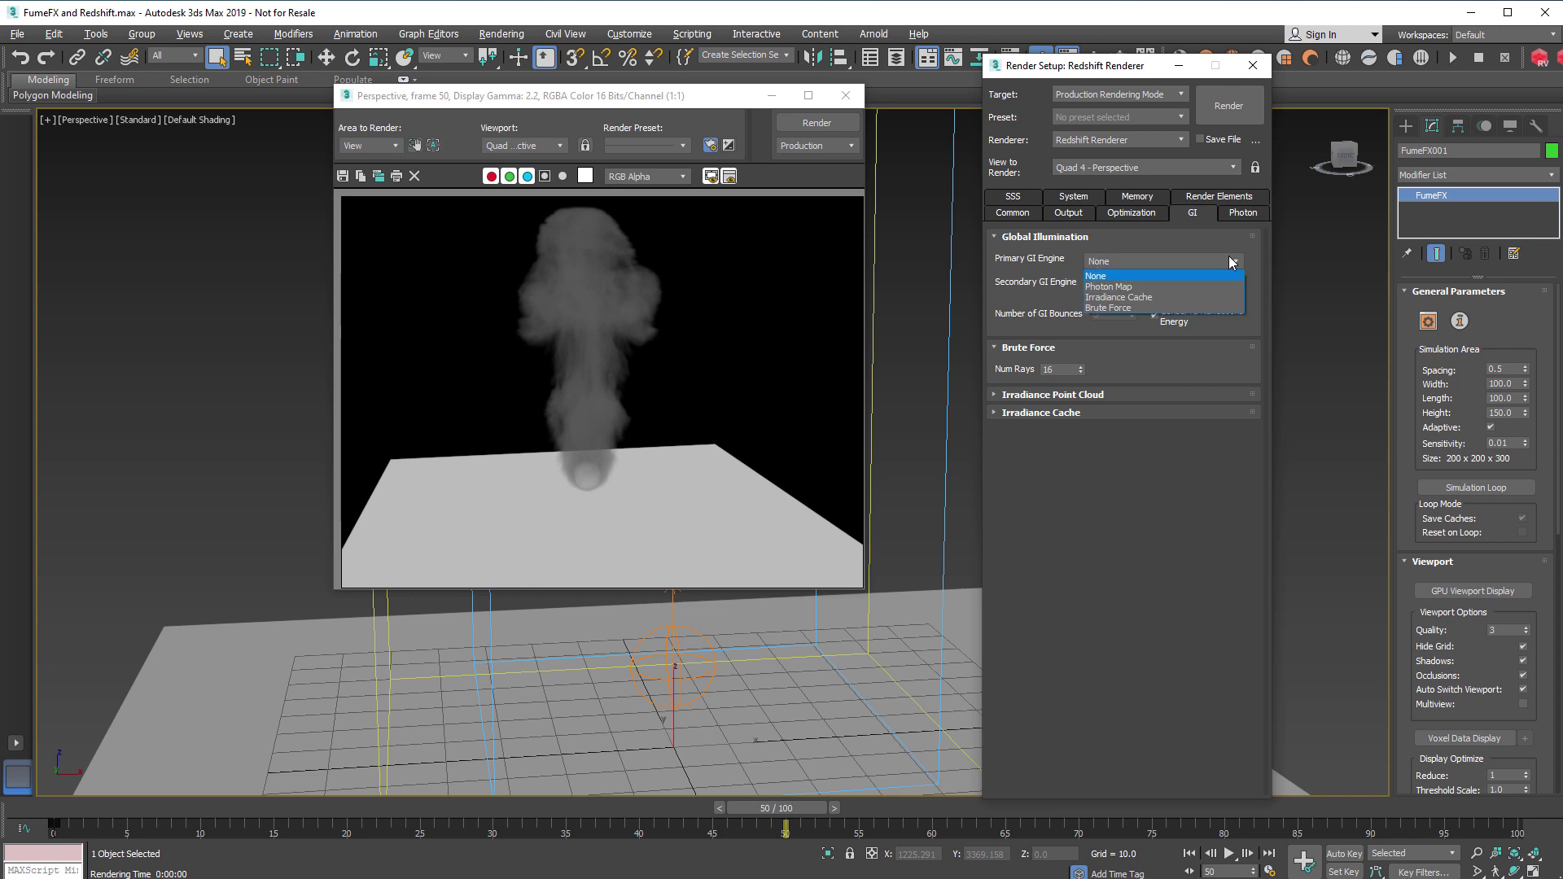
left_click(1165, 310)
left_click(1162, 283)
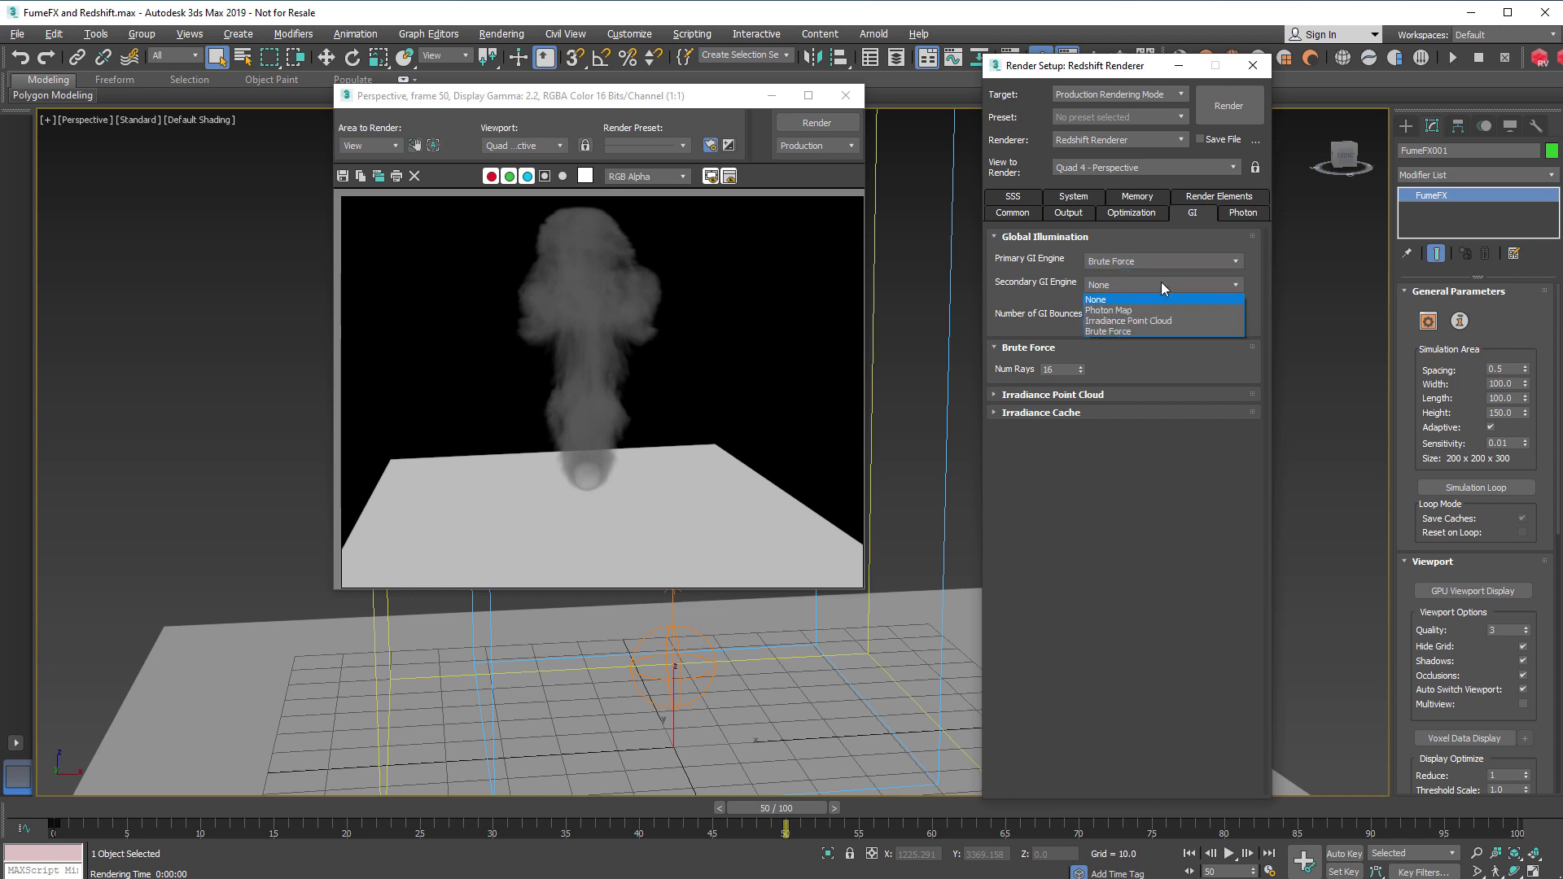
left_click(1155, 330)
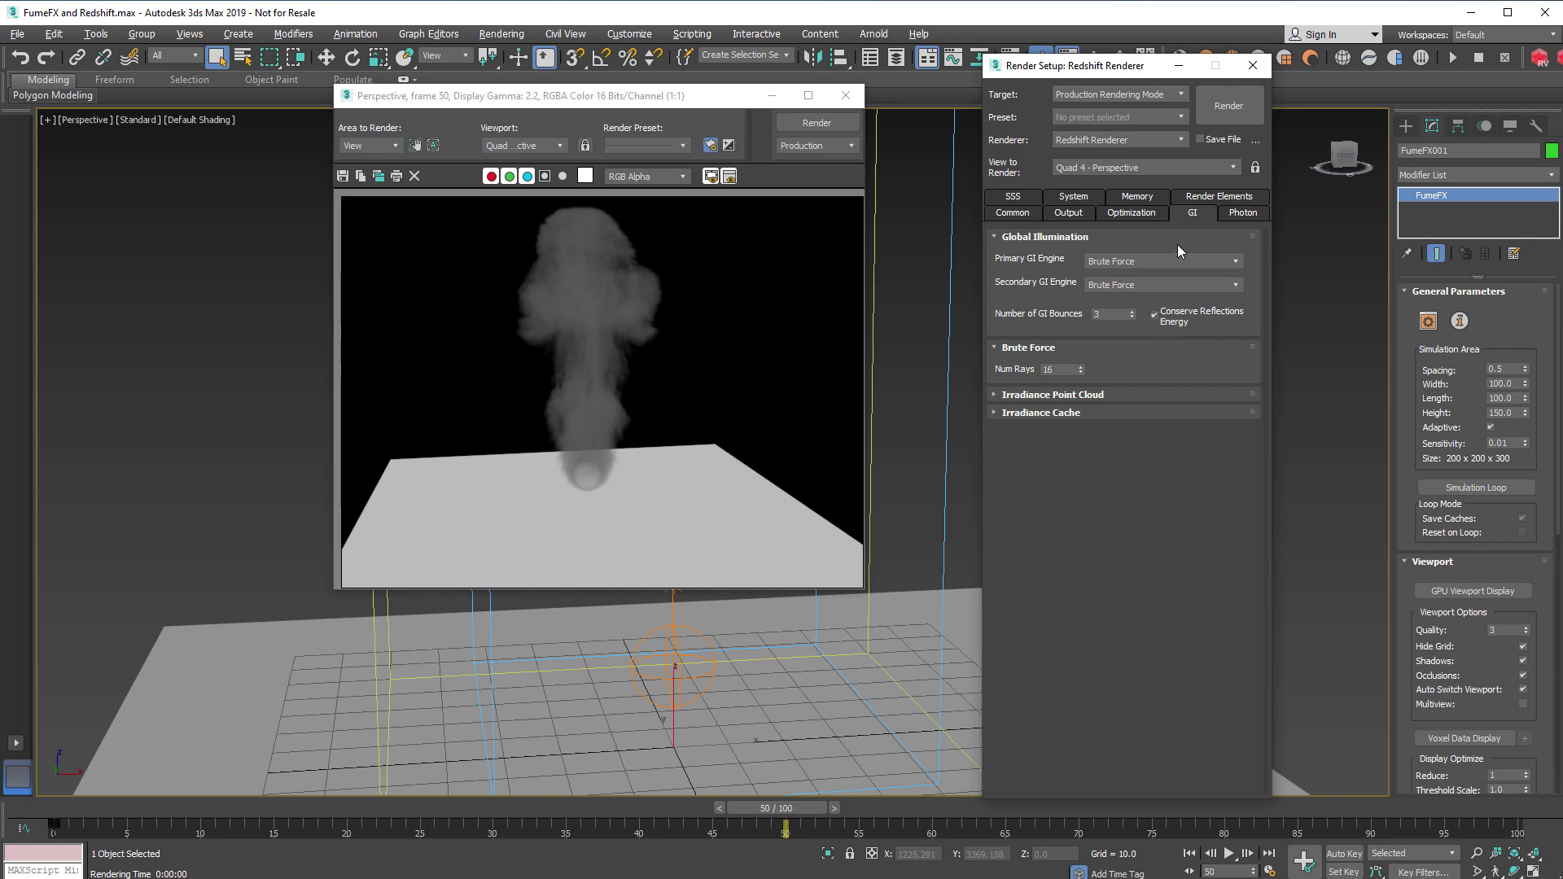
left_click(1254, 65)
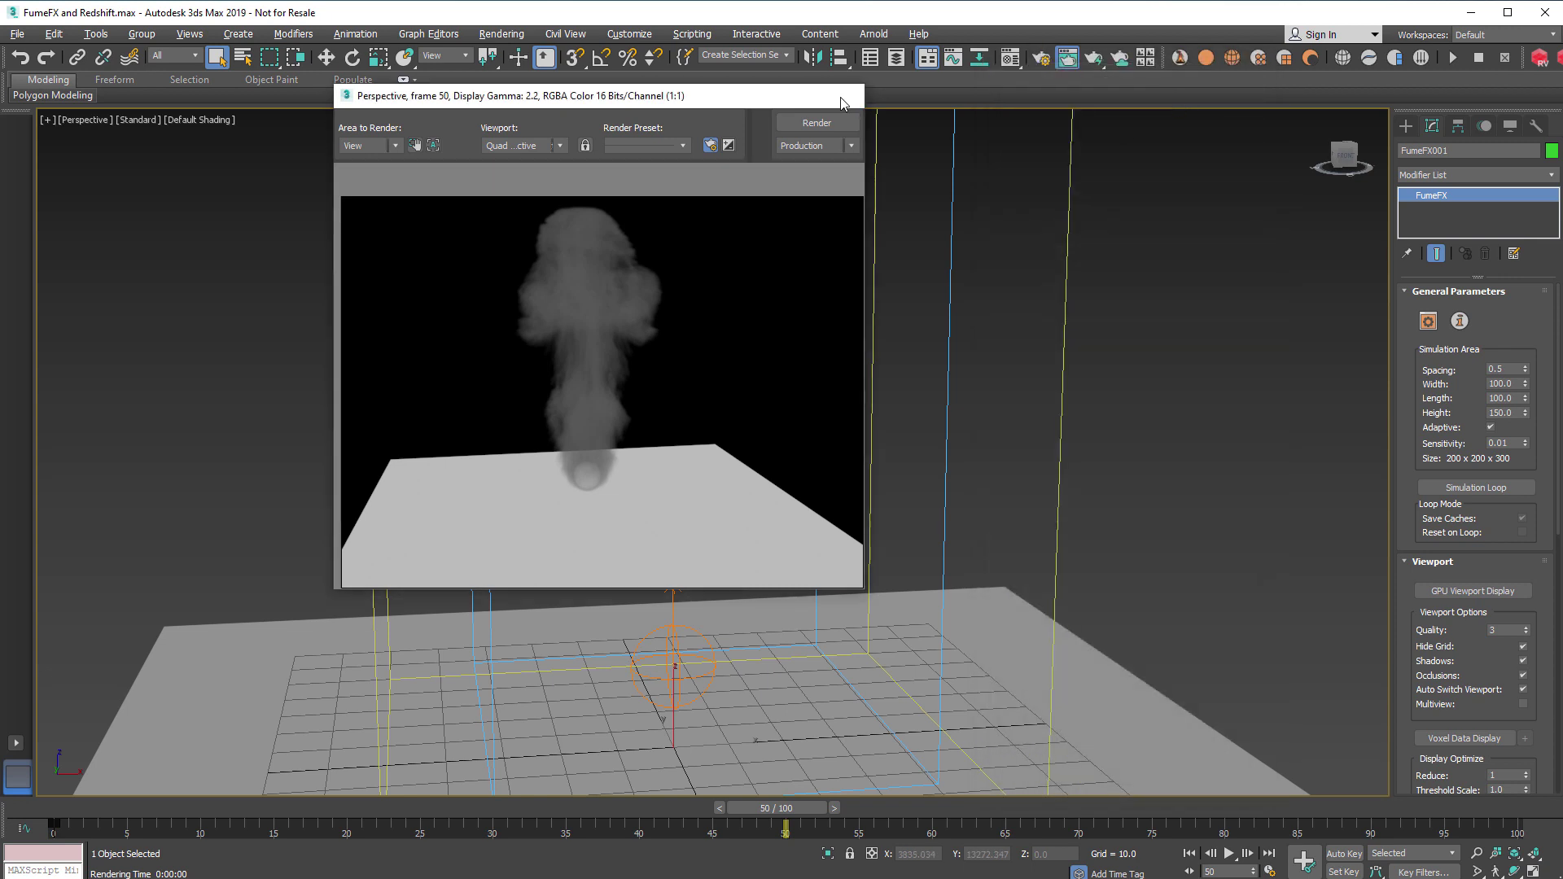
- Close the frame buffer and place a Redshift Physical Light in the viewport
left_click(842, 99)
left_click(1405, 126)
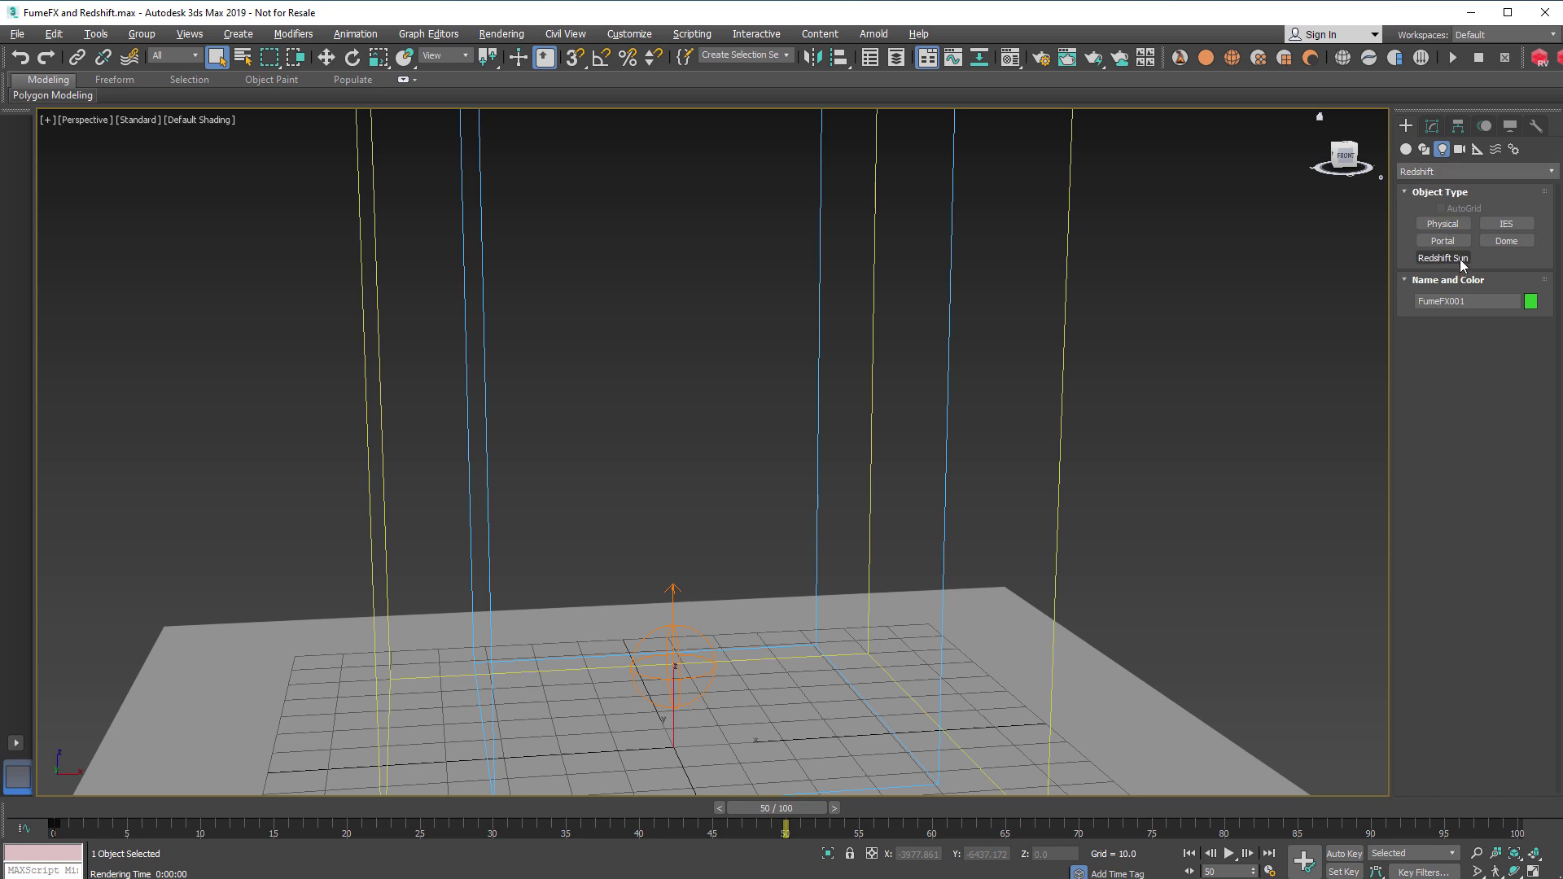
left_click(1463, 174)
left_click(1445, 210)
left_click(1446, 220)
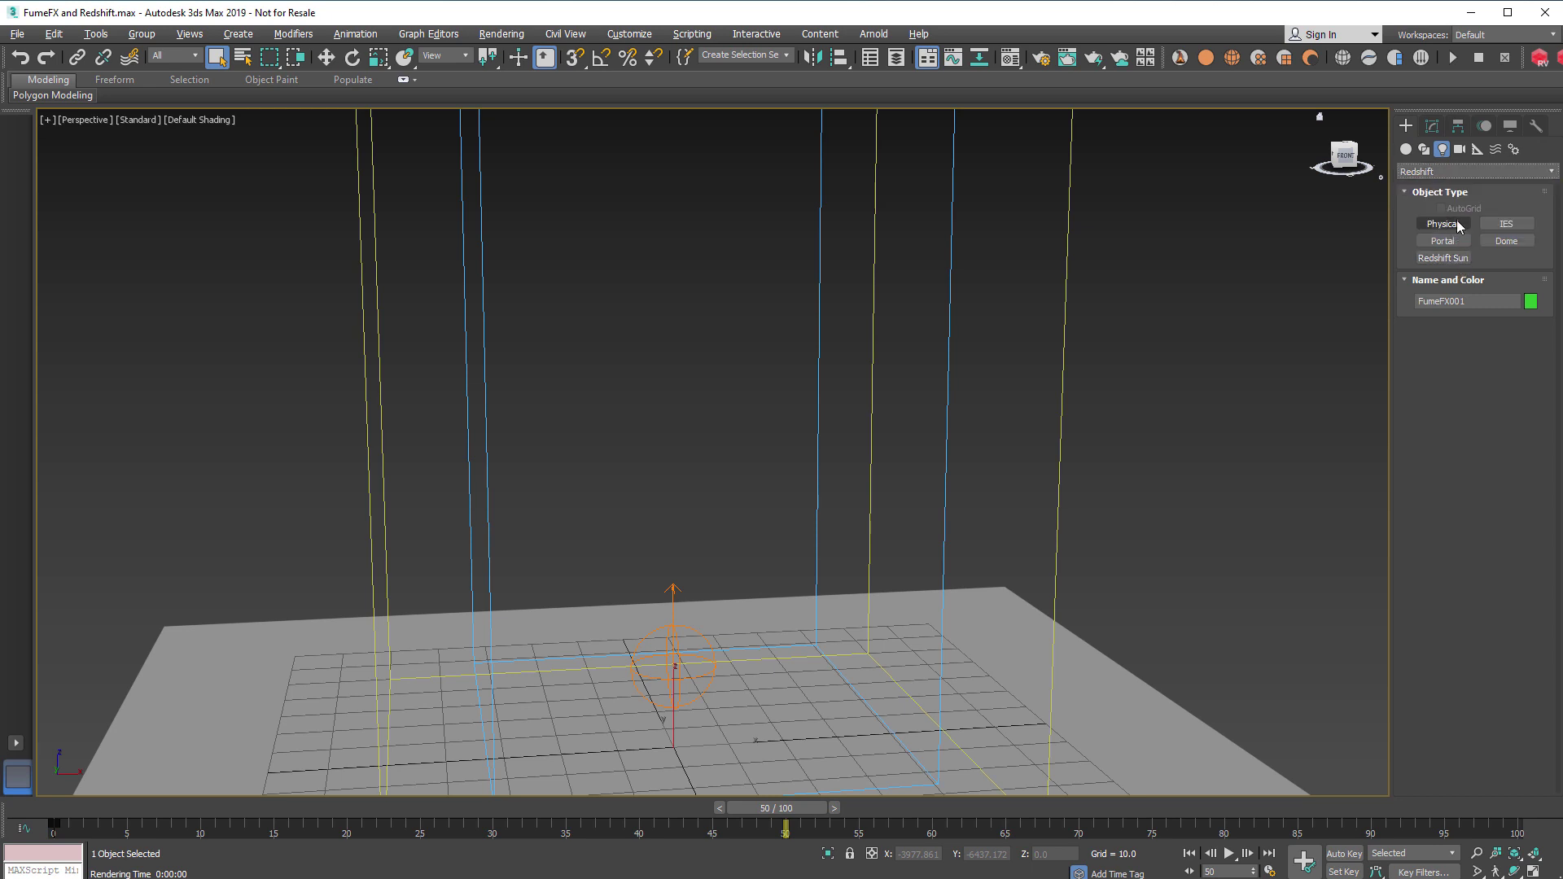
left_click(1255, 700)
left_click(1432, 126)
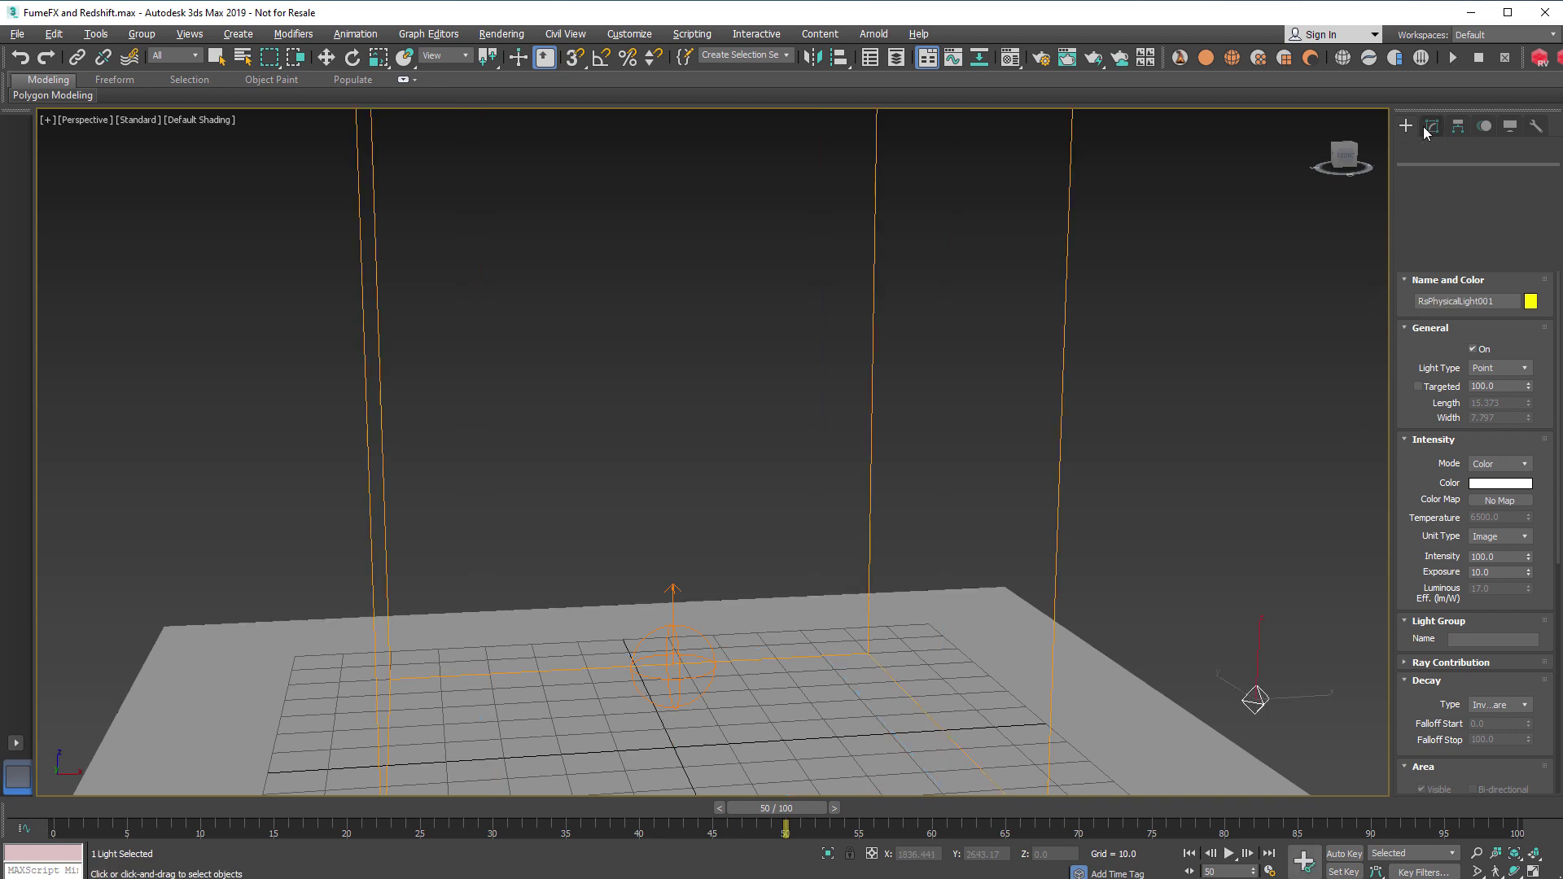
- Keep the light as Point type and raise it high above the floor
left_click_drag(1486, 417, 1459, 654)
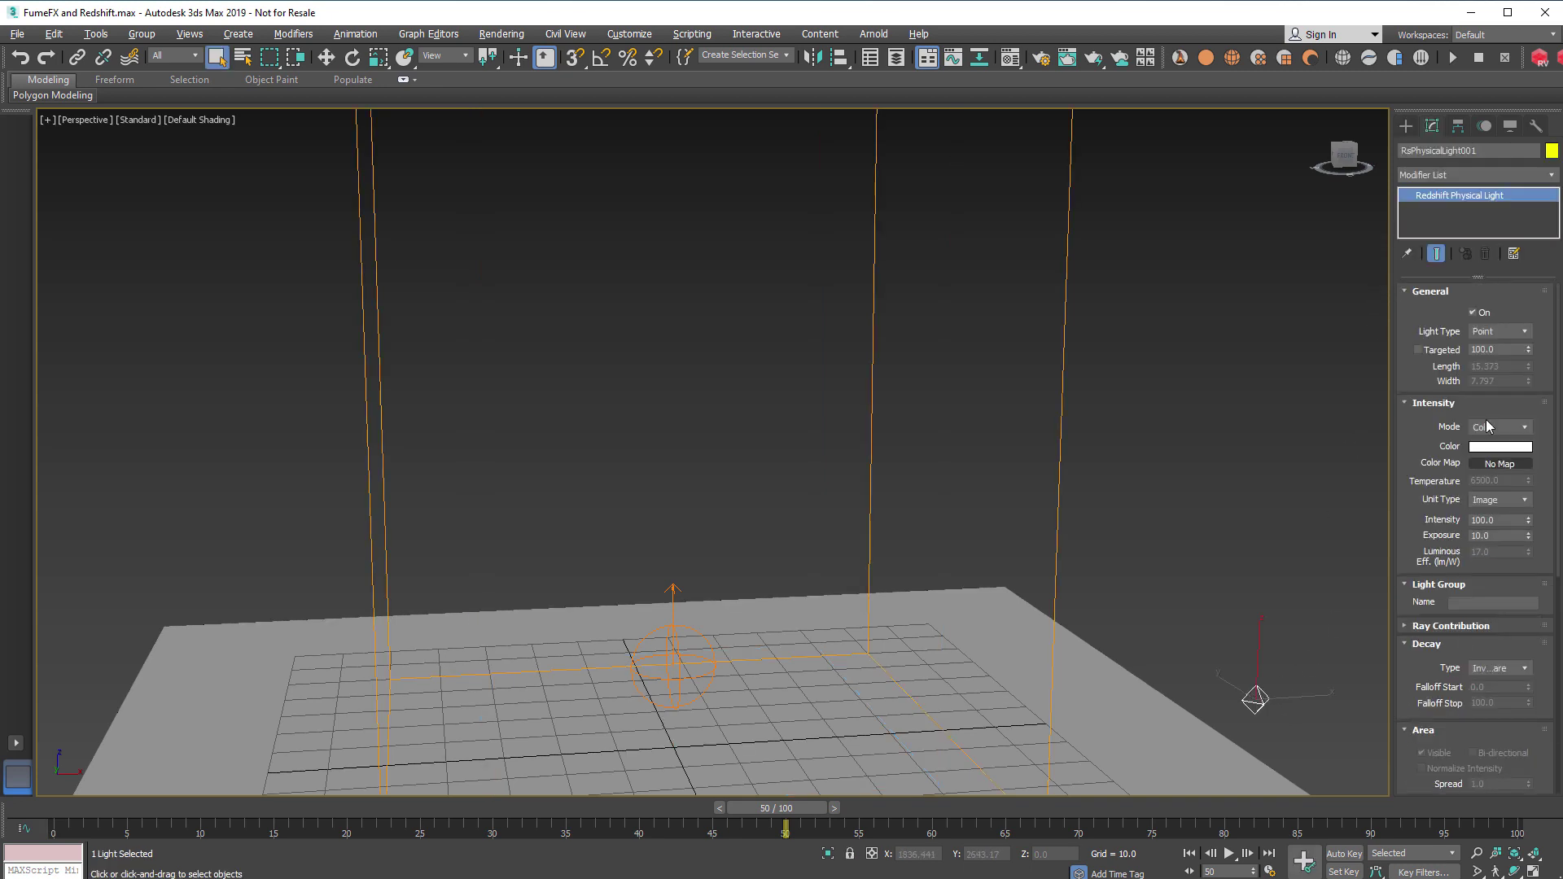
left_click(1524, 331)
left_click(1488, 355)
right_click(1269, 688)
key("Escape")
key("w")
left_click_drag(1255, 699, 1289, 246)
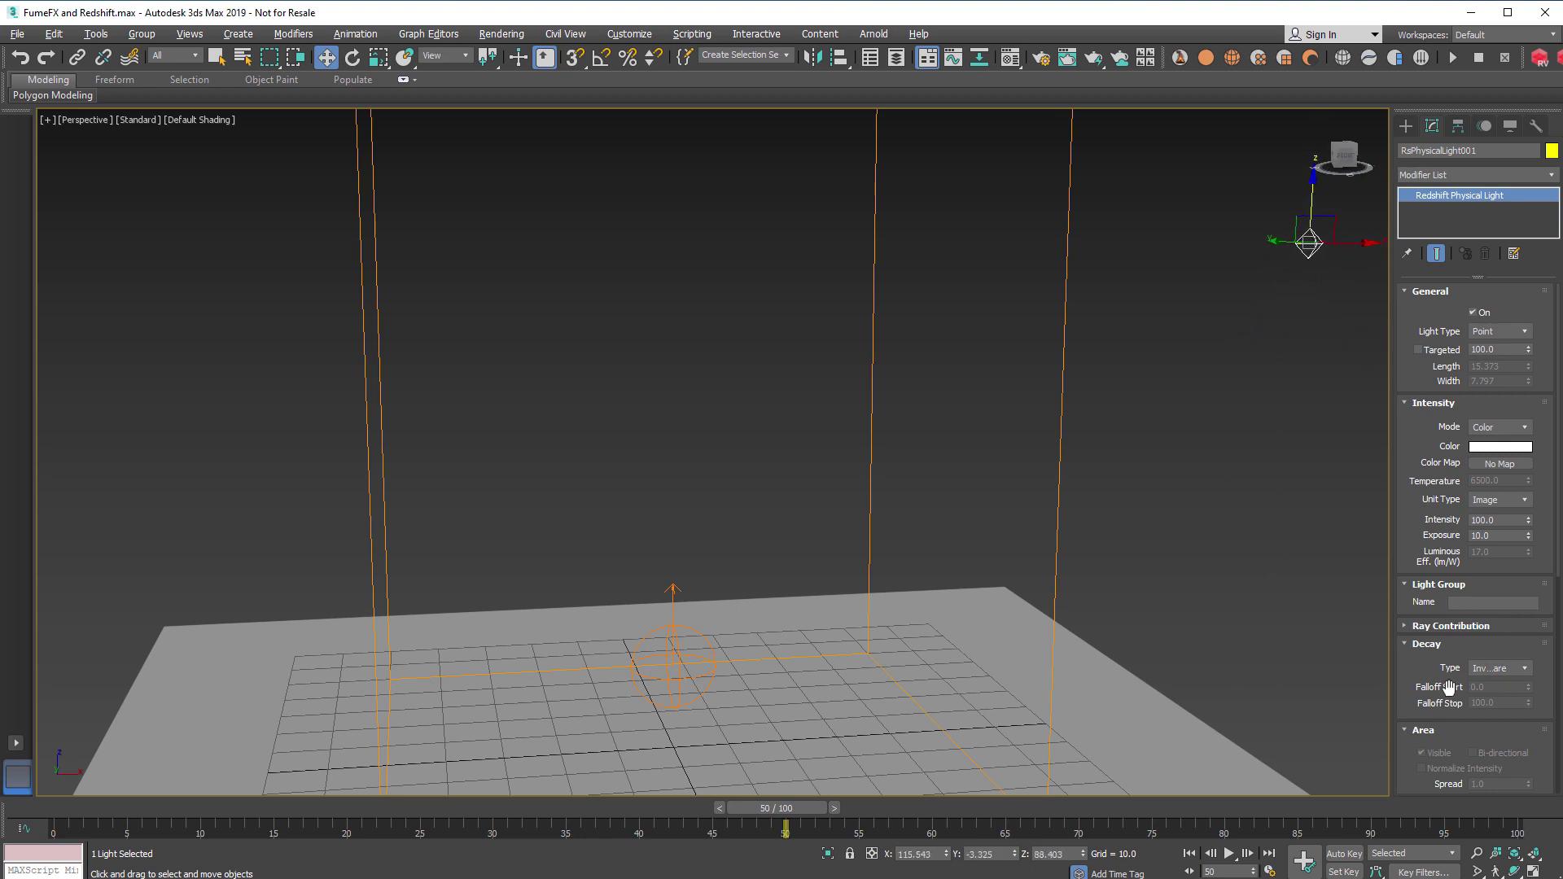
- Review the light's intensity 100, exposure 10, and volume contribution and samples values
left_click_drag(1433, 680, 1431, 633)
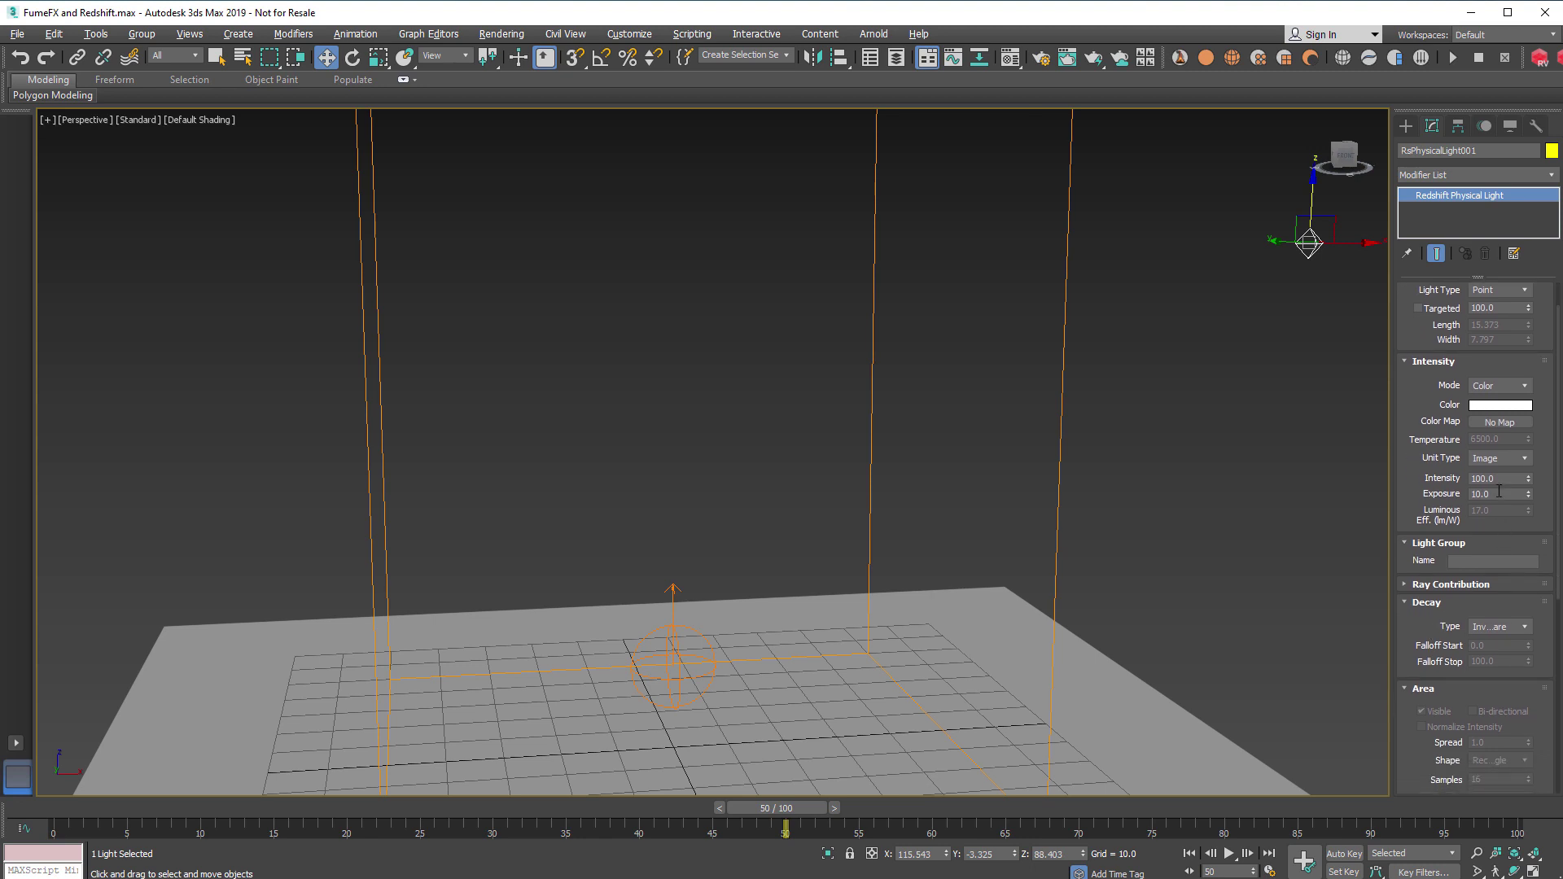
left_click_drag(1500, 478, 1475, 477)
key("Tab")
left_click_drag(1421, 762, 1403, 298)
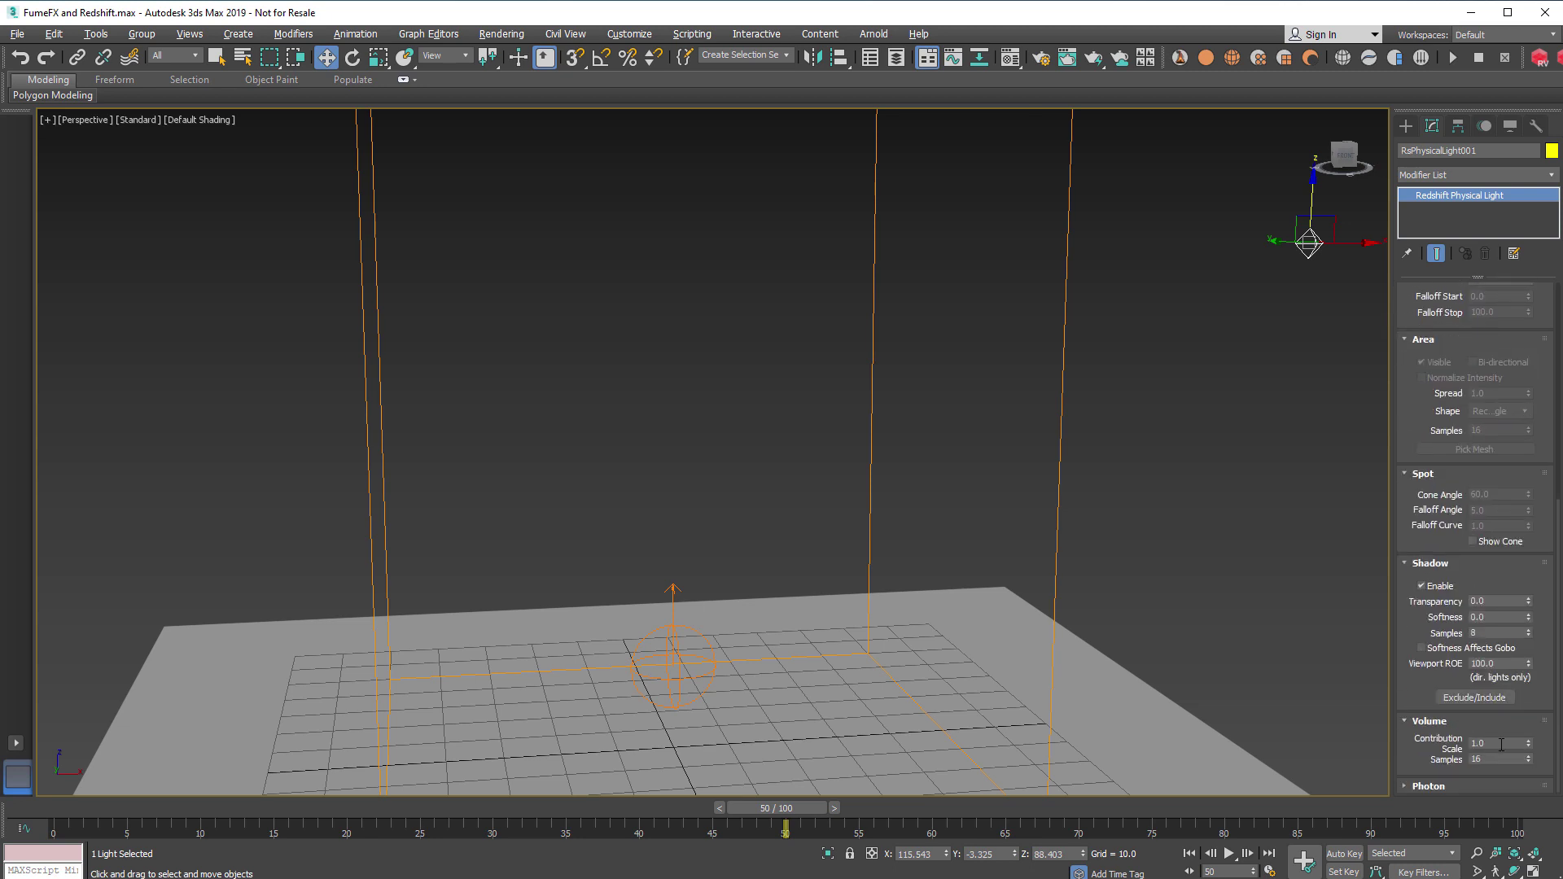
left_click_drag(1495, 747, 1467, 738)
left_click(1496, 759)
left_click_drag(1496, 759, 1452, 761)
- Set FumeFX001's shader to Arnold/Redshift Volume and disable Fire/Fuel, keeping only Smoke
left_click(1061, 466)
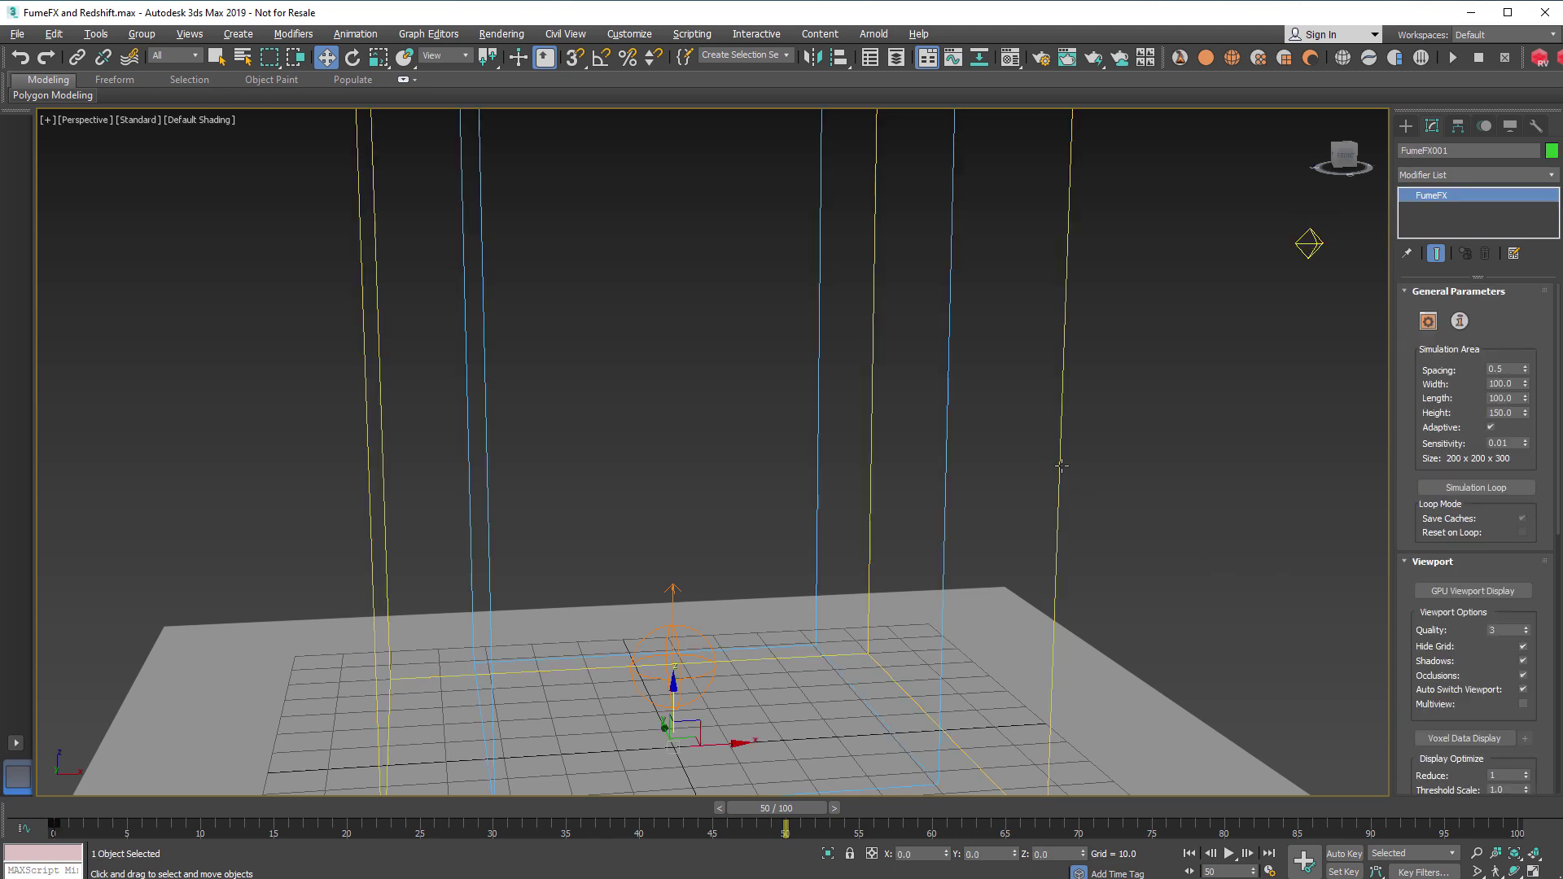
left_click(1428, 321)
left_click(907, 188)
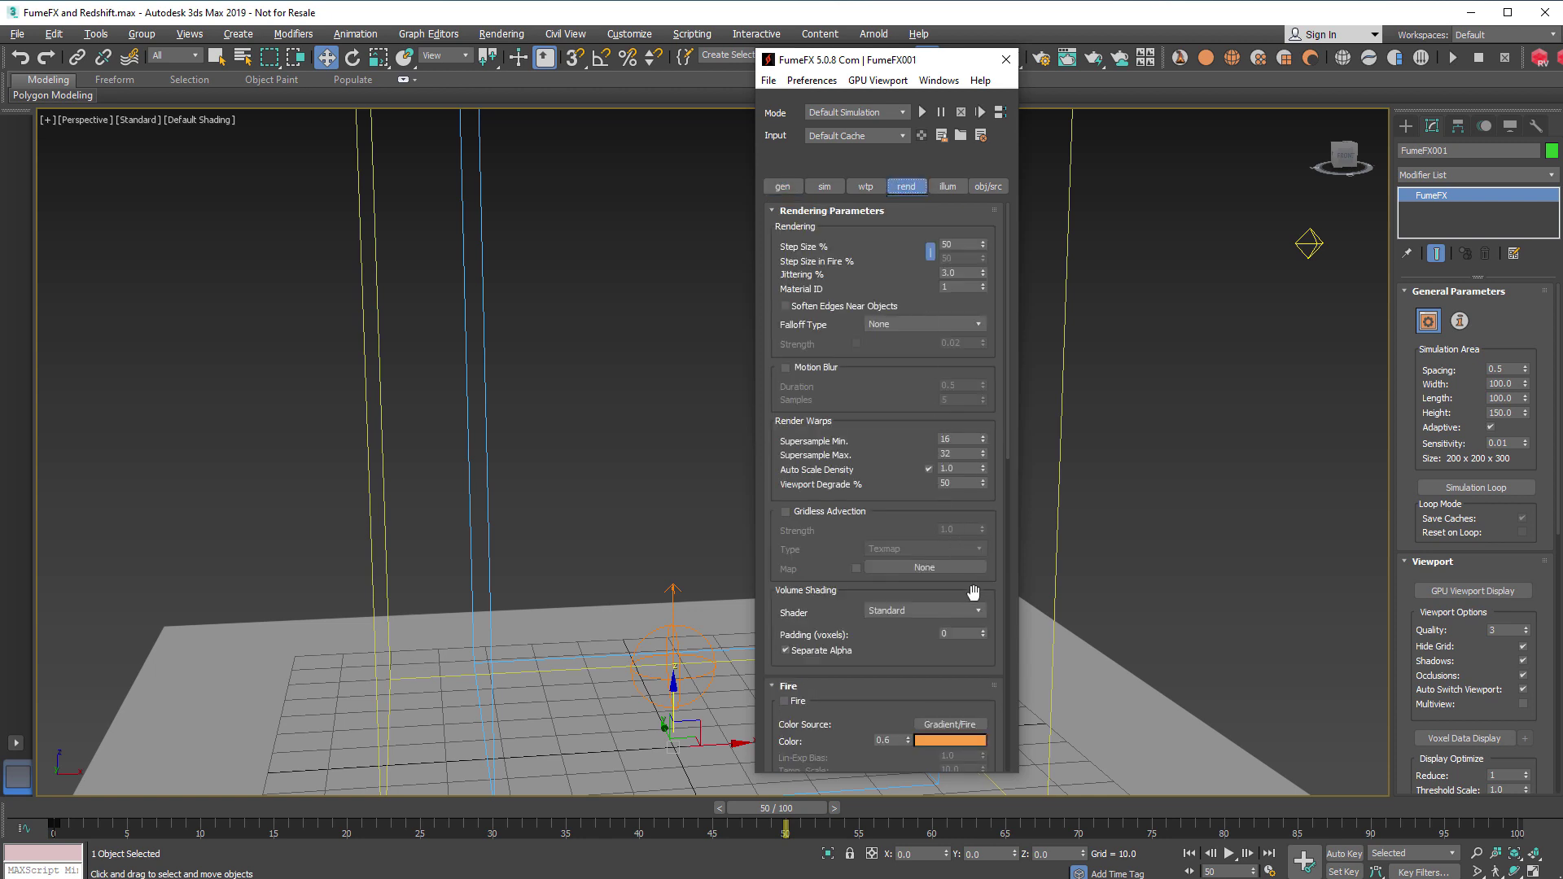
left_click_drag(974, 593, 951, 365)
left_click(967, 386)
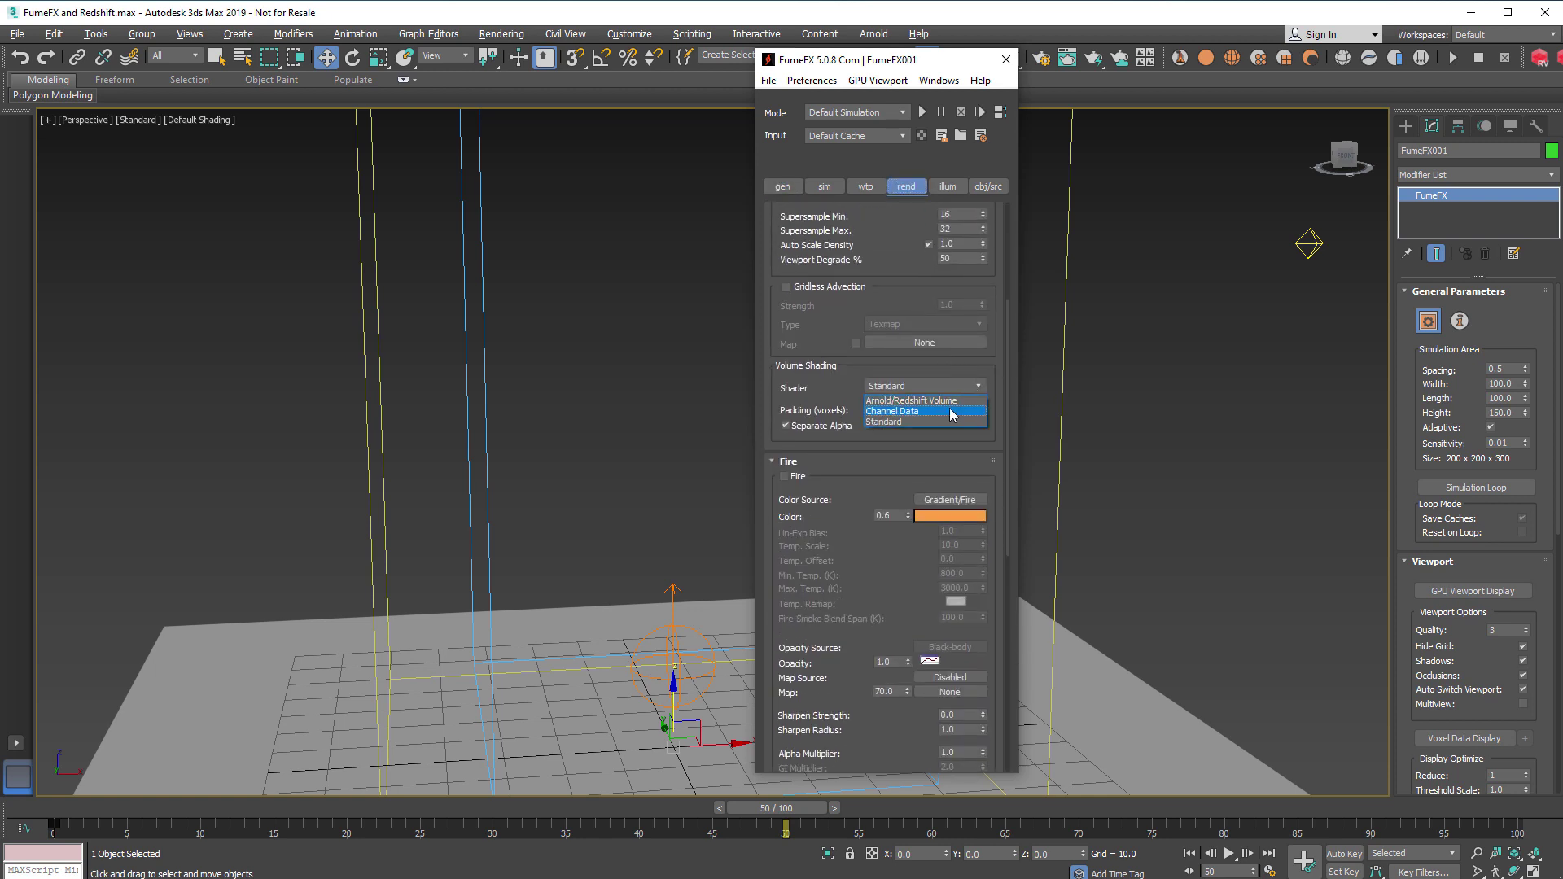
left_click(951, 400)
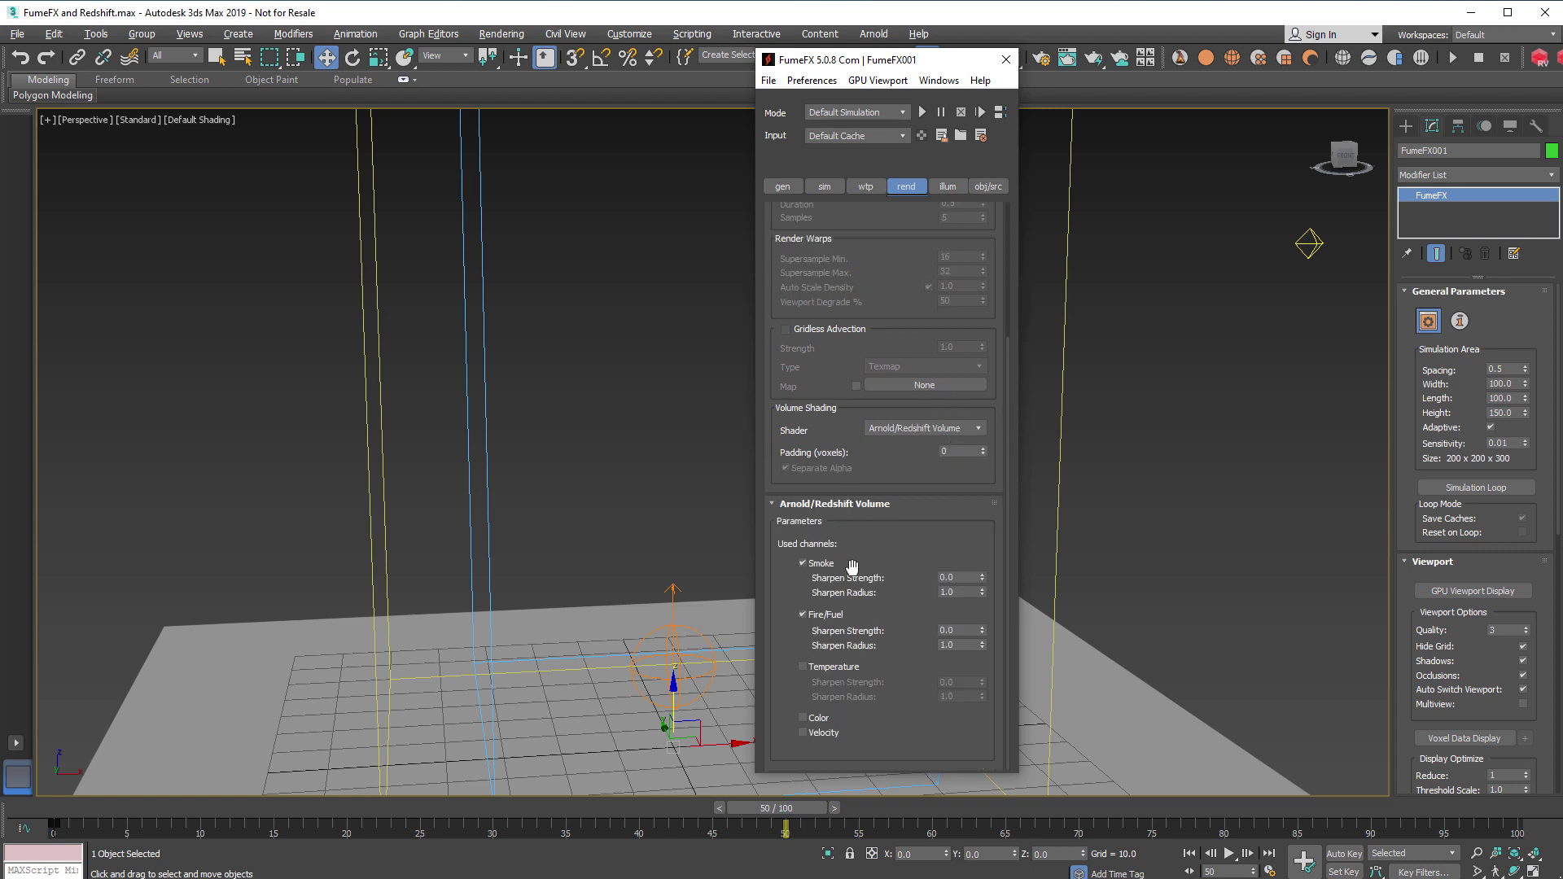
left_click(802, 615)
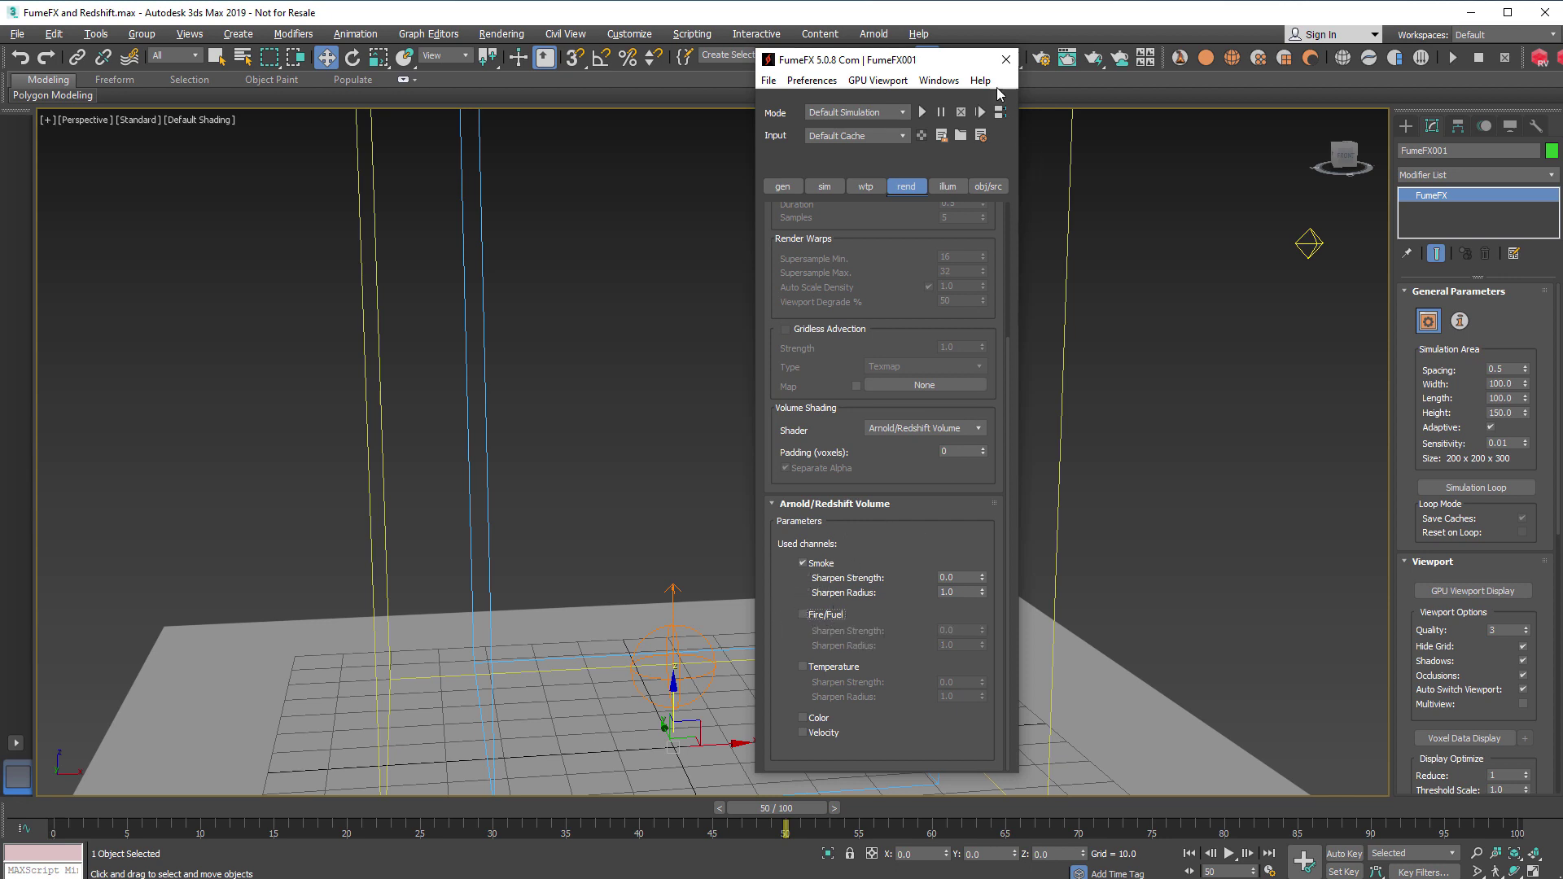
- In the Material Editor, create an RS Material and an RS Volume material
left_click(1006, 61)
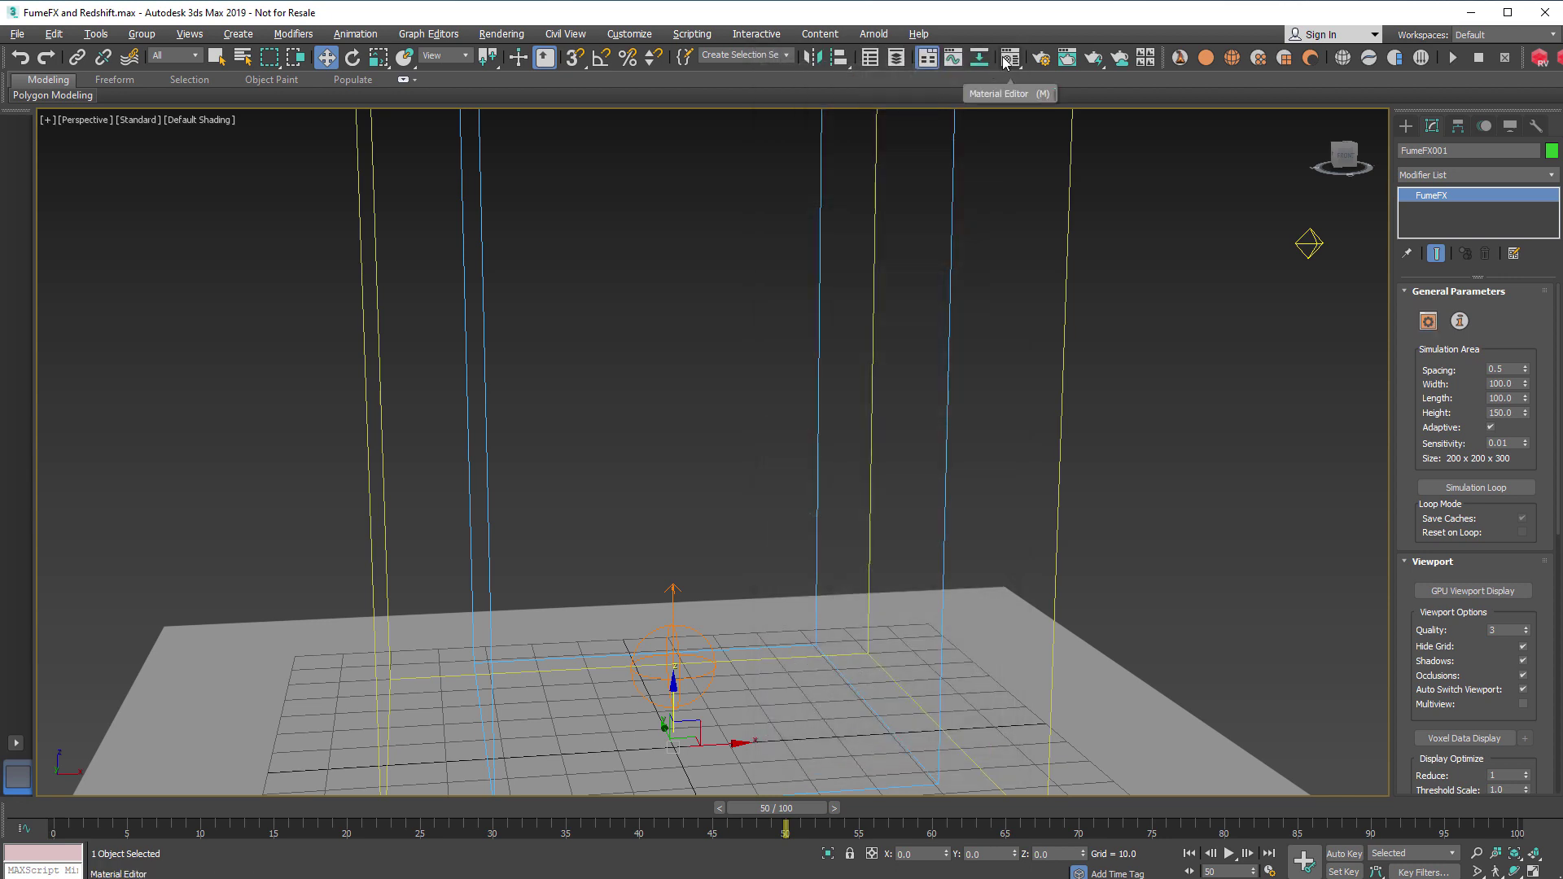
left_click(1009, 58)
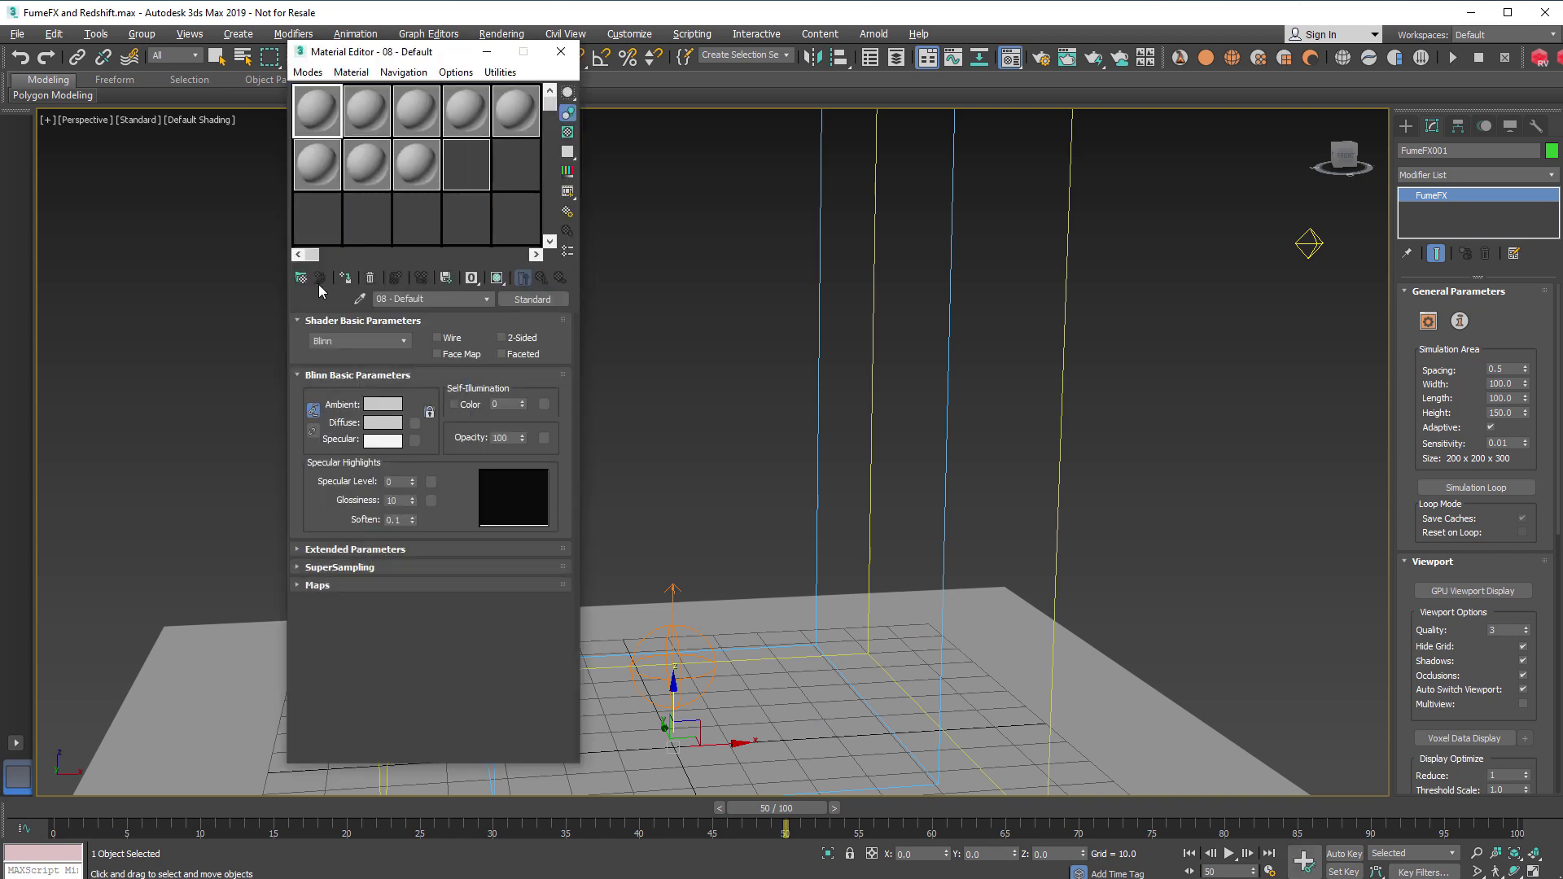
left_click(300, 277)
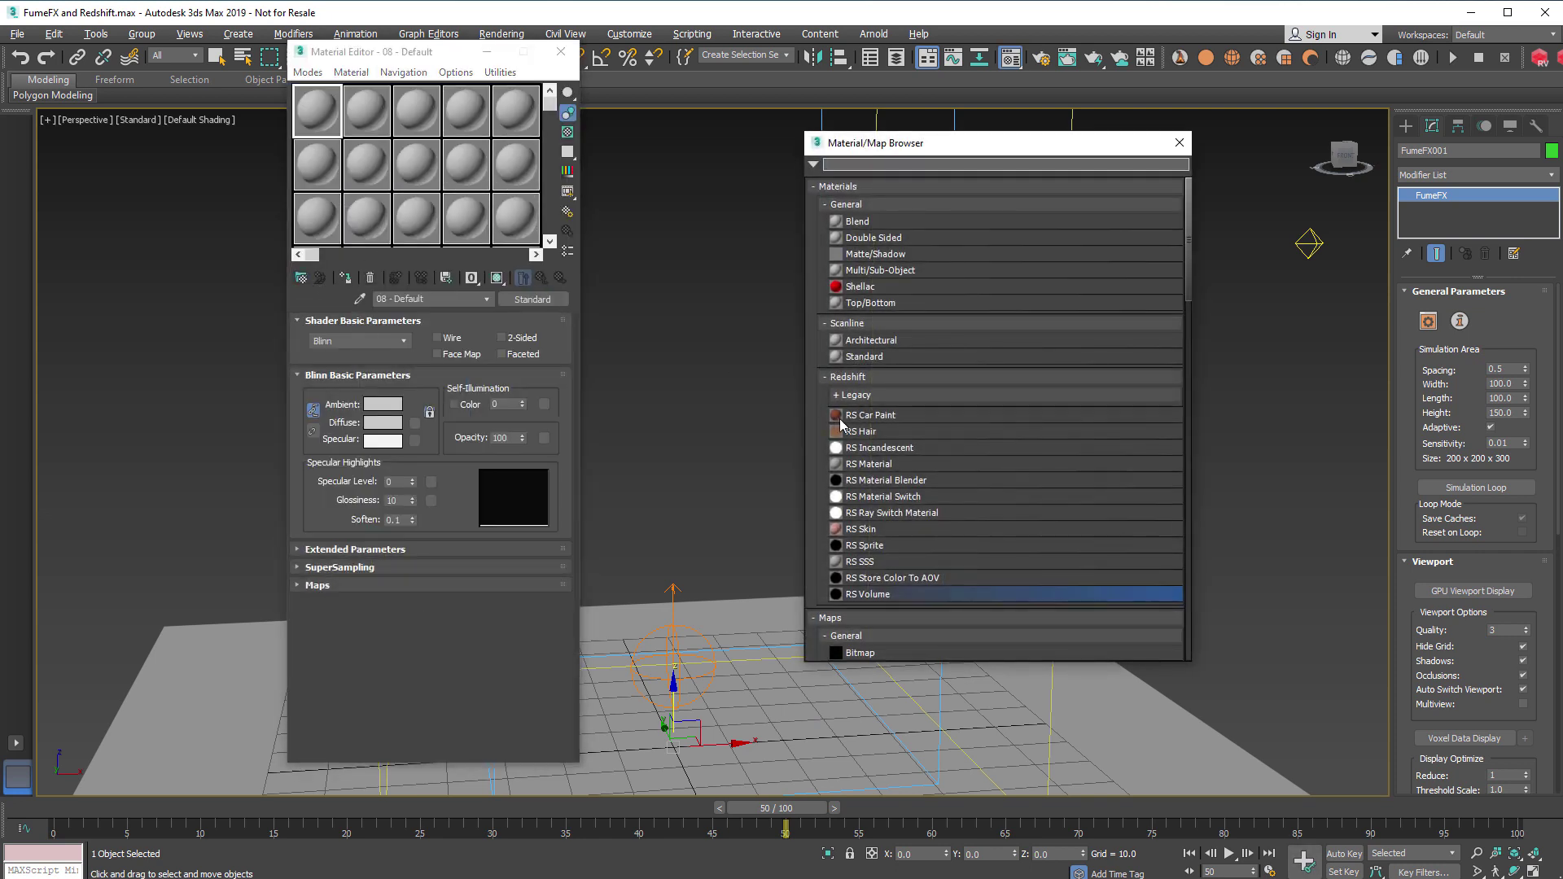
double_click(885, 468)
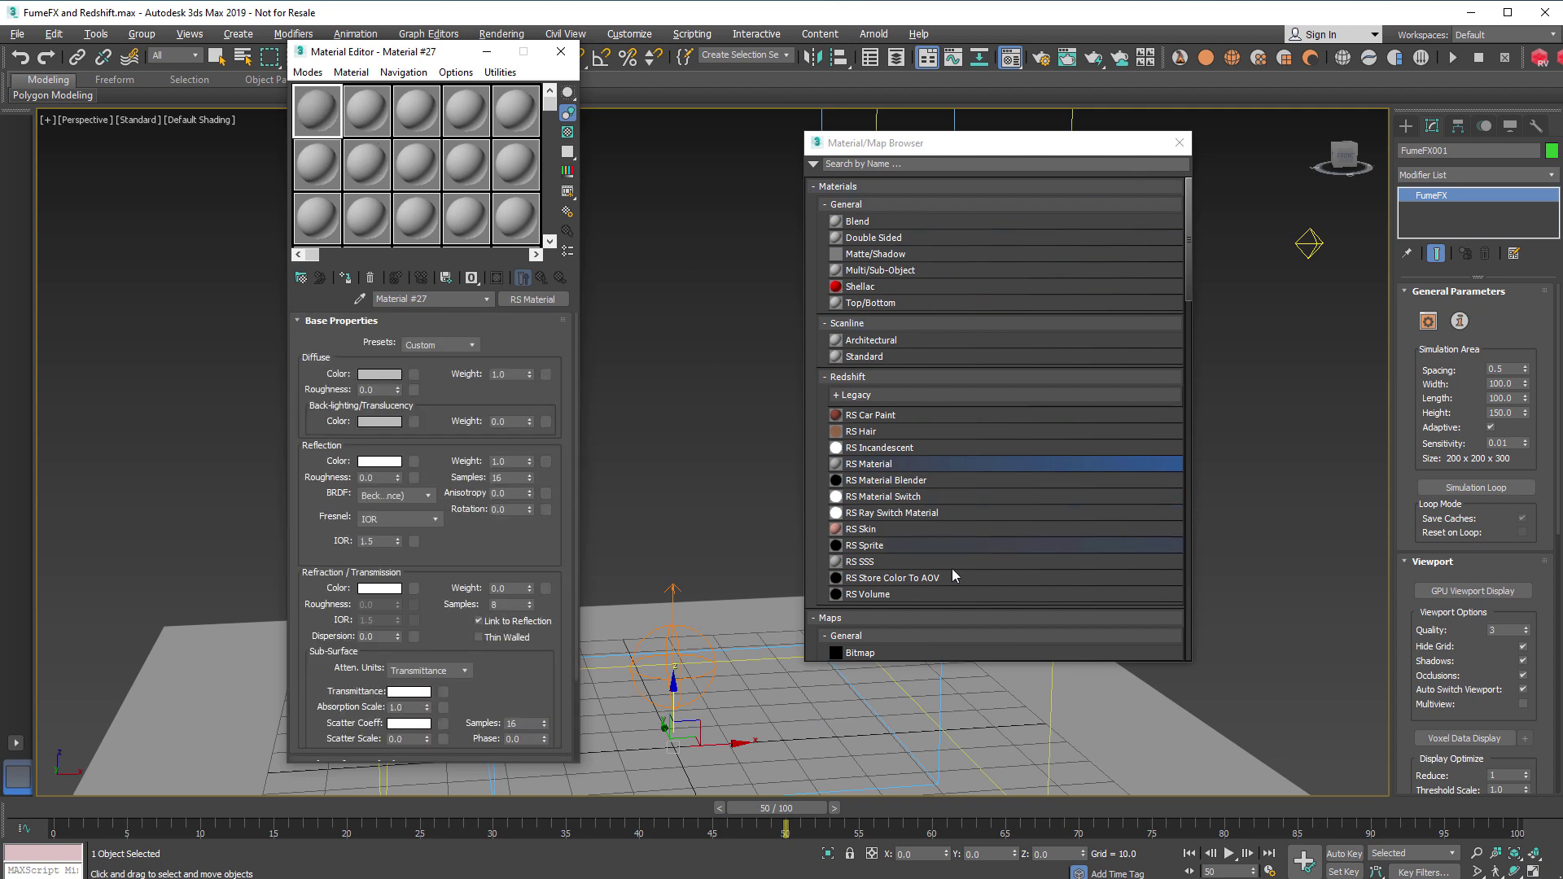
double_click(890, 595)
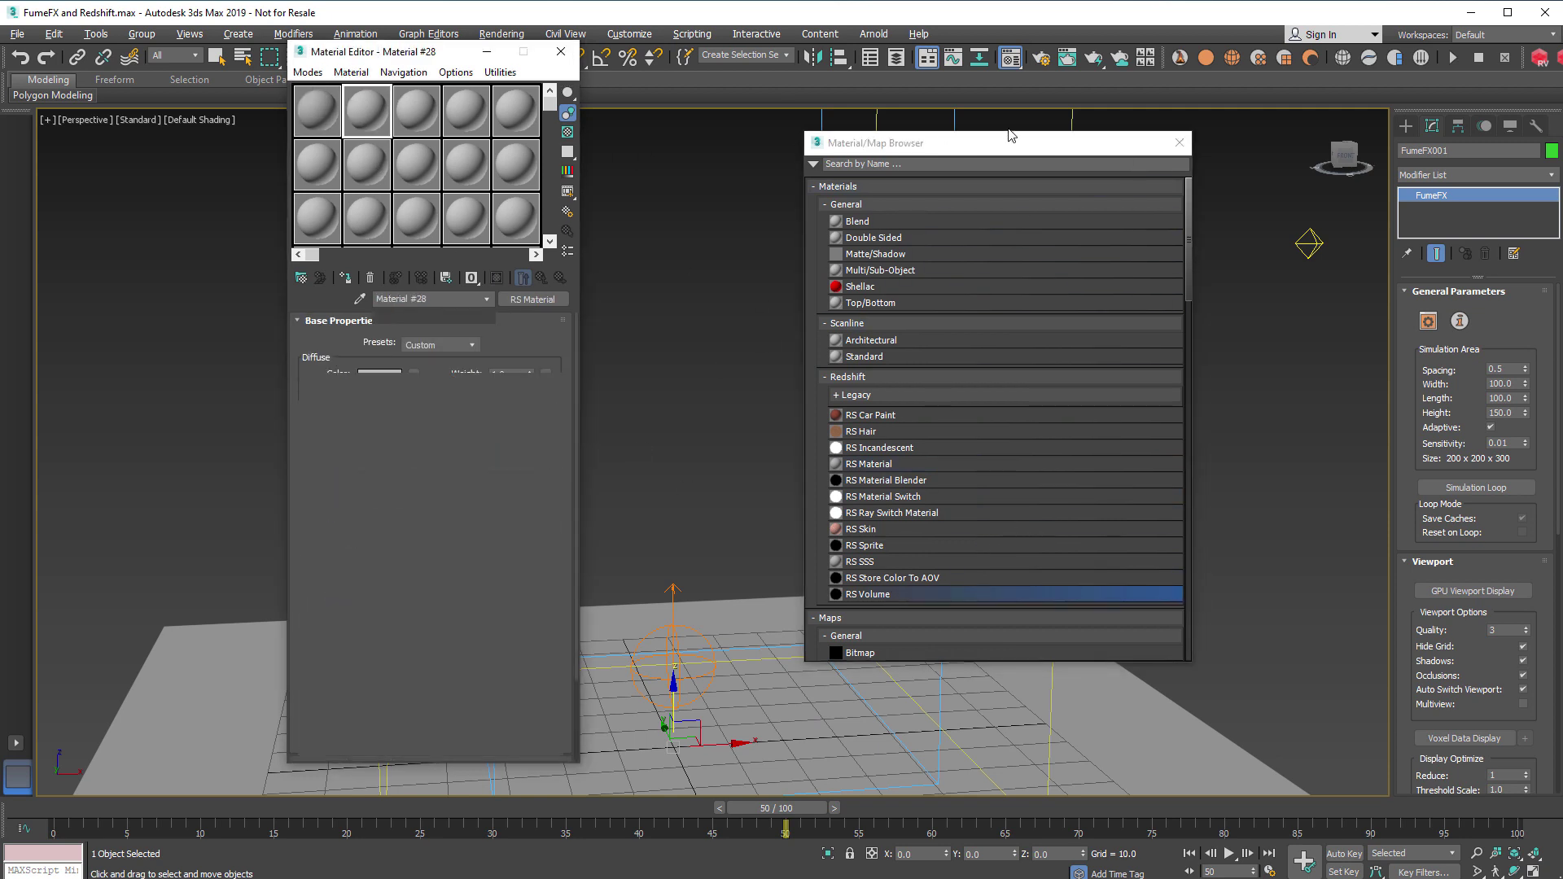
left_click(1179, 143)
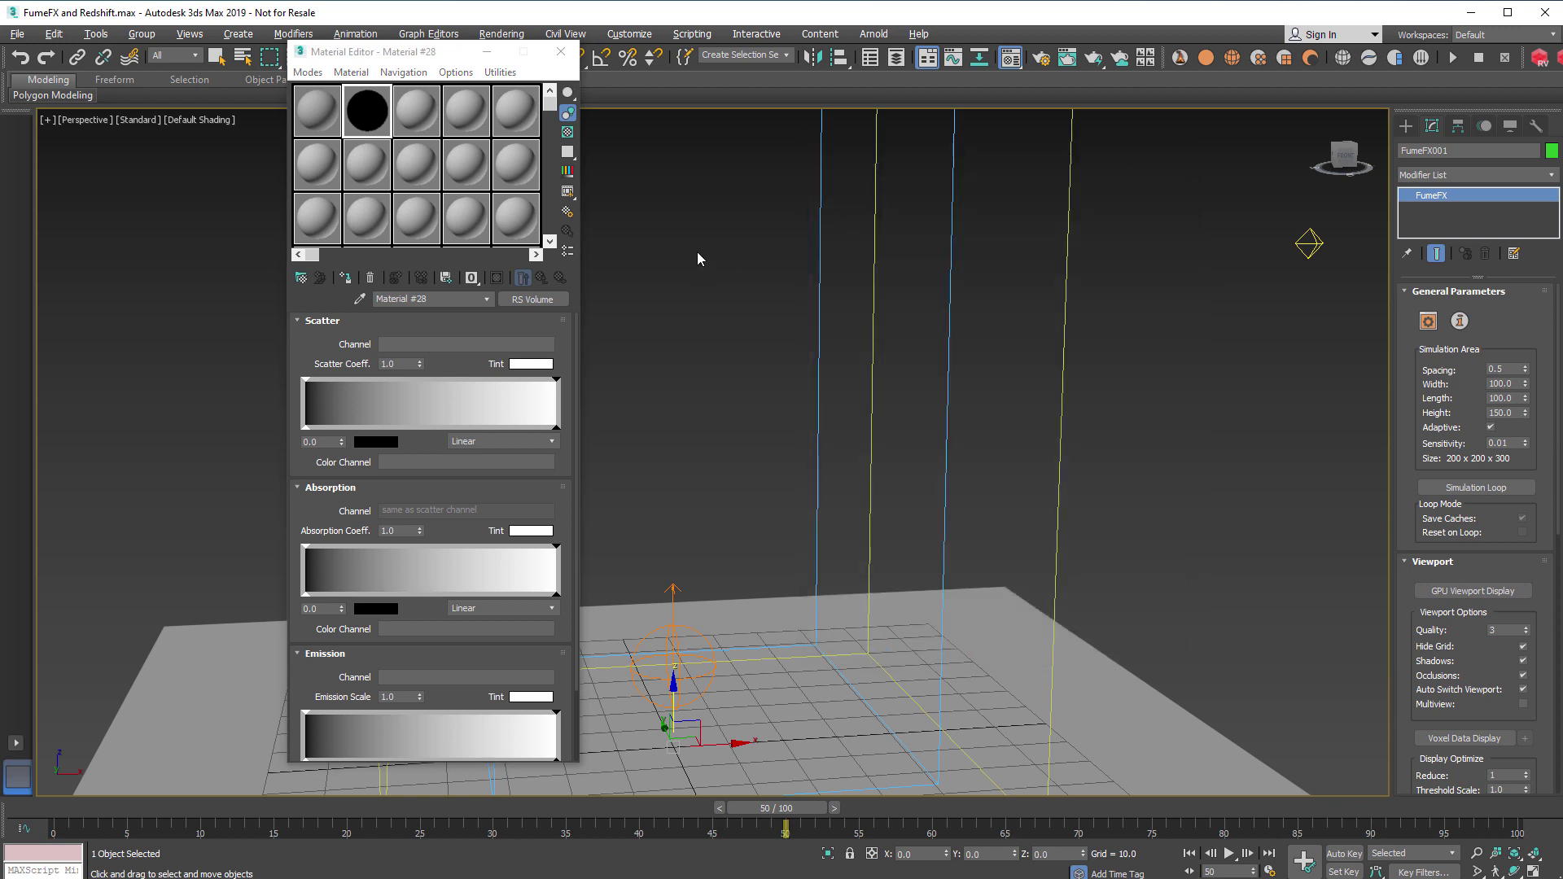
- Set RS Material #27's reflection colour to black
left_click(317, 112)
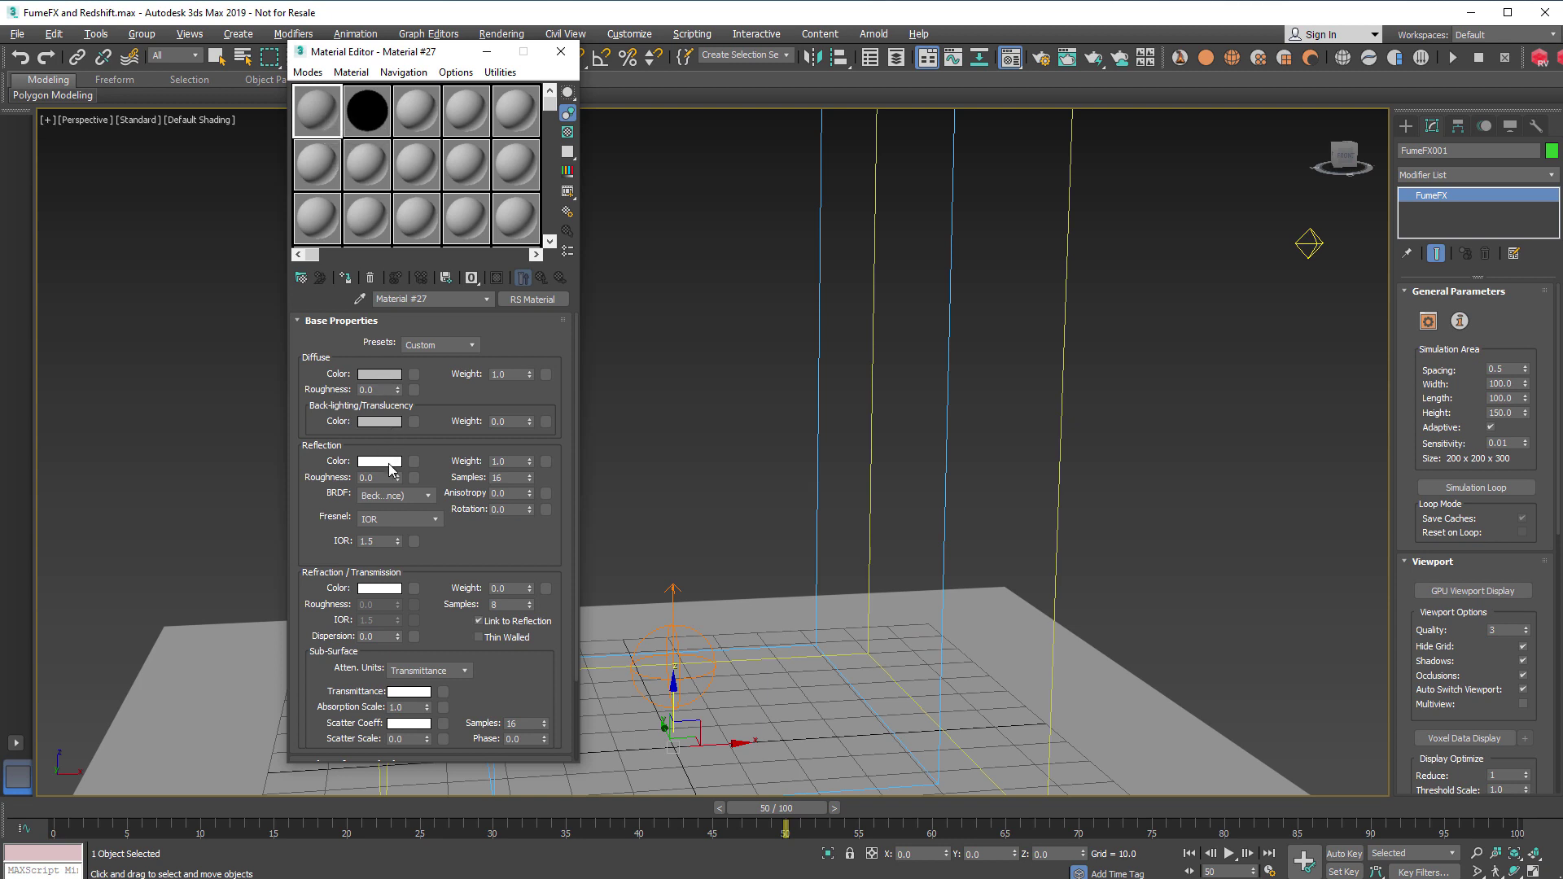
left_click(390, 469)
left_click_drag(550, 188, 519, 188)
- Set RS Volume Material #28's scatter channel to smoke and assign it to FumeFX001
left_click(374, 120)
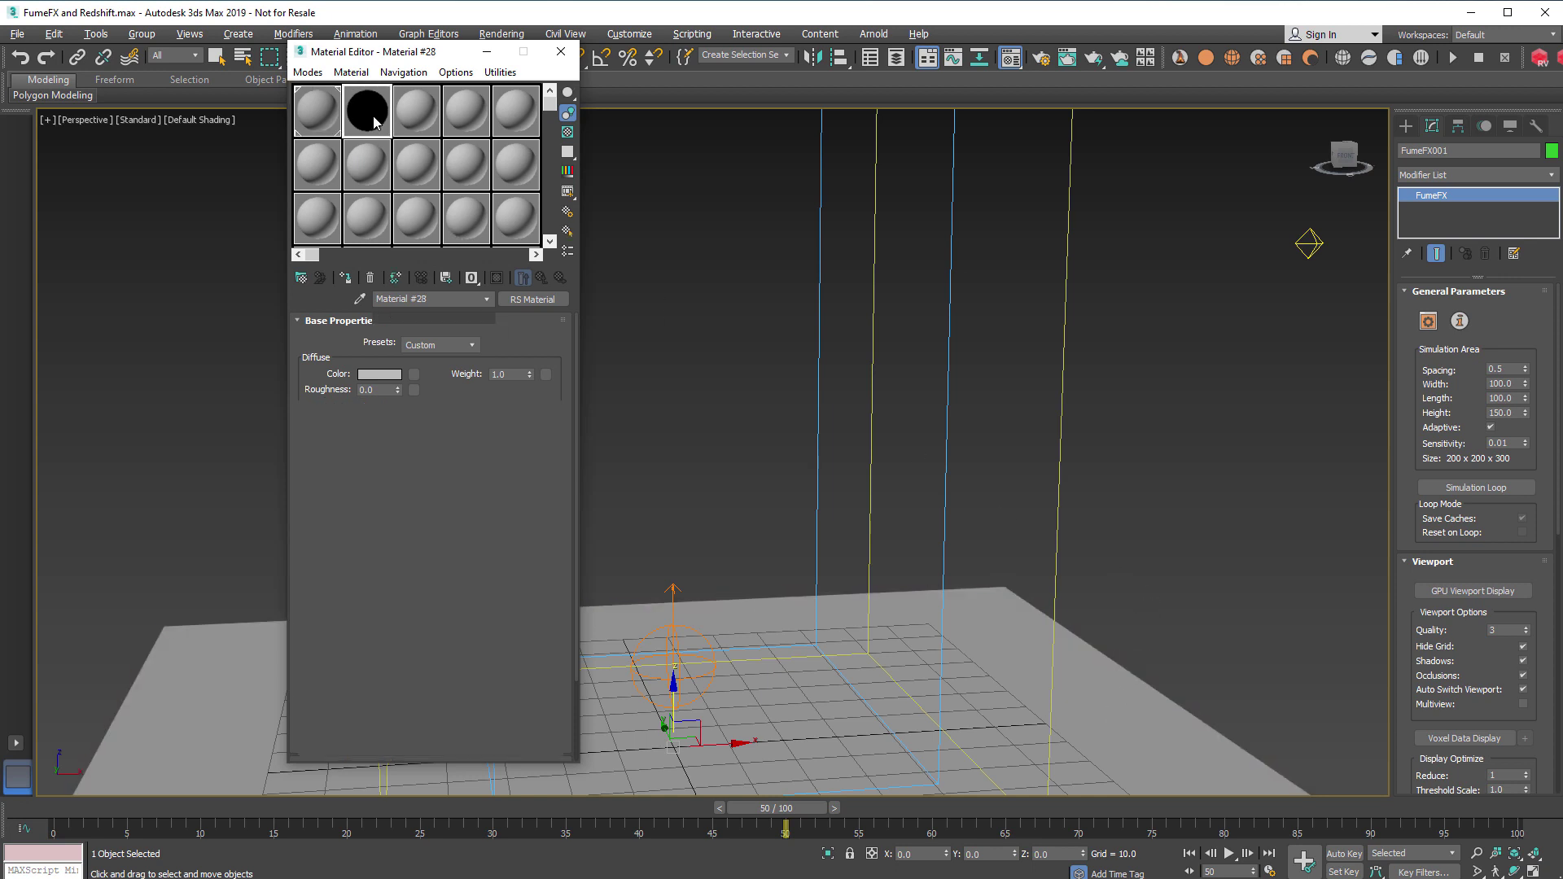
left_click(453, 344)
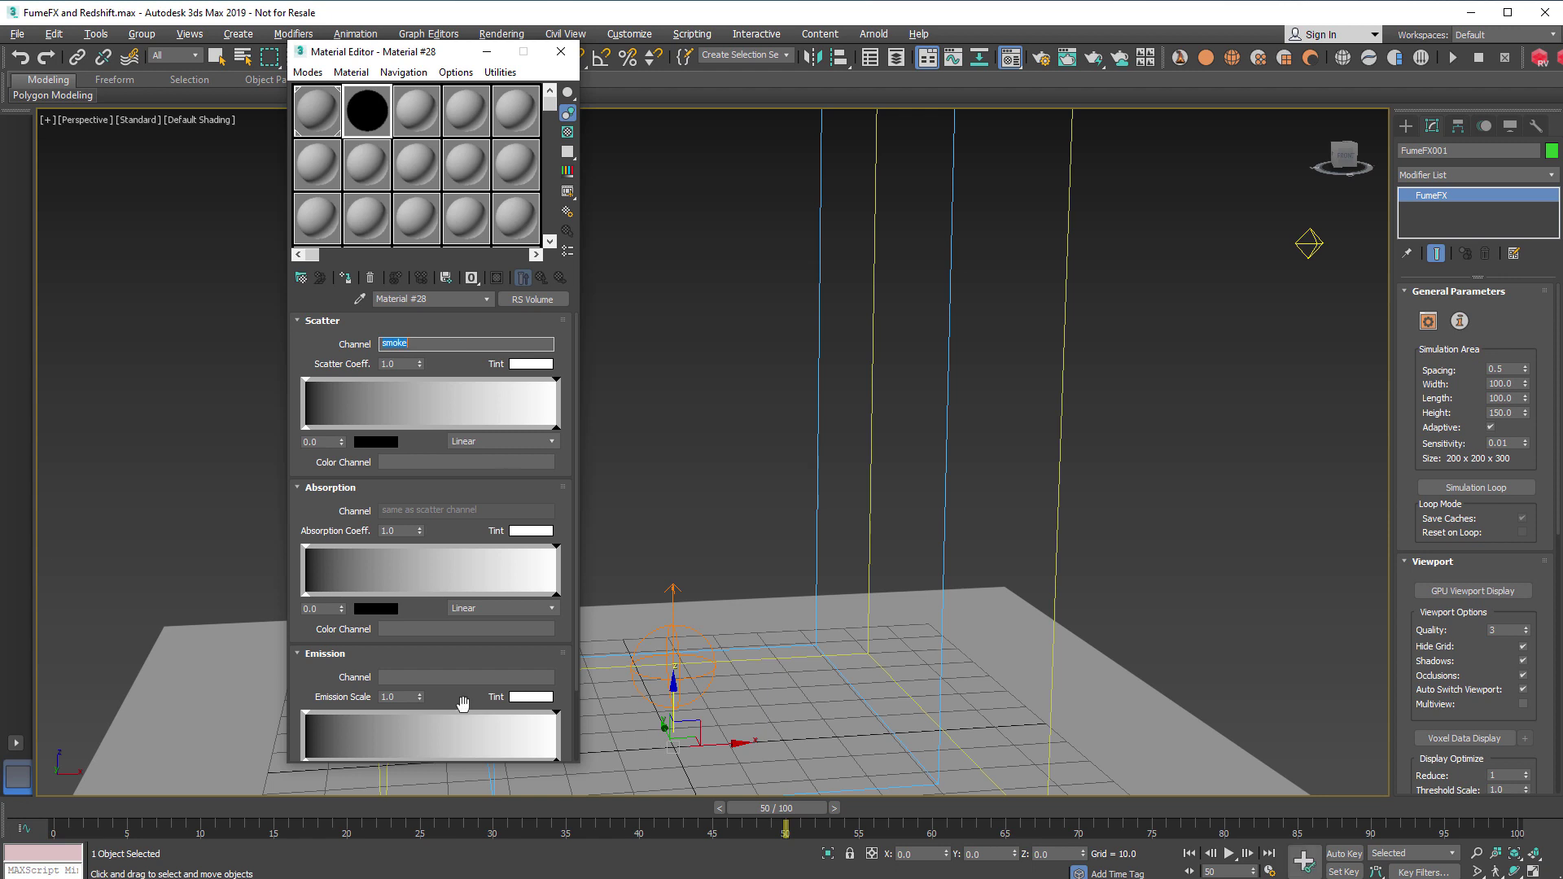
left_click(369, 120)
left_click_drag(369, 120, 1062, 368)
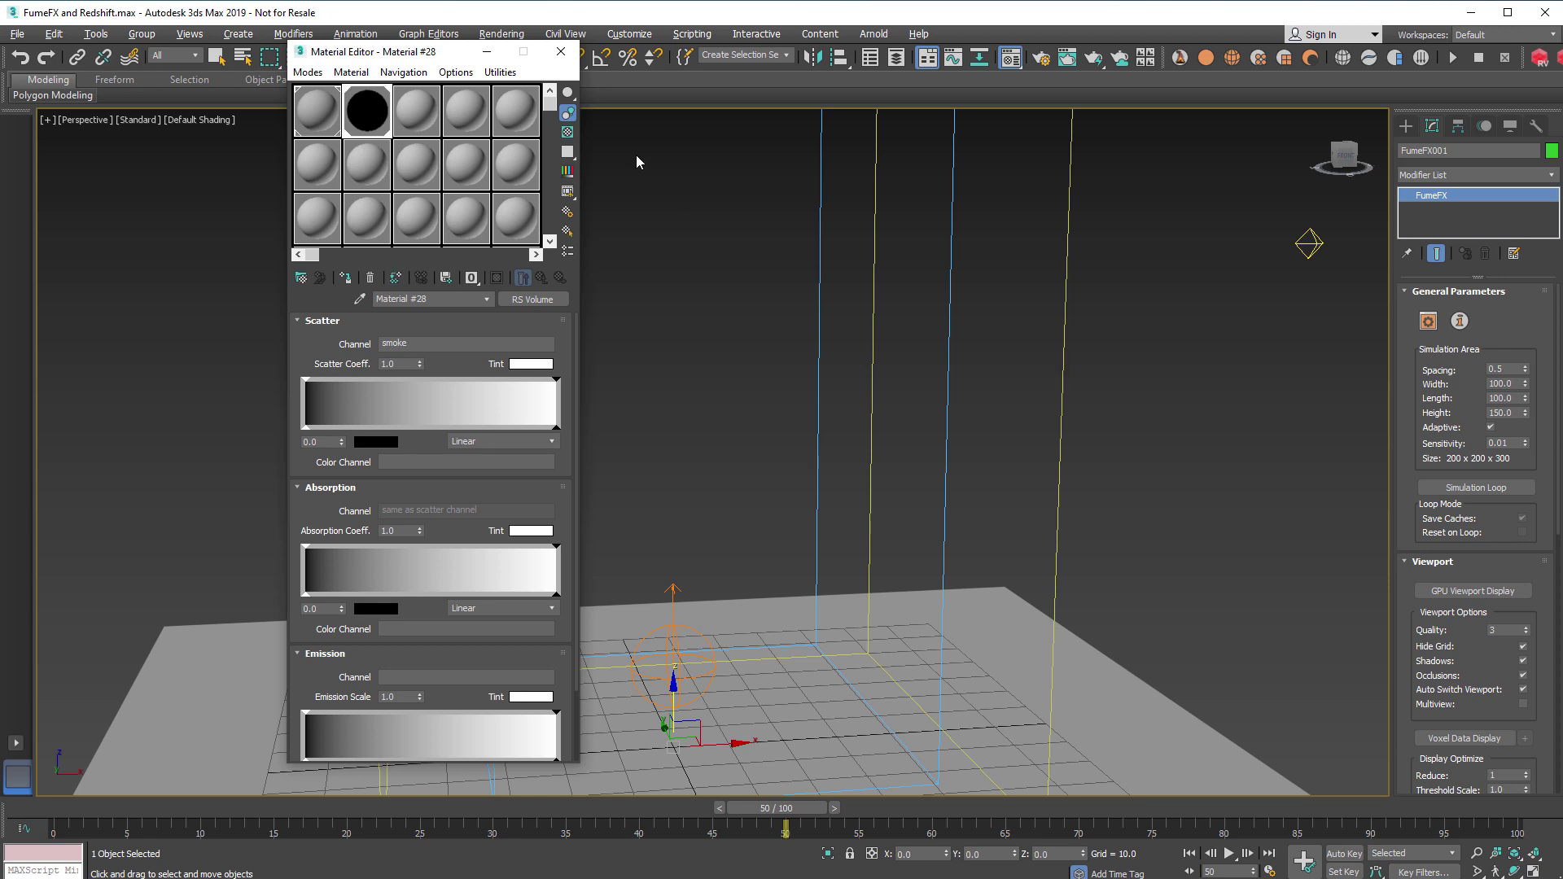
- Render frame 50 with Redshift and move the Render View window up and left
left_click(561, 51)
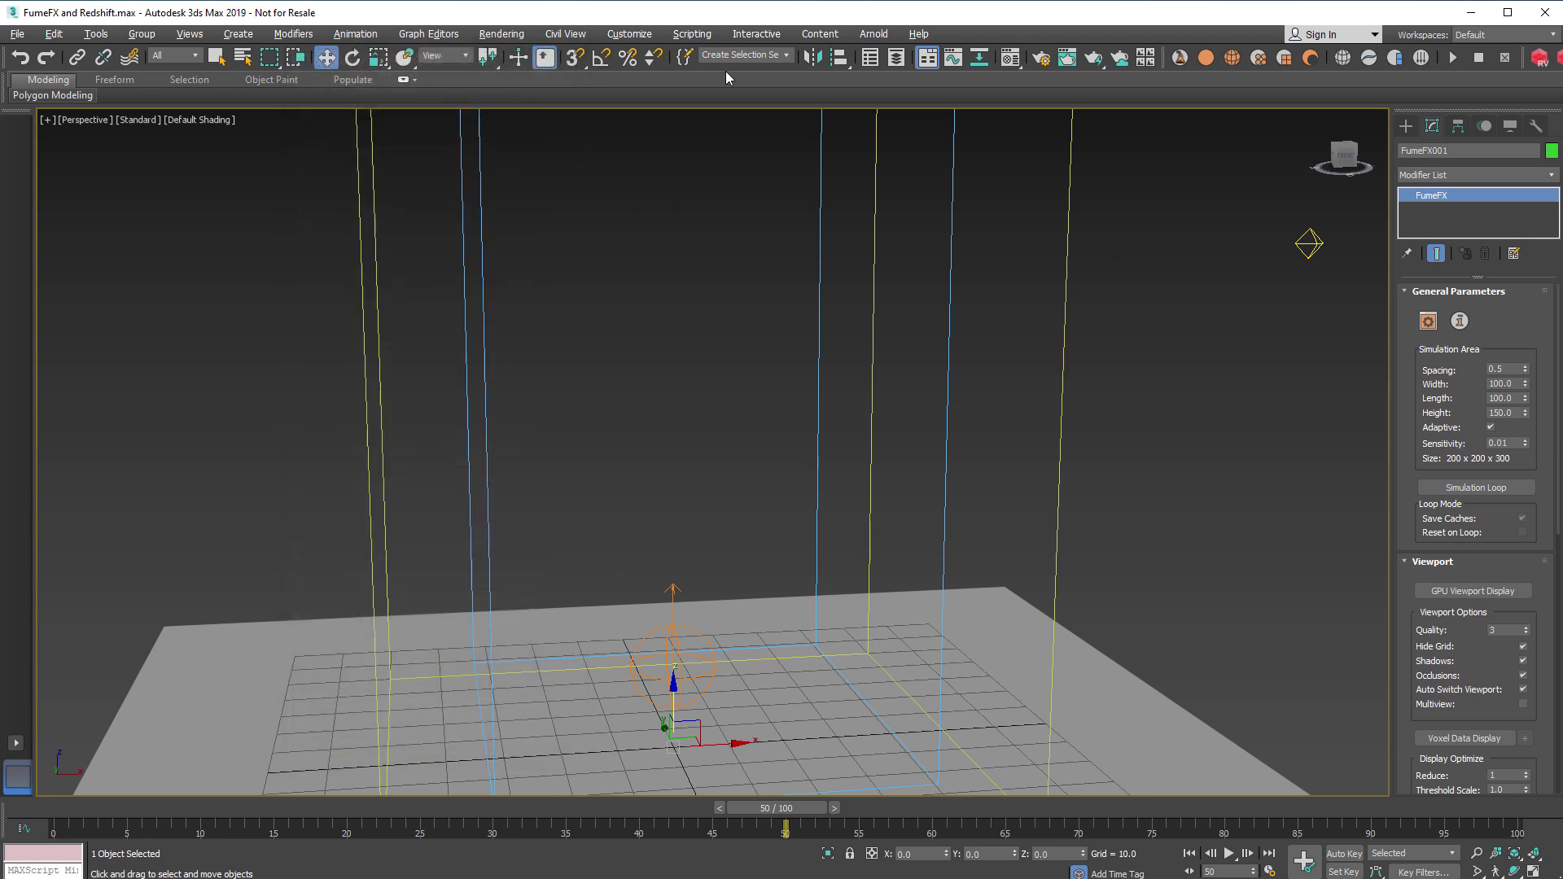
left_click(1093, 57)
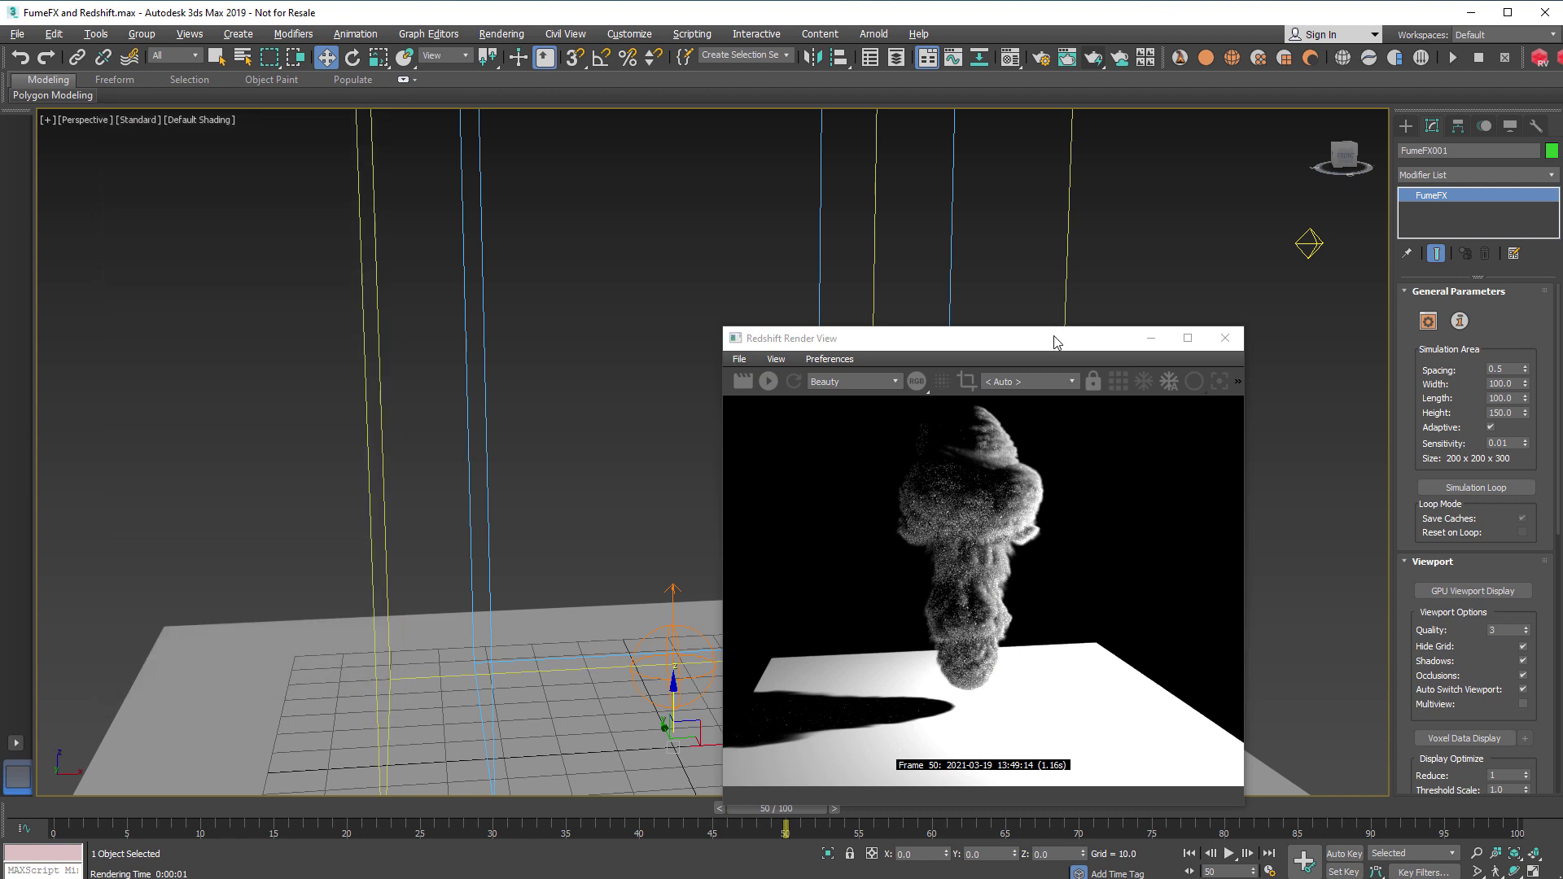
left_click_drag(1012, 337, 627, 205)
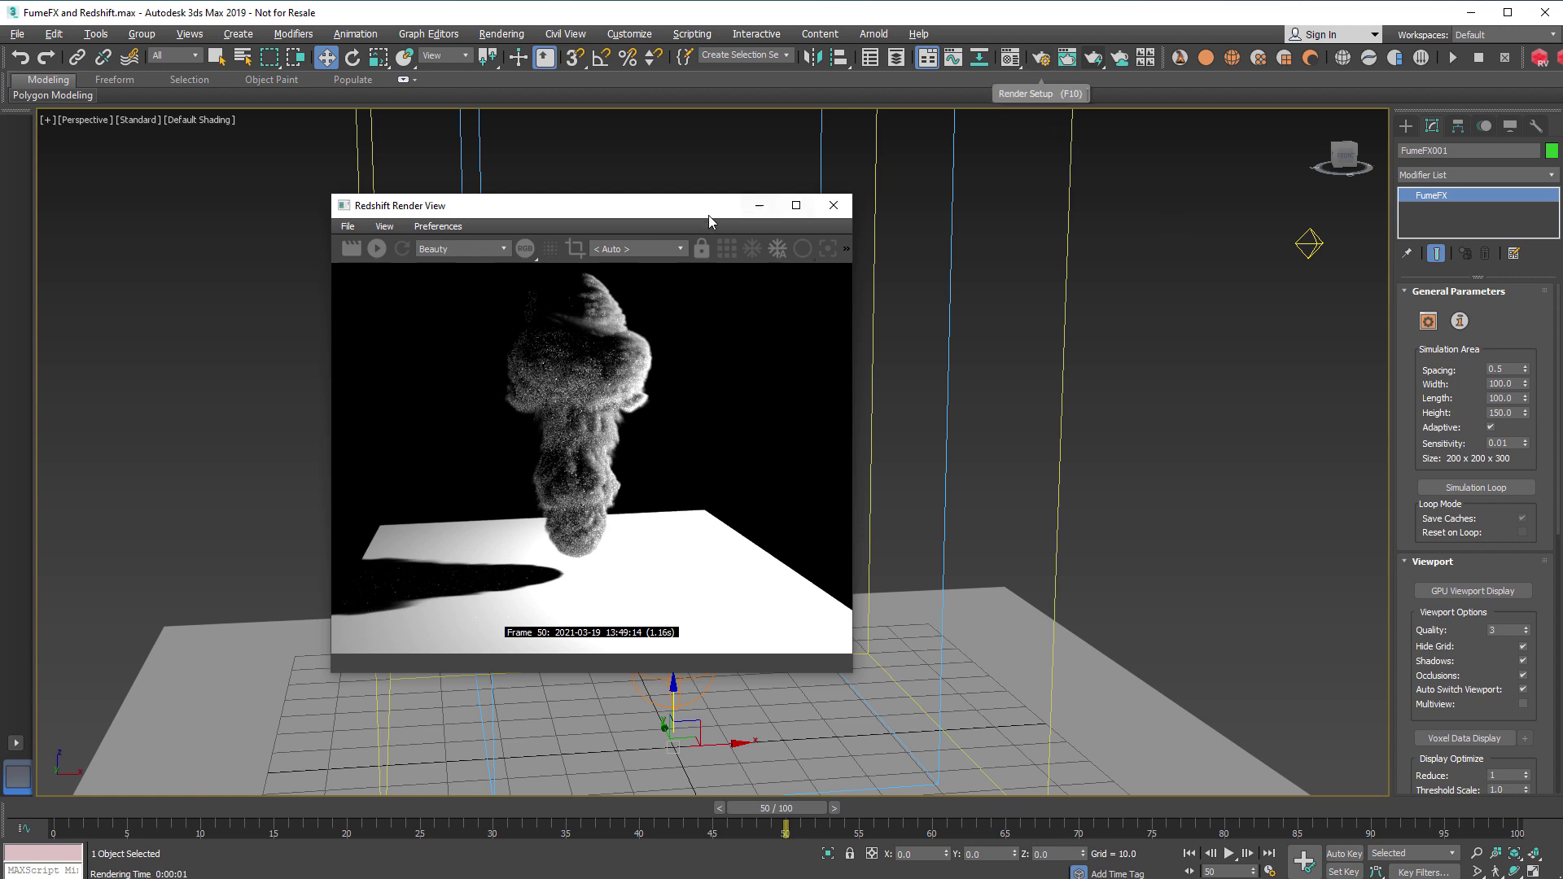
left_click_drag(702, 206, 624, 200)
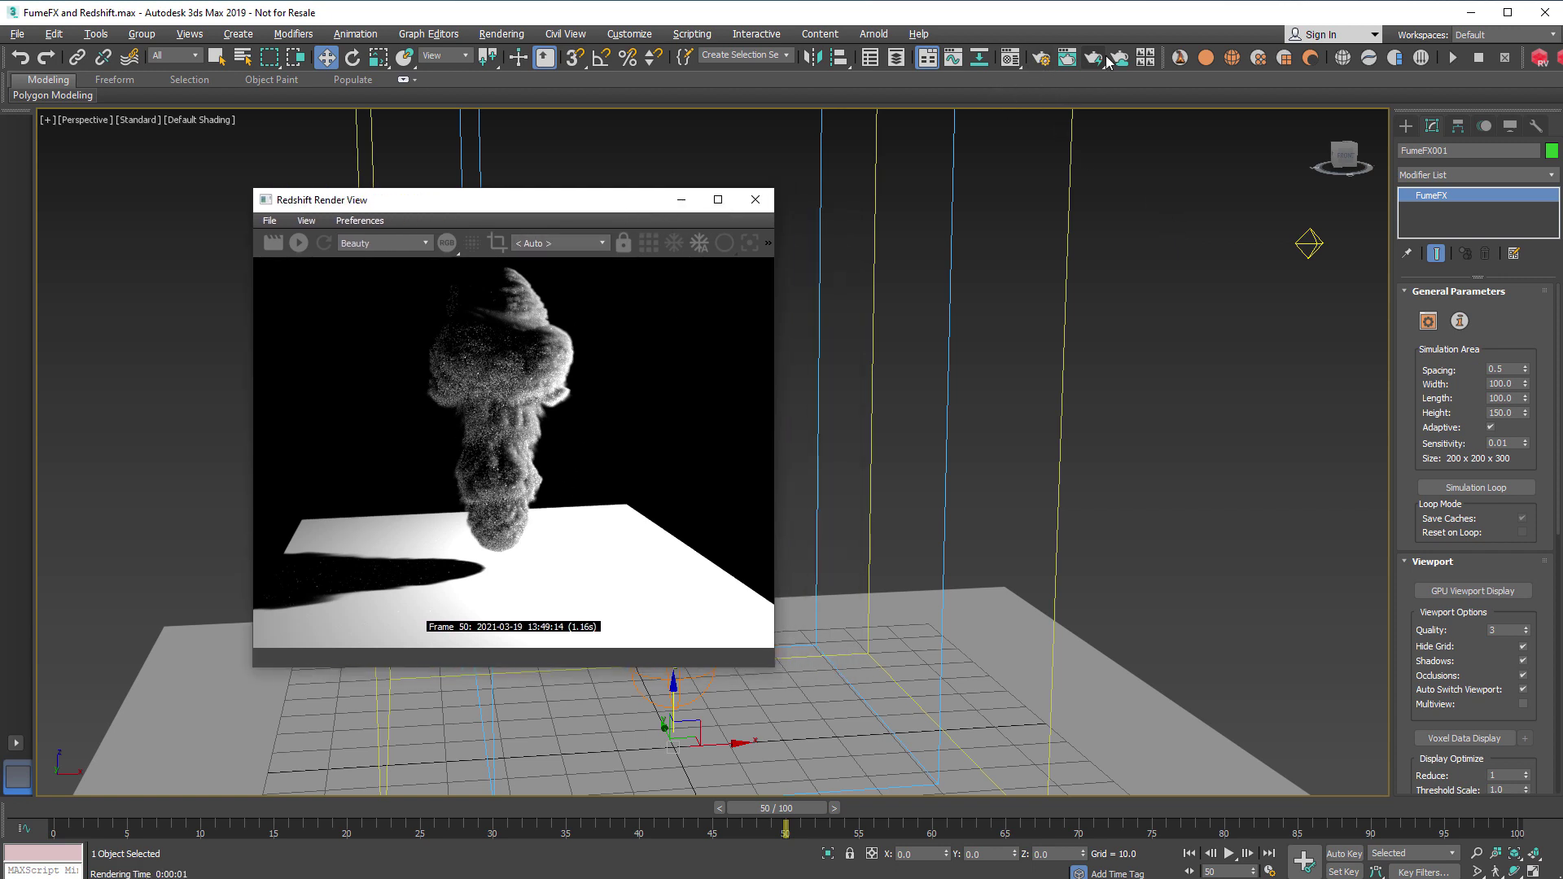
- Raise Unified Sampling Max Samples to 128 and re-render frame 50 progressively
left_click(1048, 61)
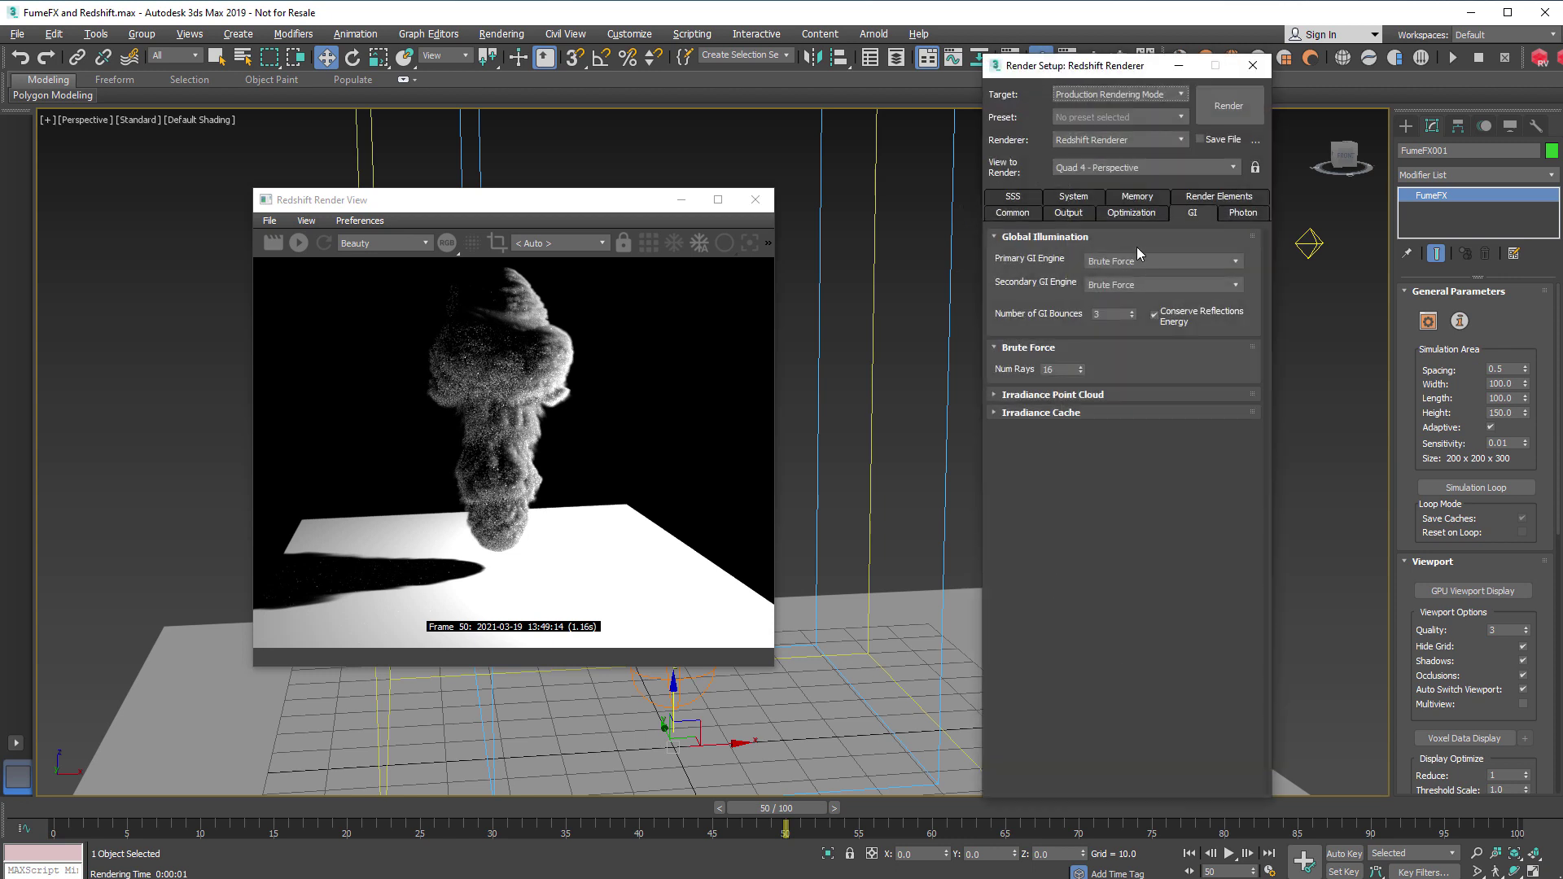
left_click(1090, 199)
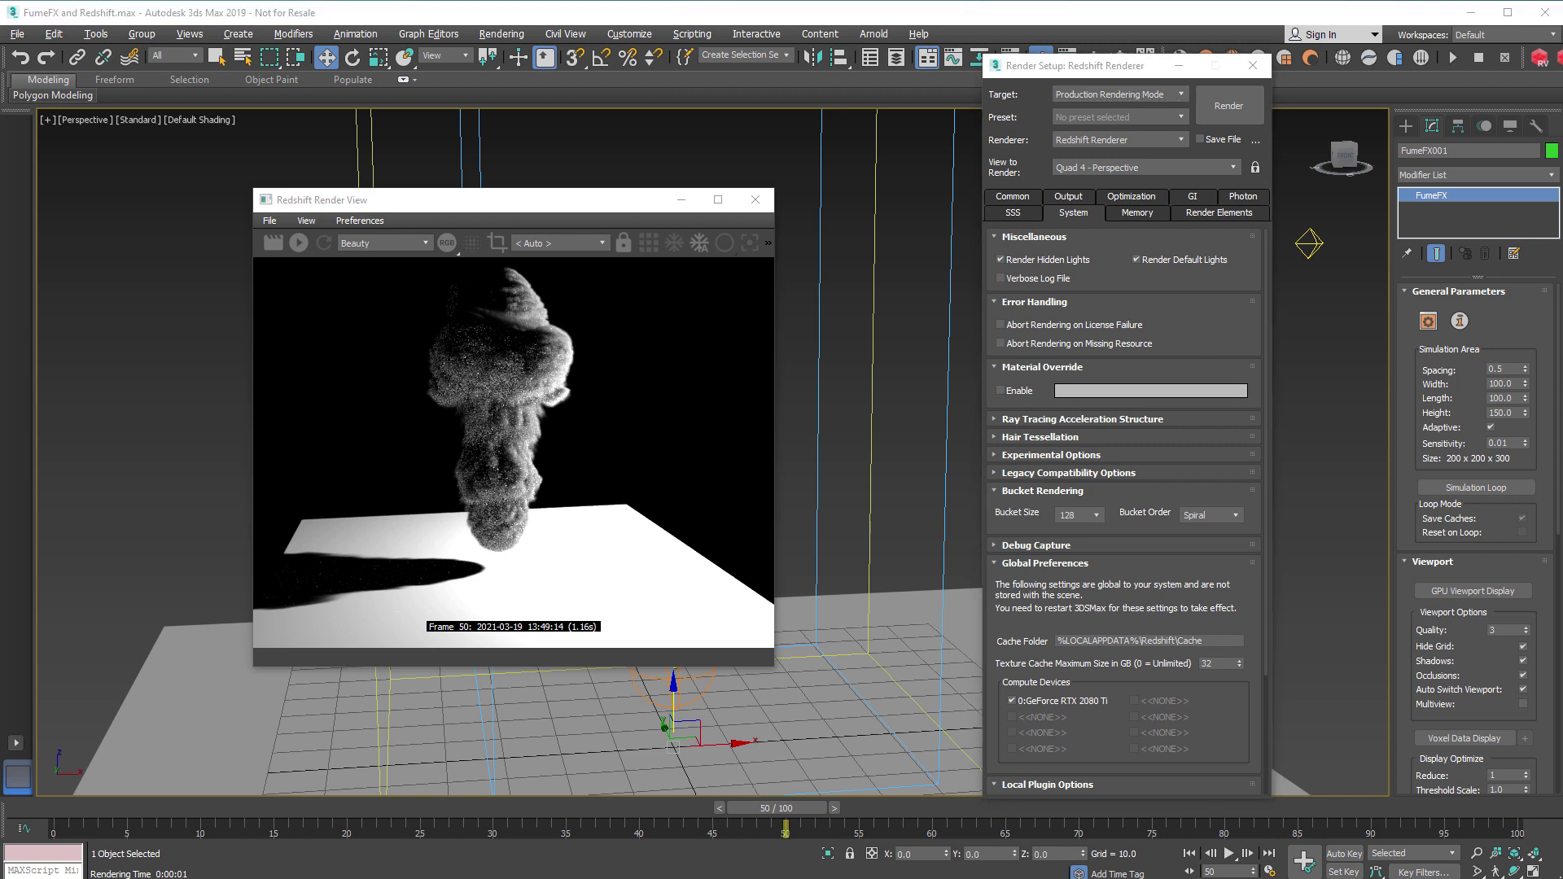
left_click(1063, 196)
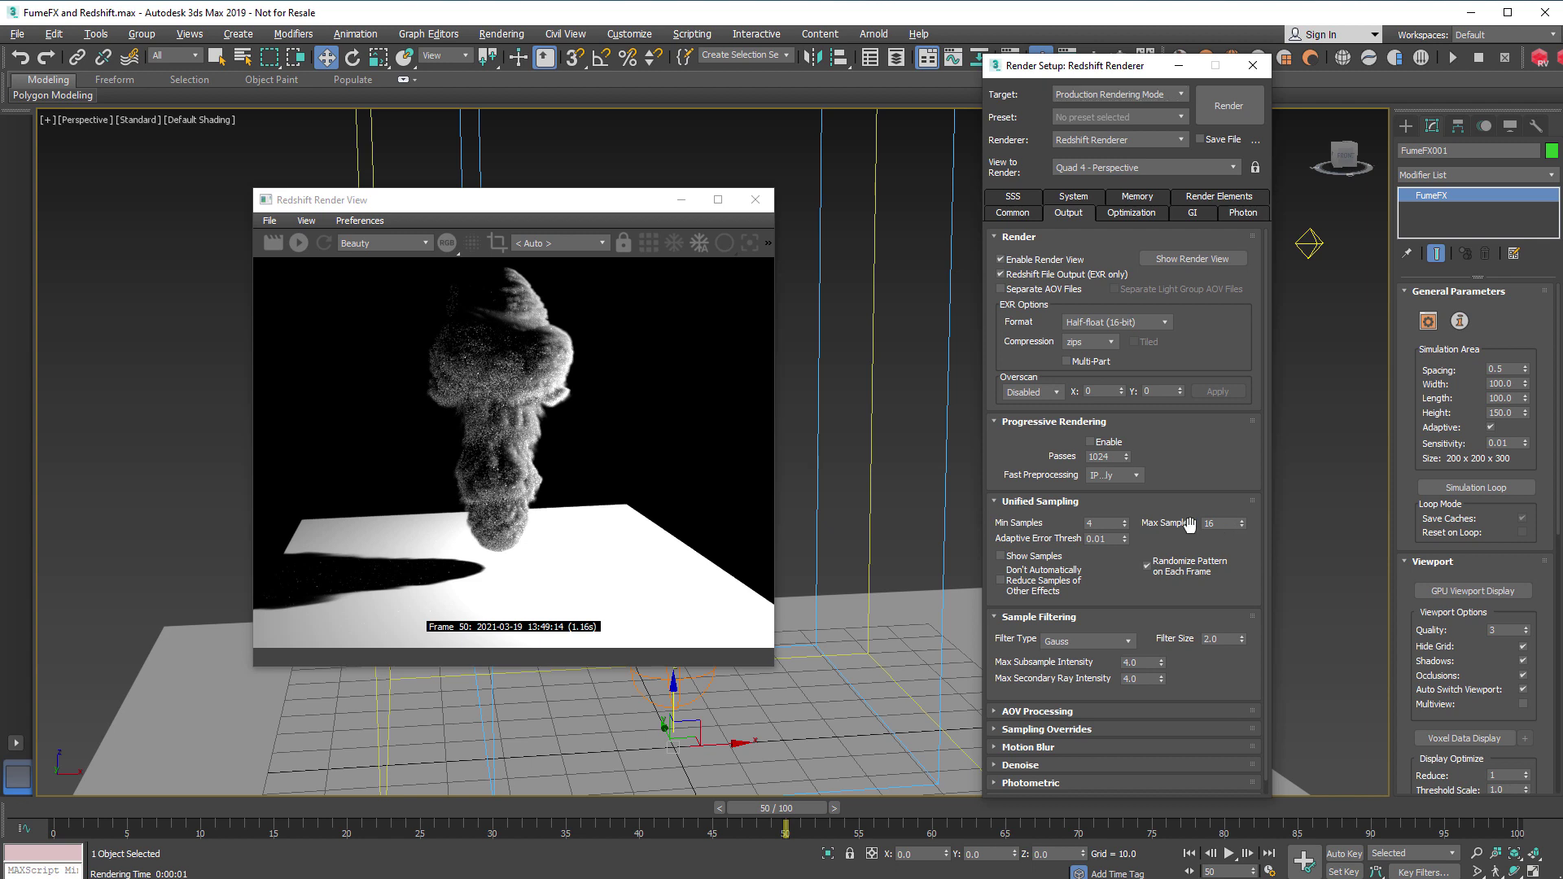
left_click(1221, 522)
left_click(1215, 104)
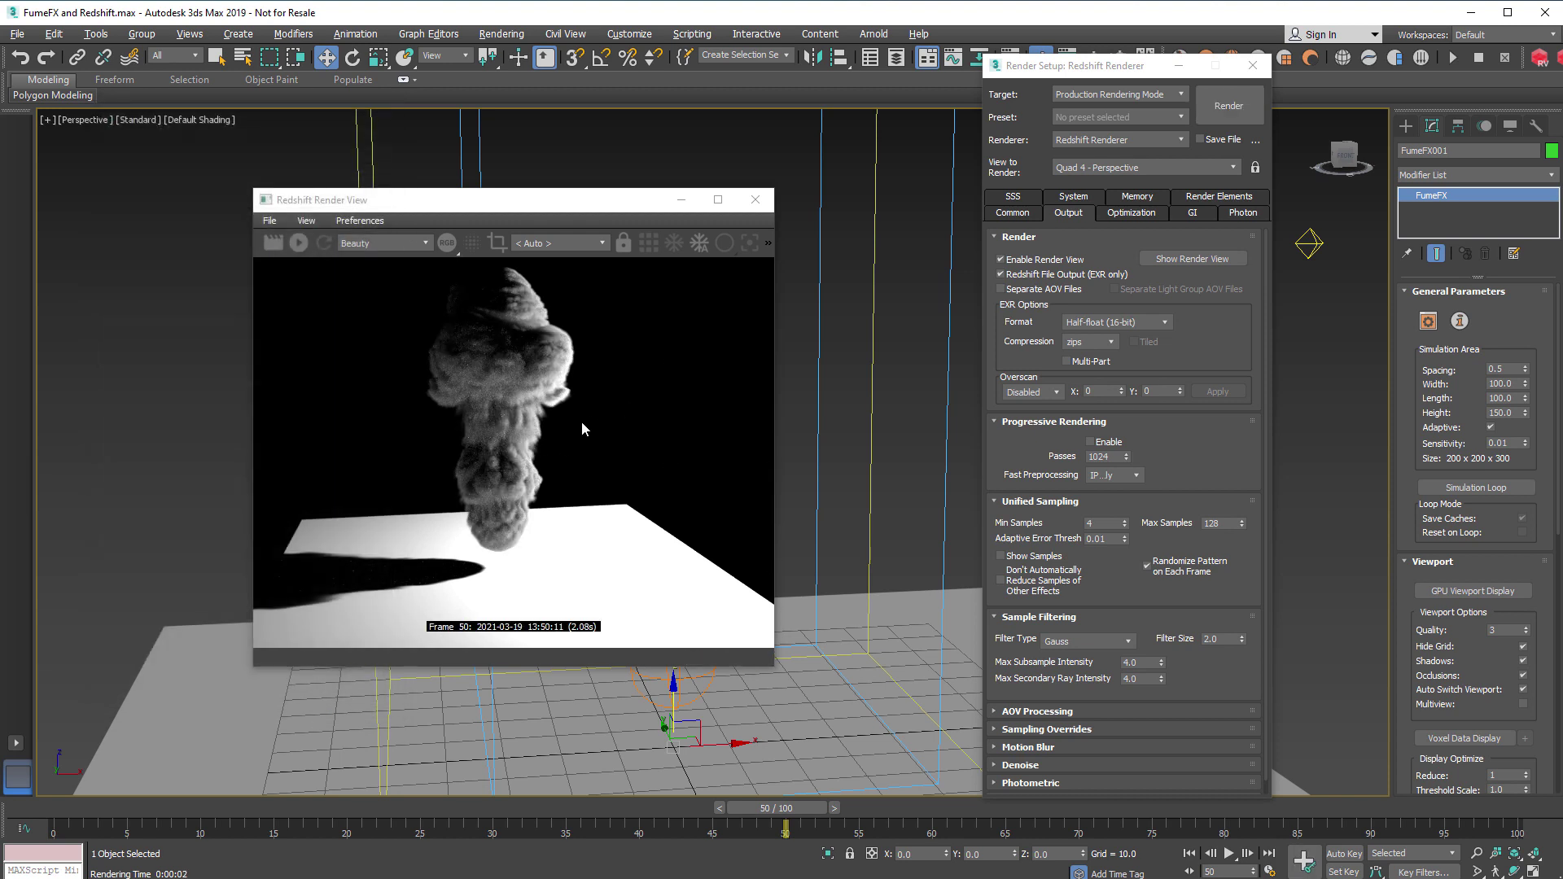
left_click(299, 243)
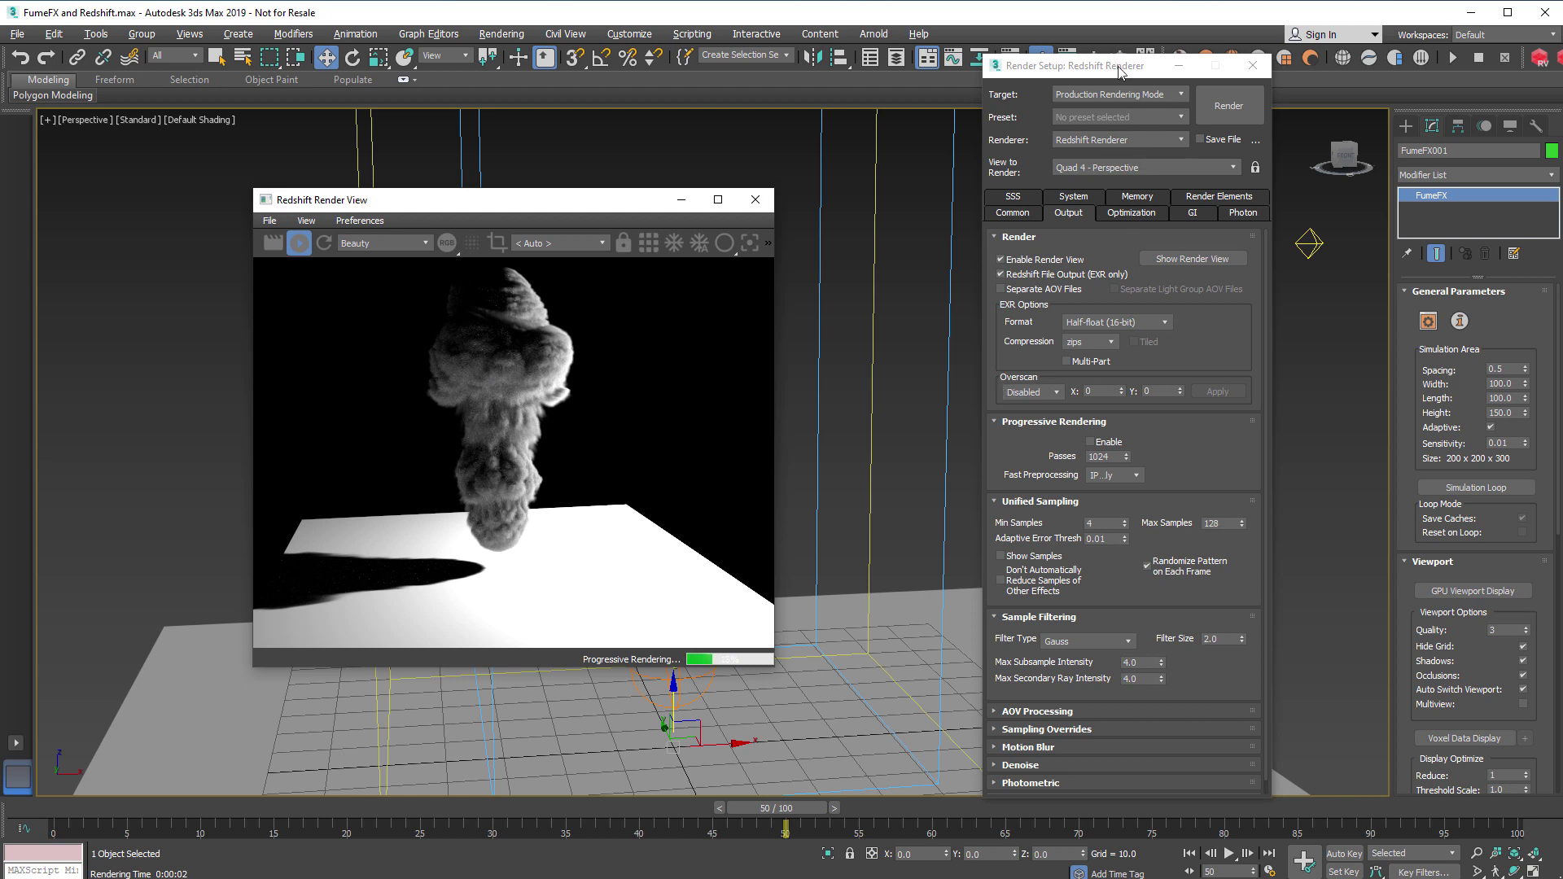
- In Material #28's Advanced rollout, set scatter remap New Max to 0.7 after trying 0.2 and 1000
left_click_drag(1119, 72, 1120, 118)
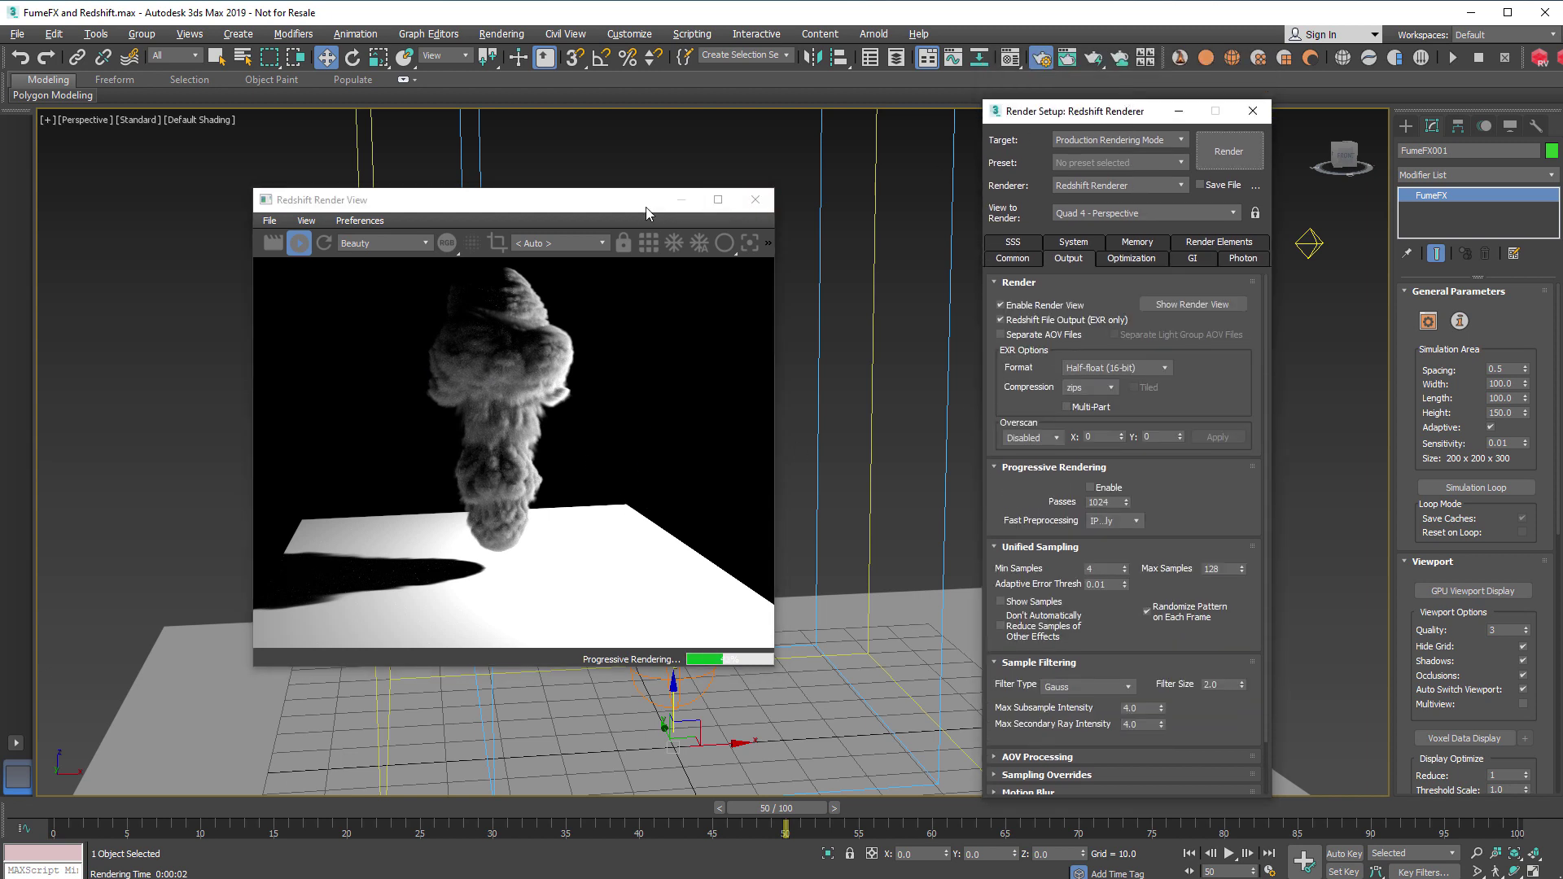
left_click_drag(647, 207, 1172, 226)
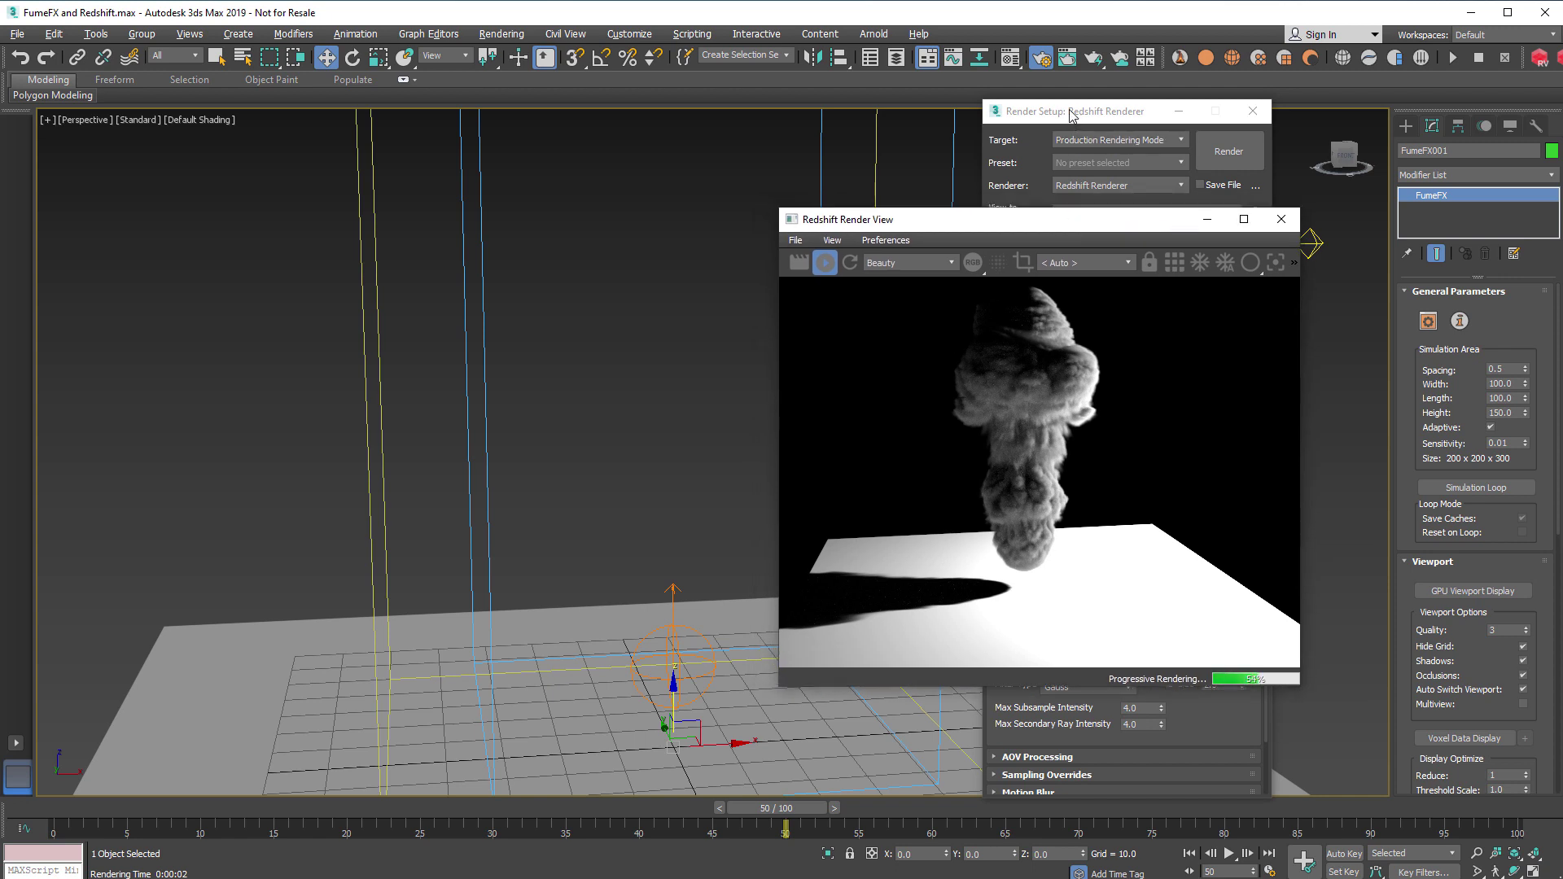
left_click(1011, 57)
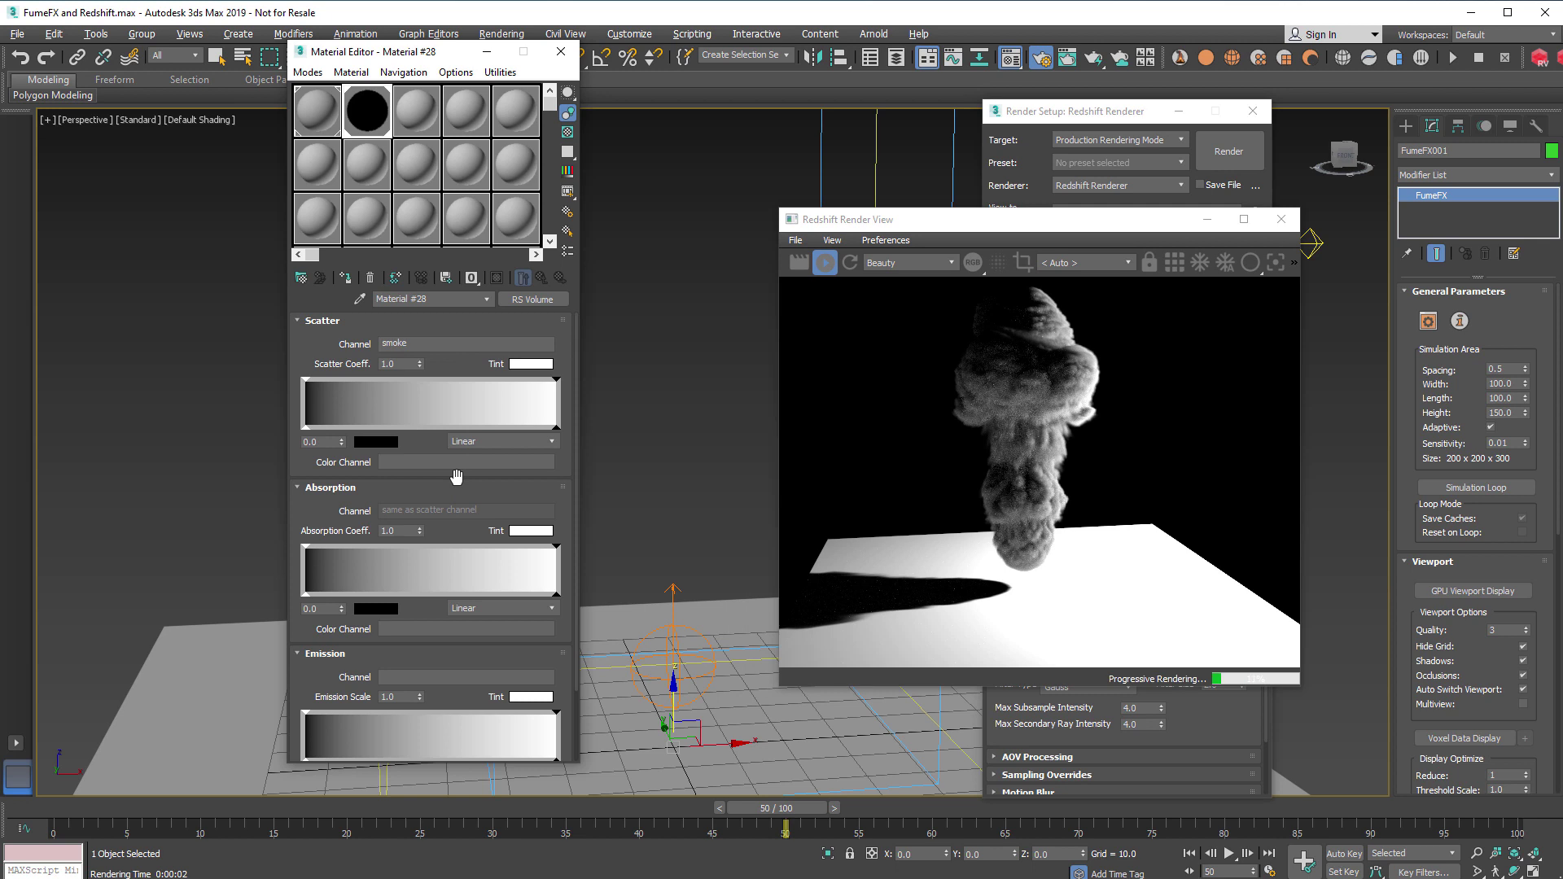
scroll(456, 477, "down", 3)
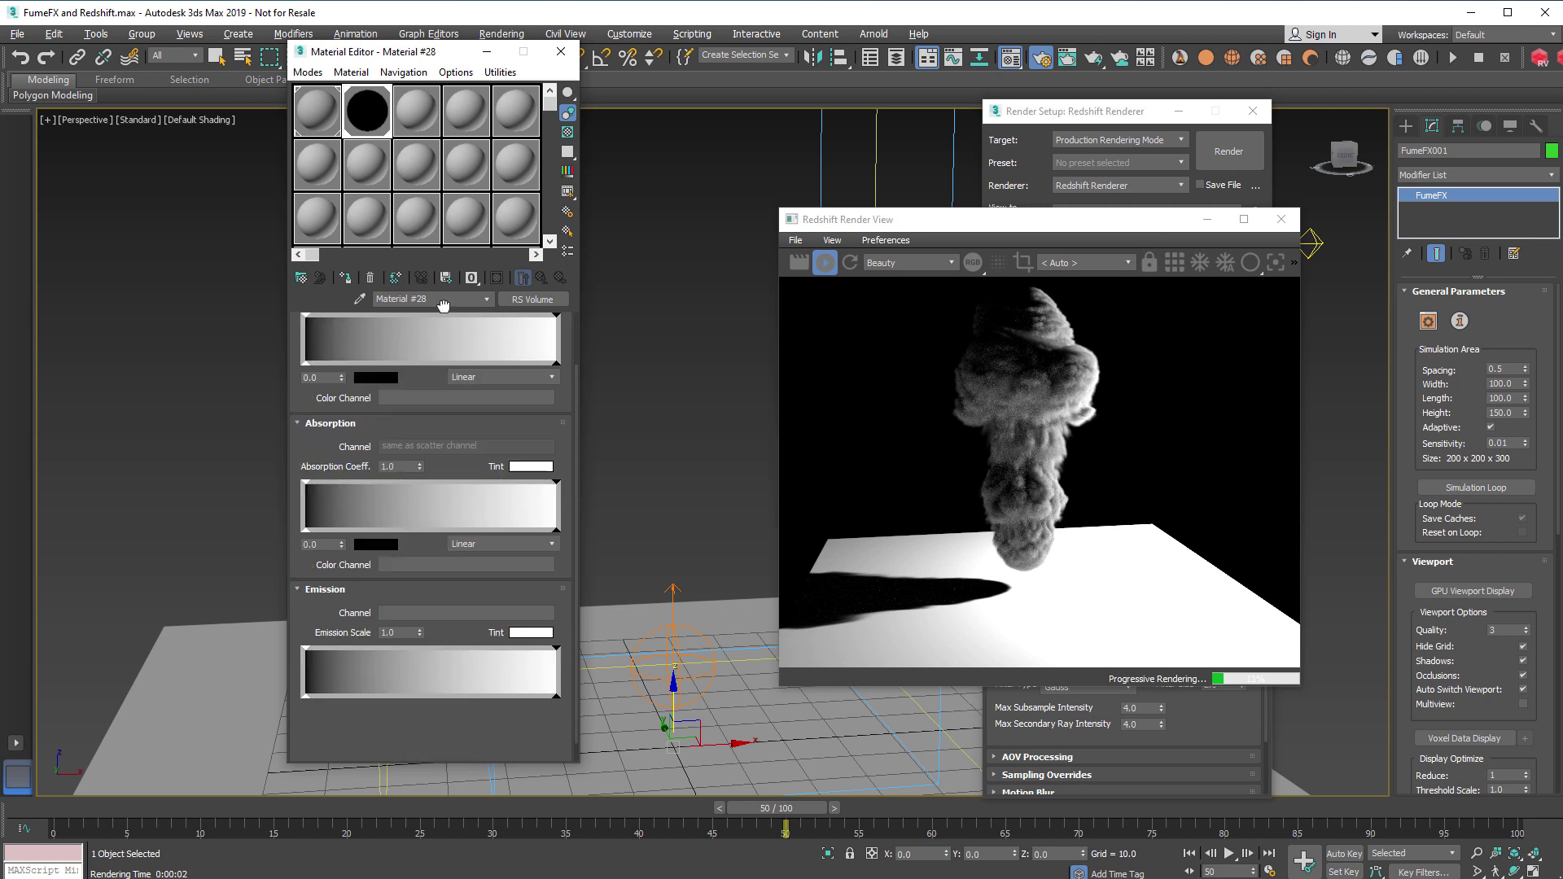
left_click(477, 750)
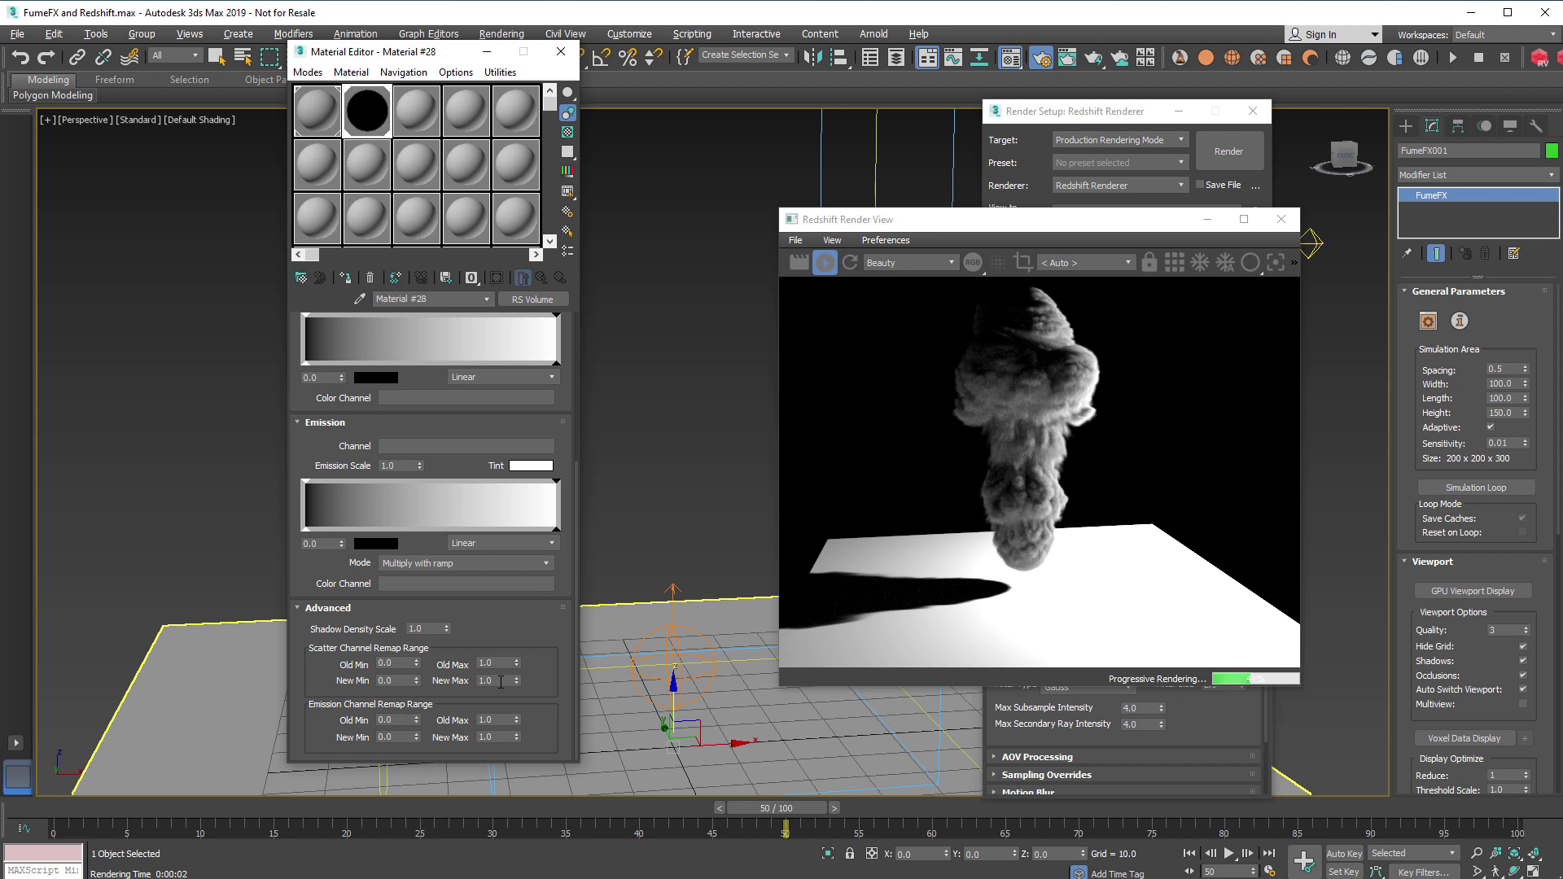
left_click(497, 681)
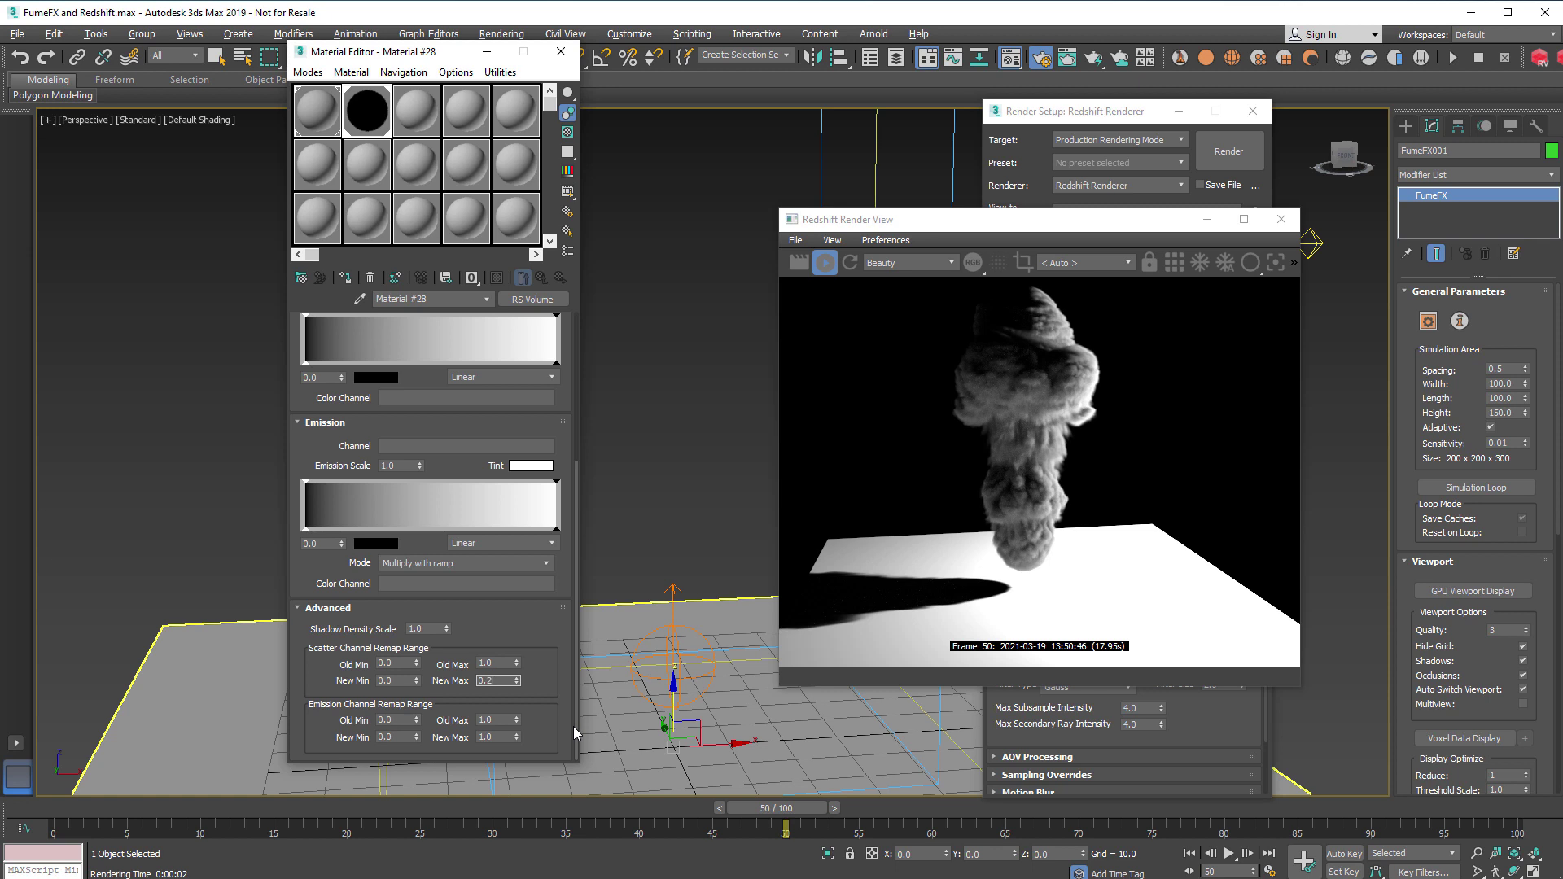
key("Return")
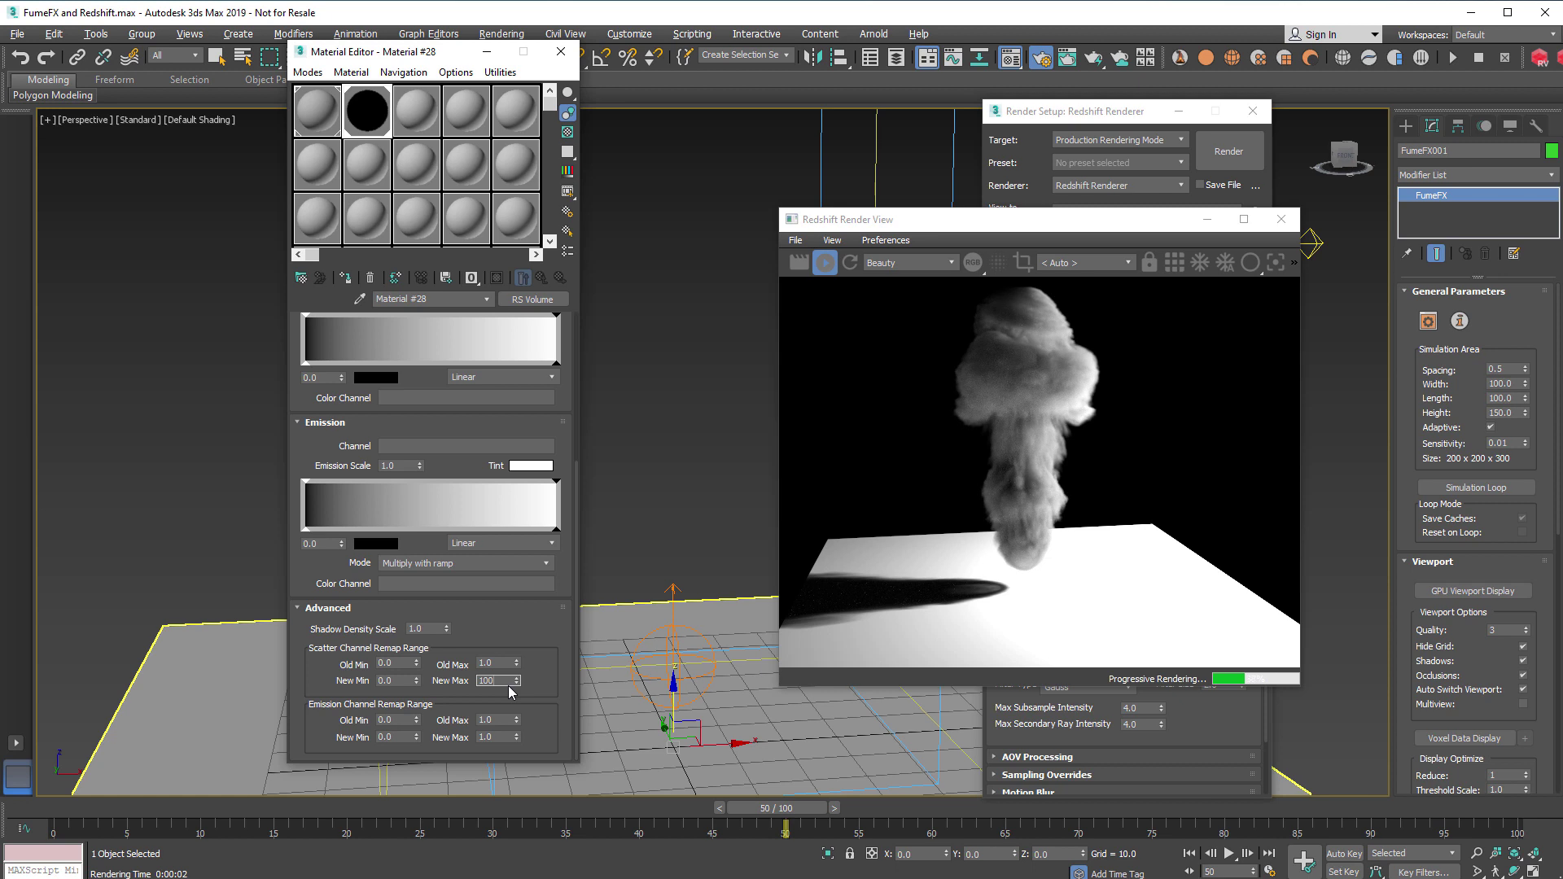
key("Return")
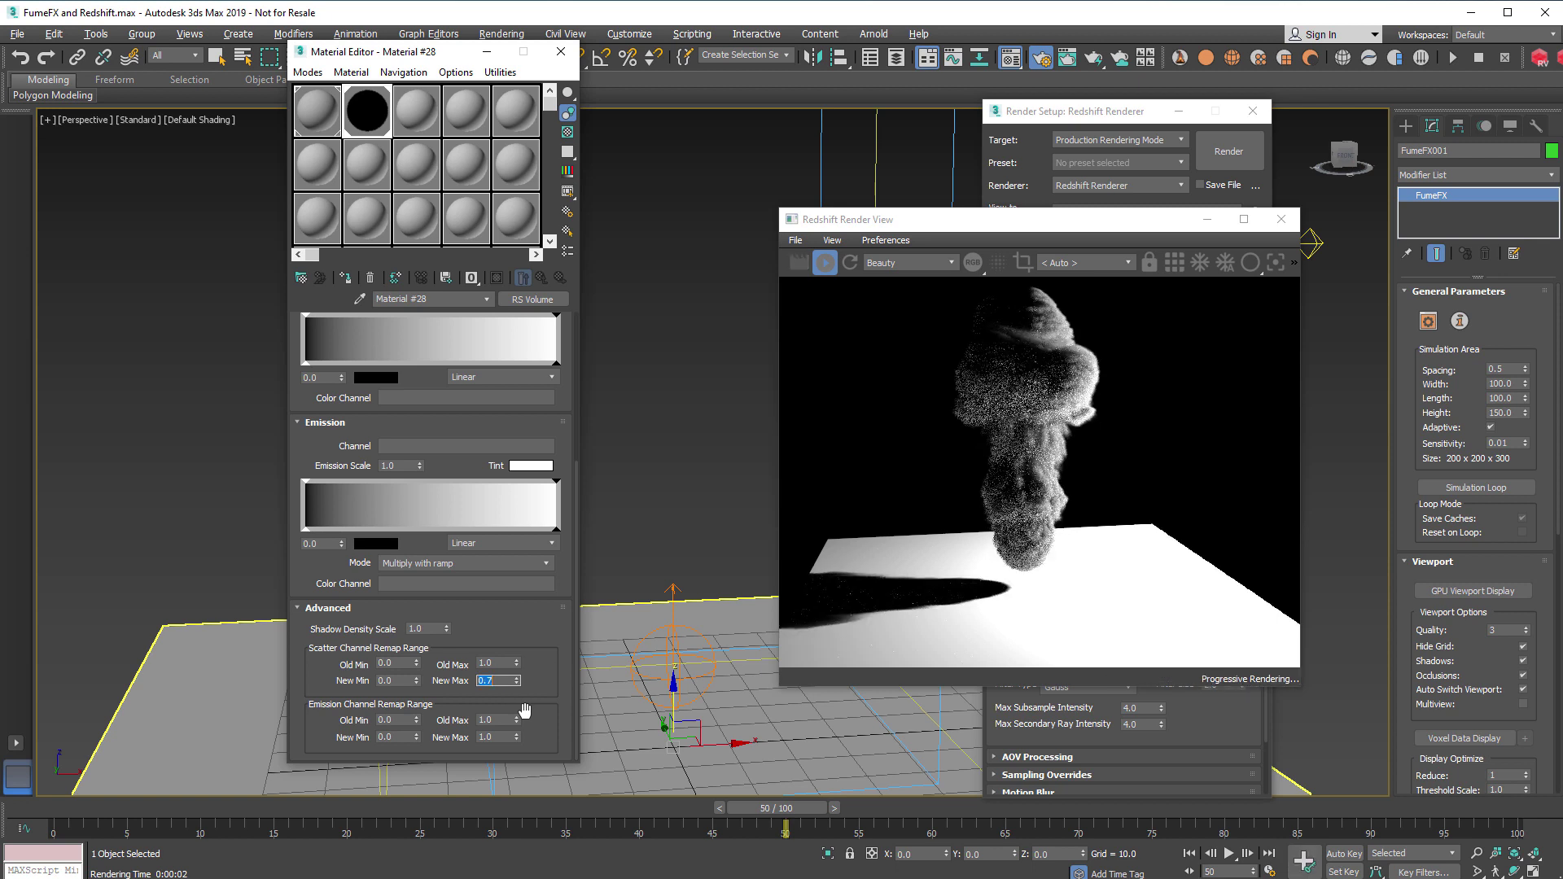
key("Return")
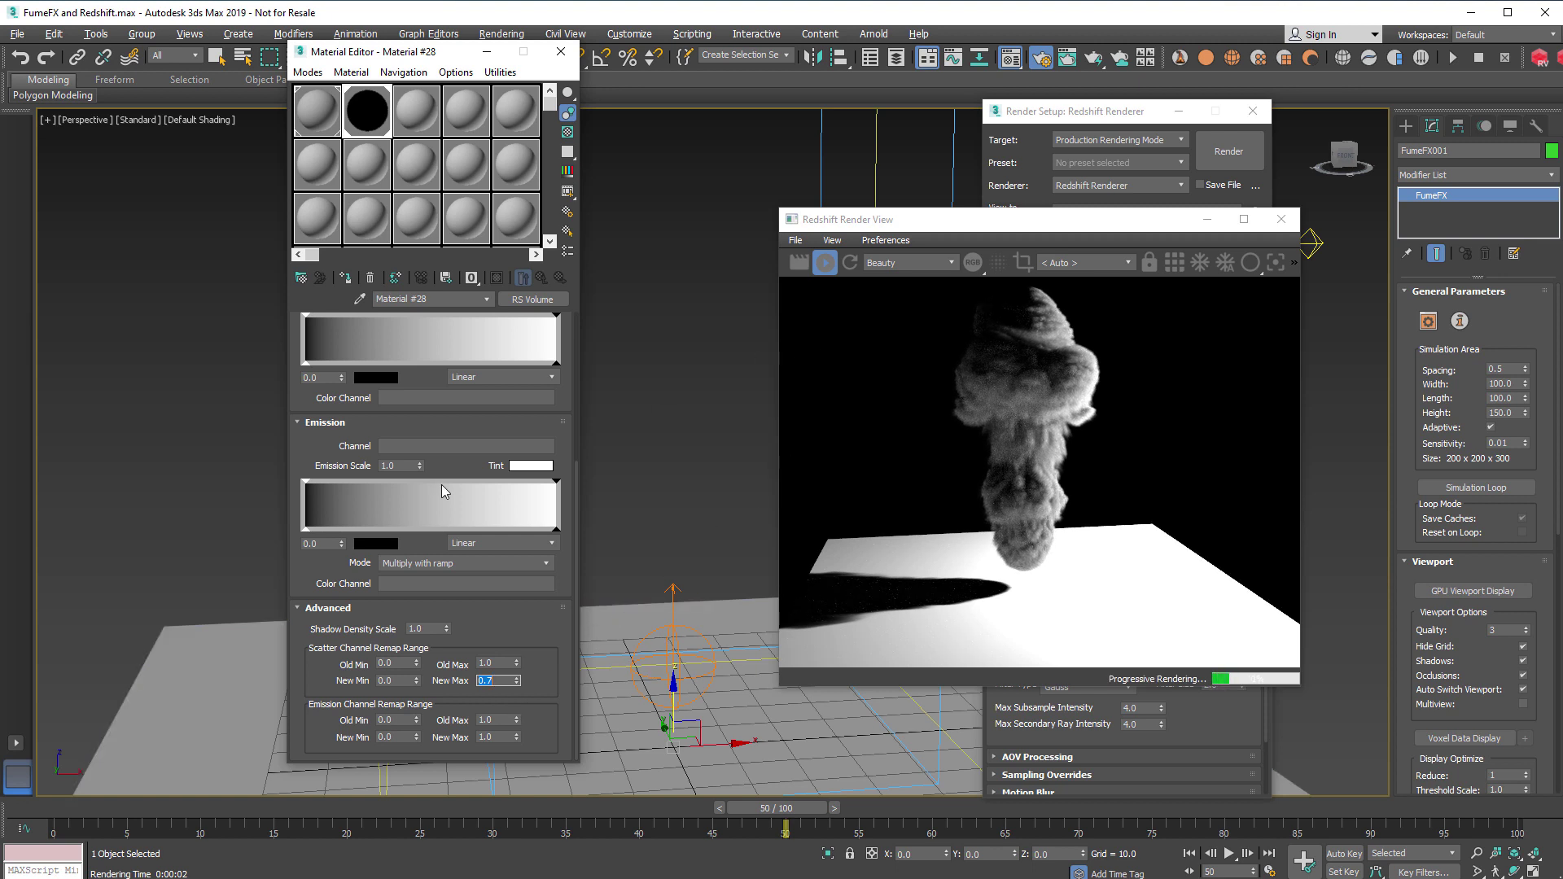
left_click_drag(430, 429, 438, 661)
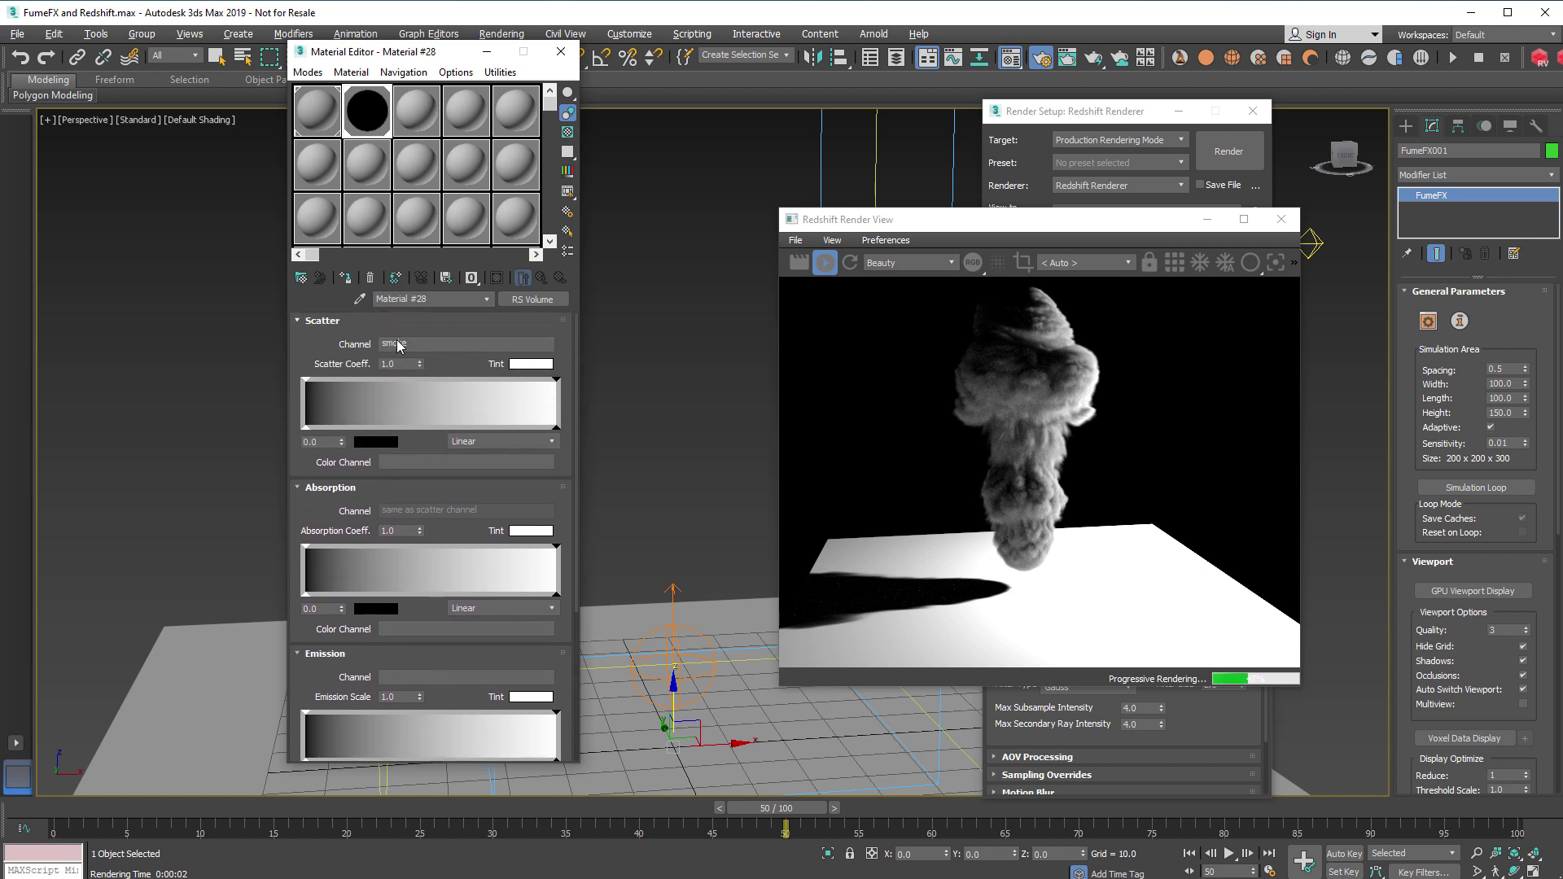
left_click(407, 364)
type("10")
key("Return")
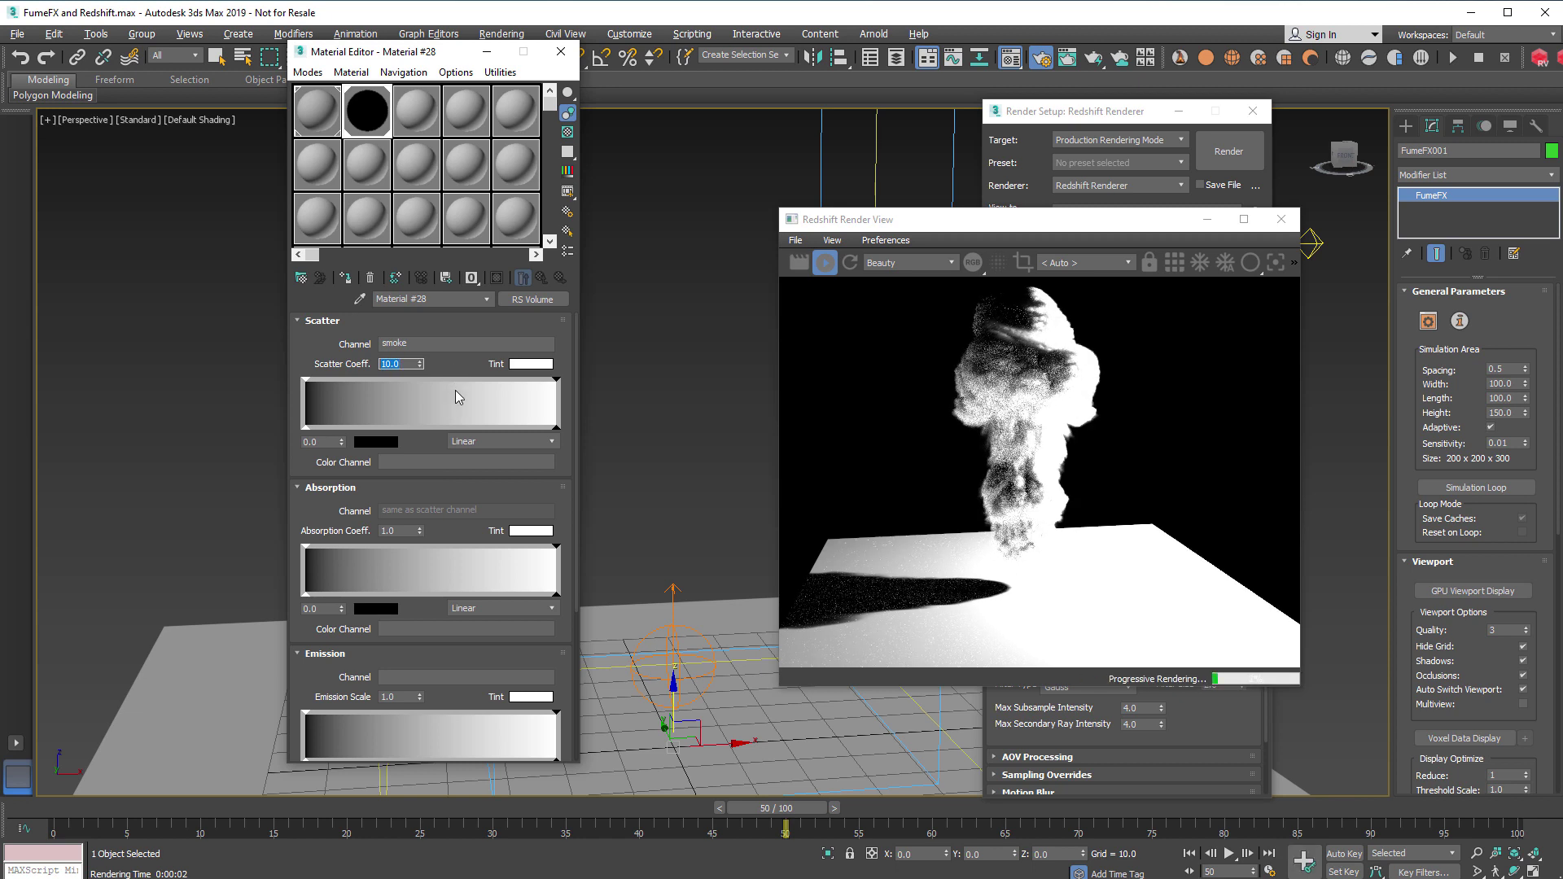
type("0.1")
key("Return")
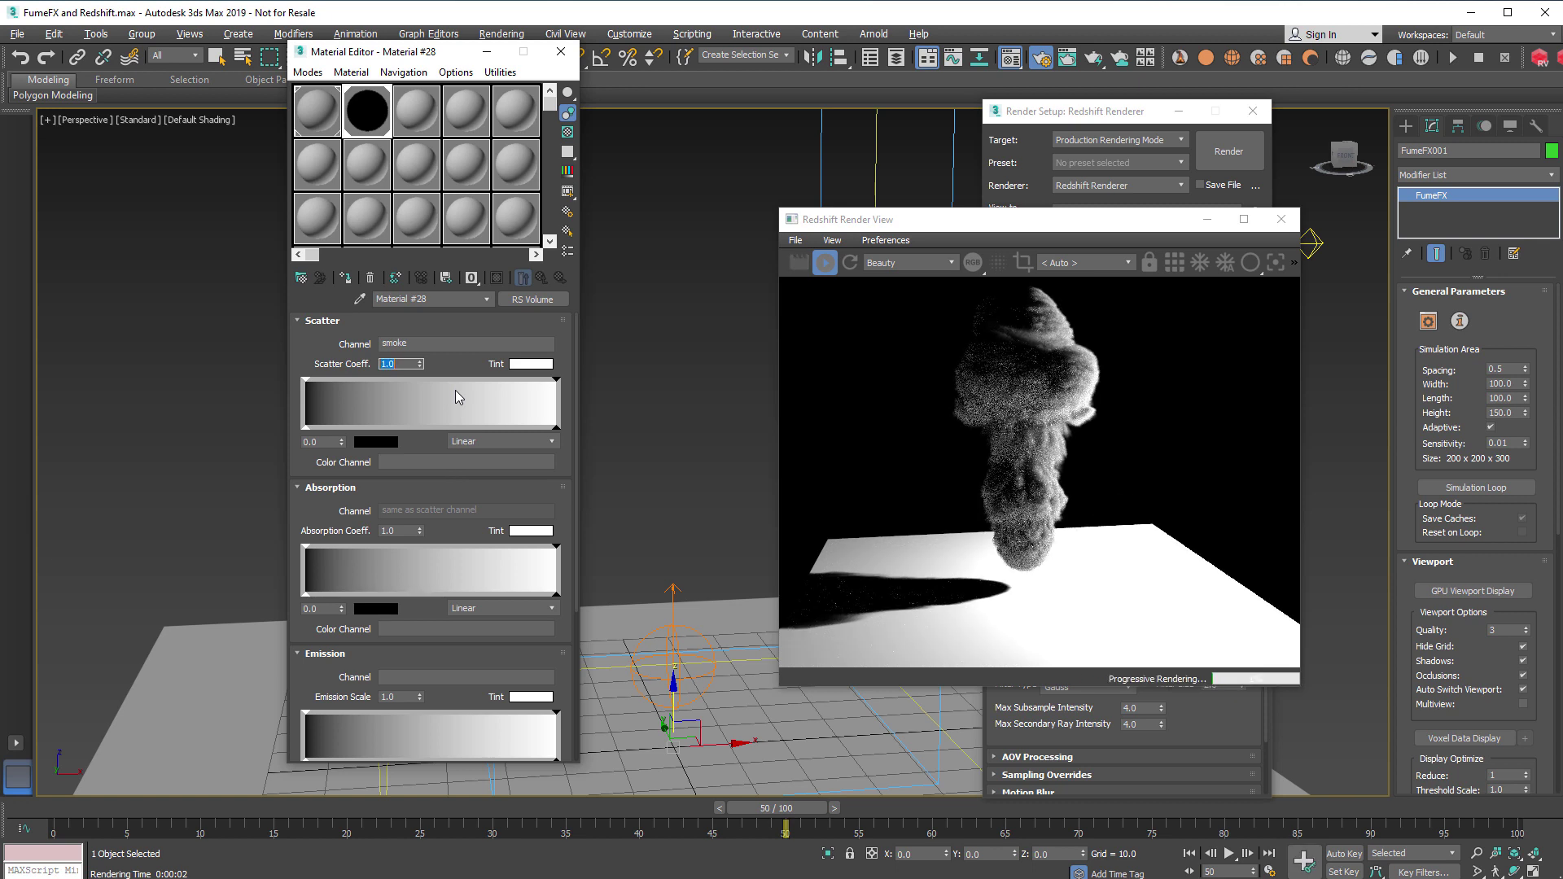
left_click(444, 524)
left_click_drag(444, 524, 440, 342)
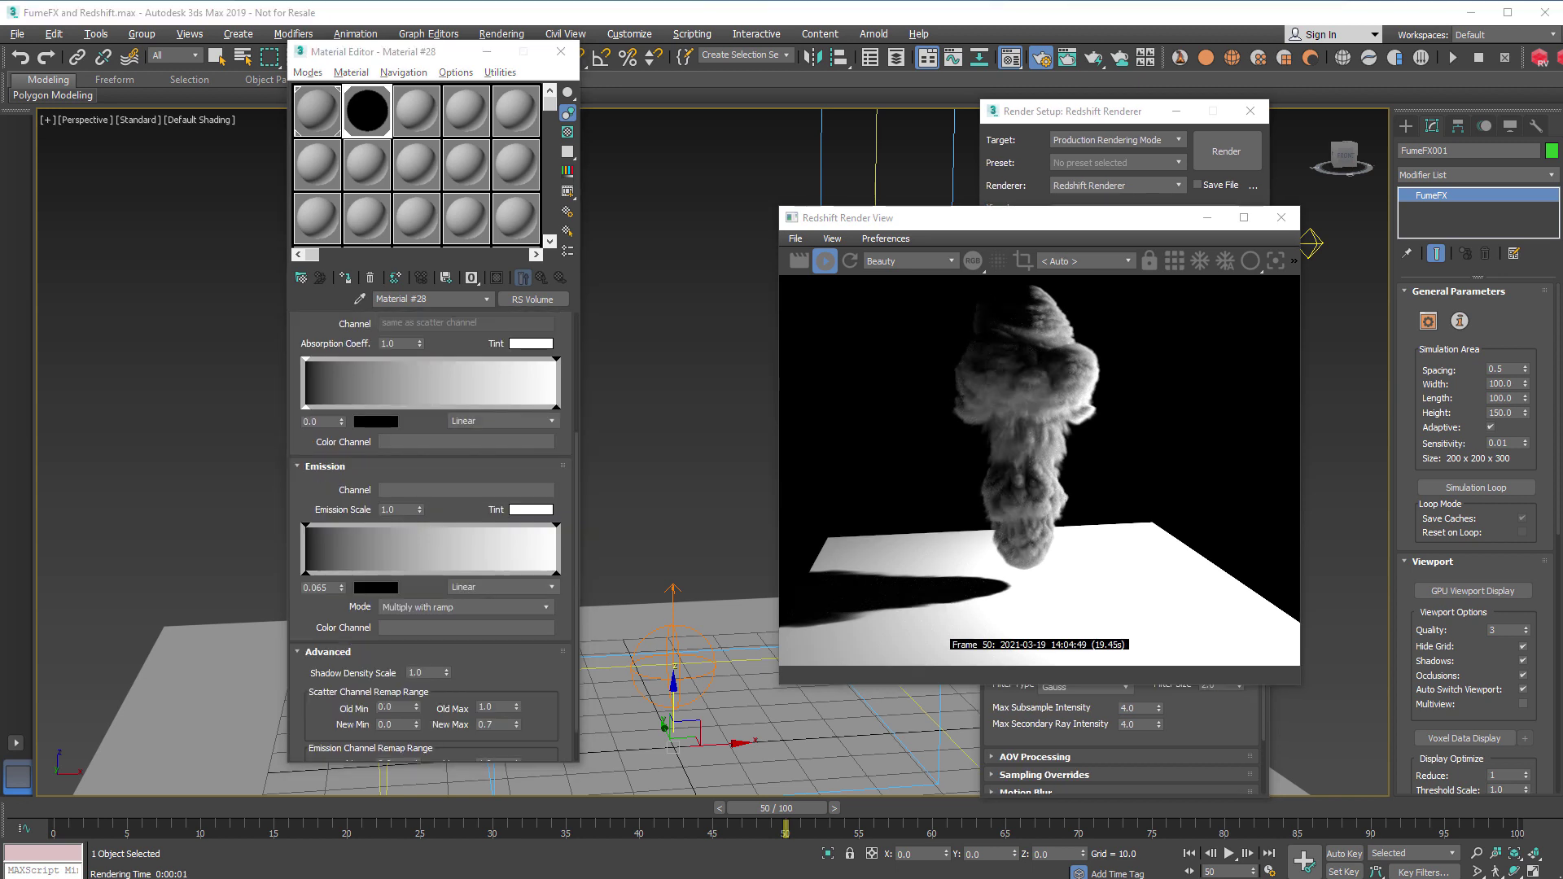
- Set the emission channel to smoke and make the ramp's end point black
left_click(424, 492)
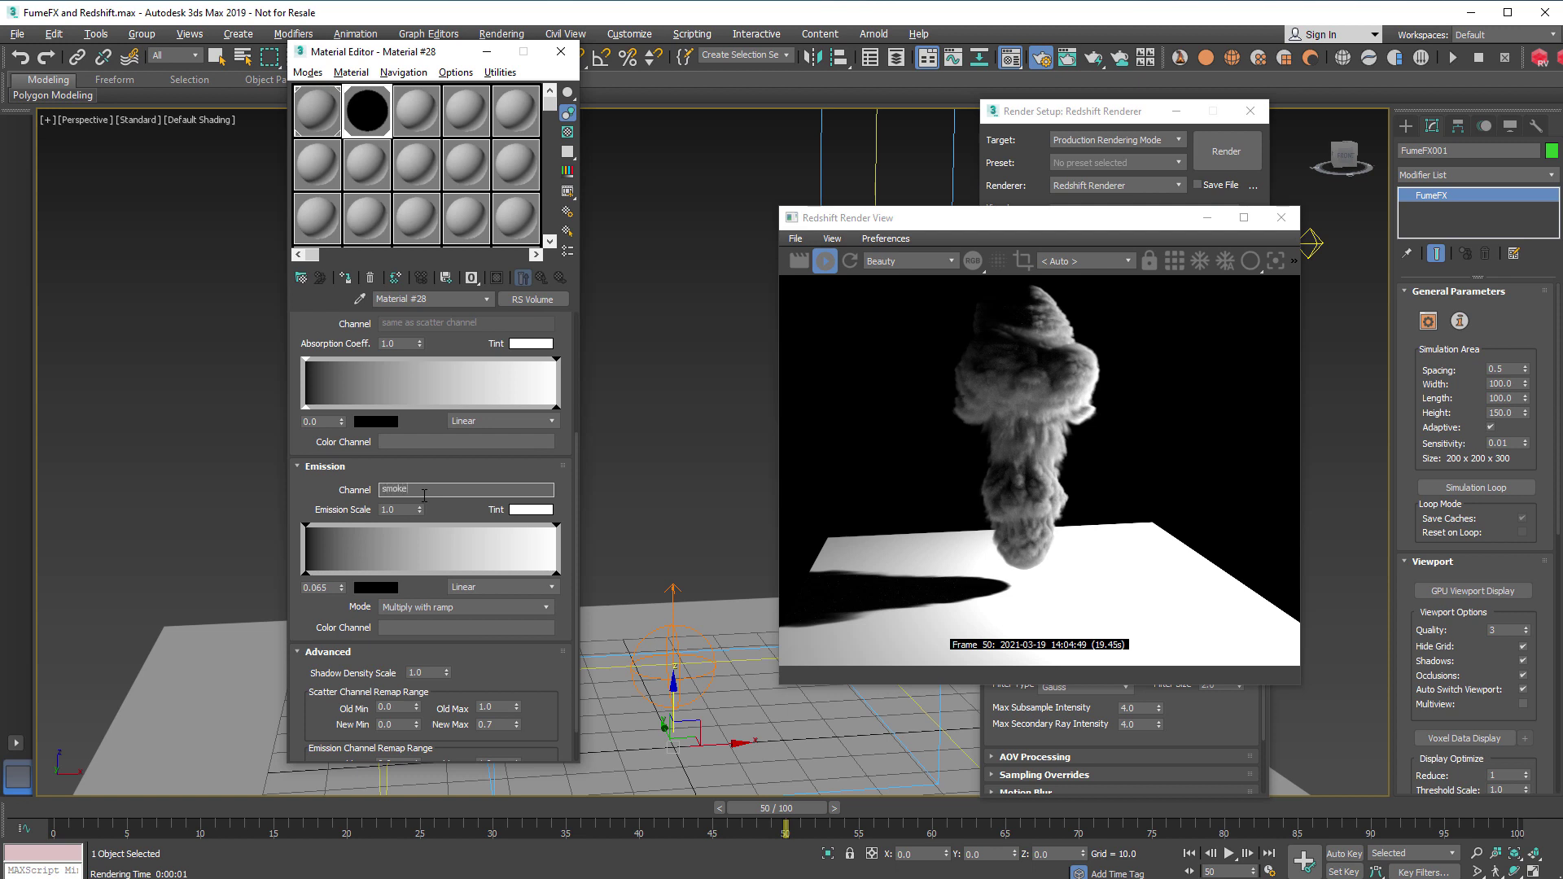
key("Return")
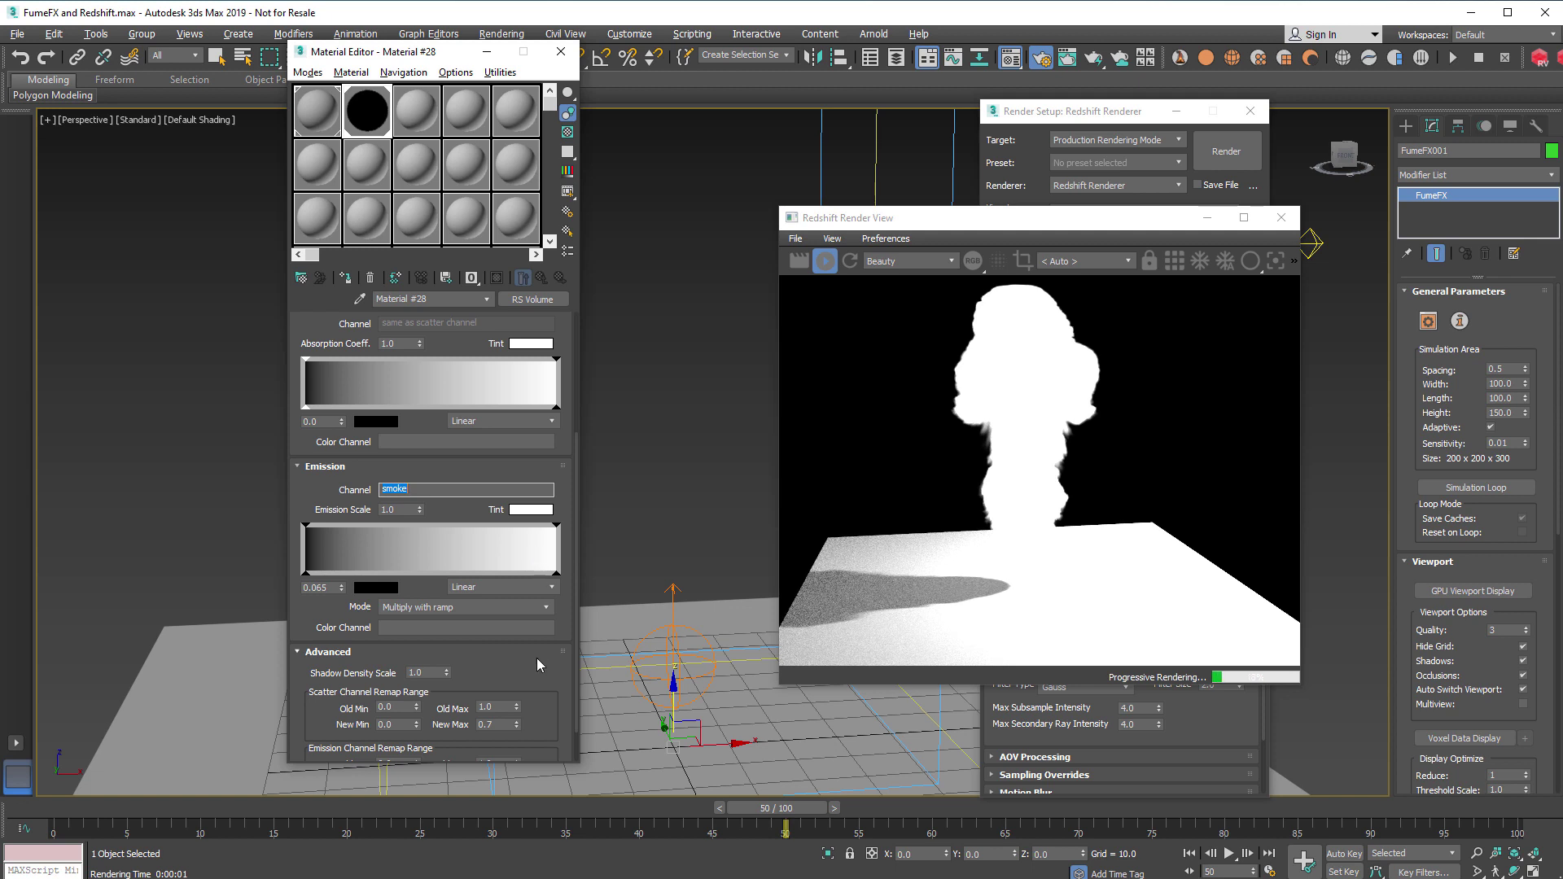
left_click(557, 574)
left_click(376, 587)
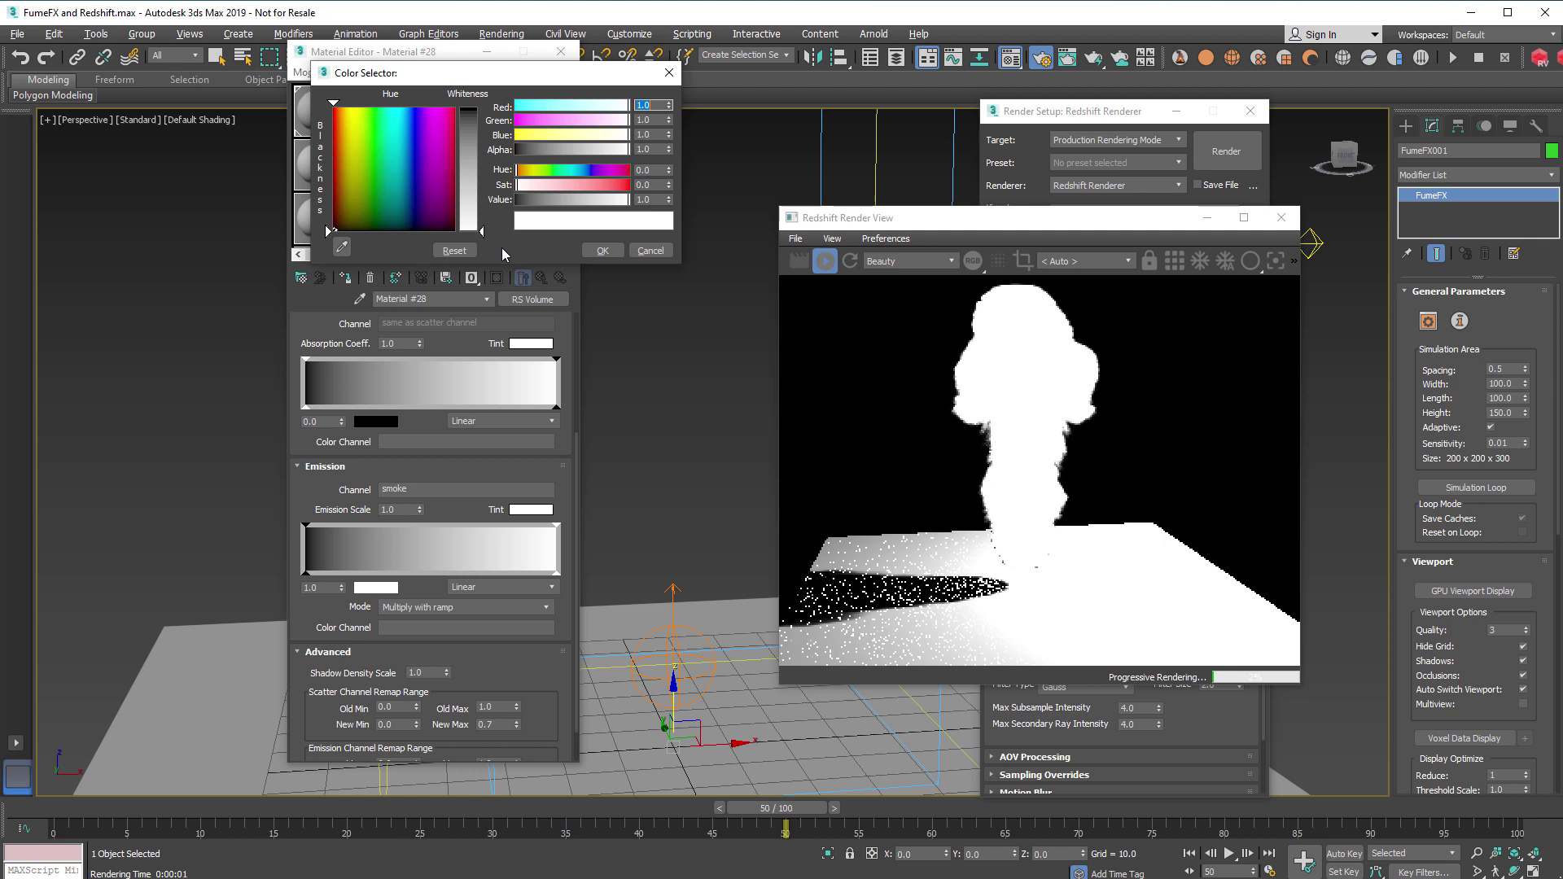
left_click_drag(628, 199, 516, 199)
left_click(602, 250)
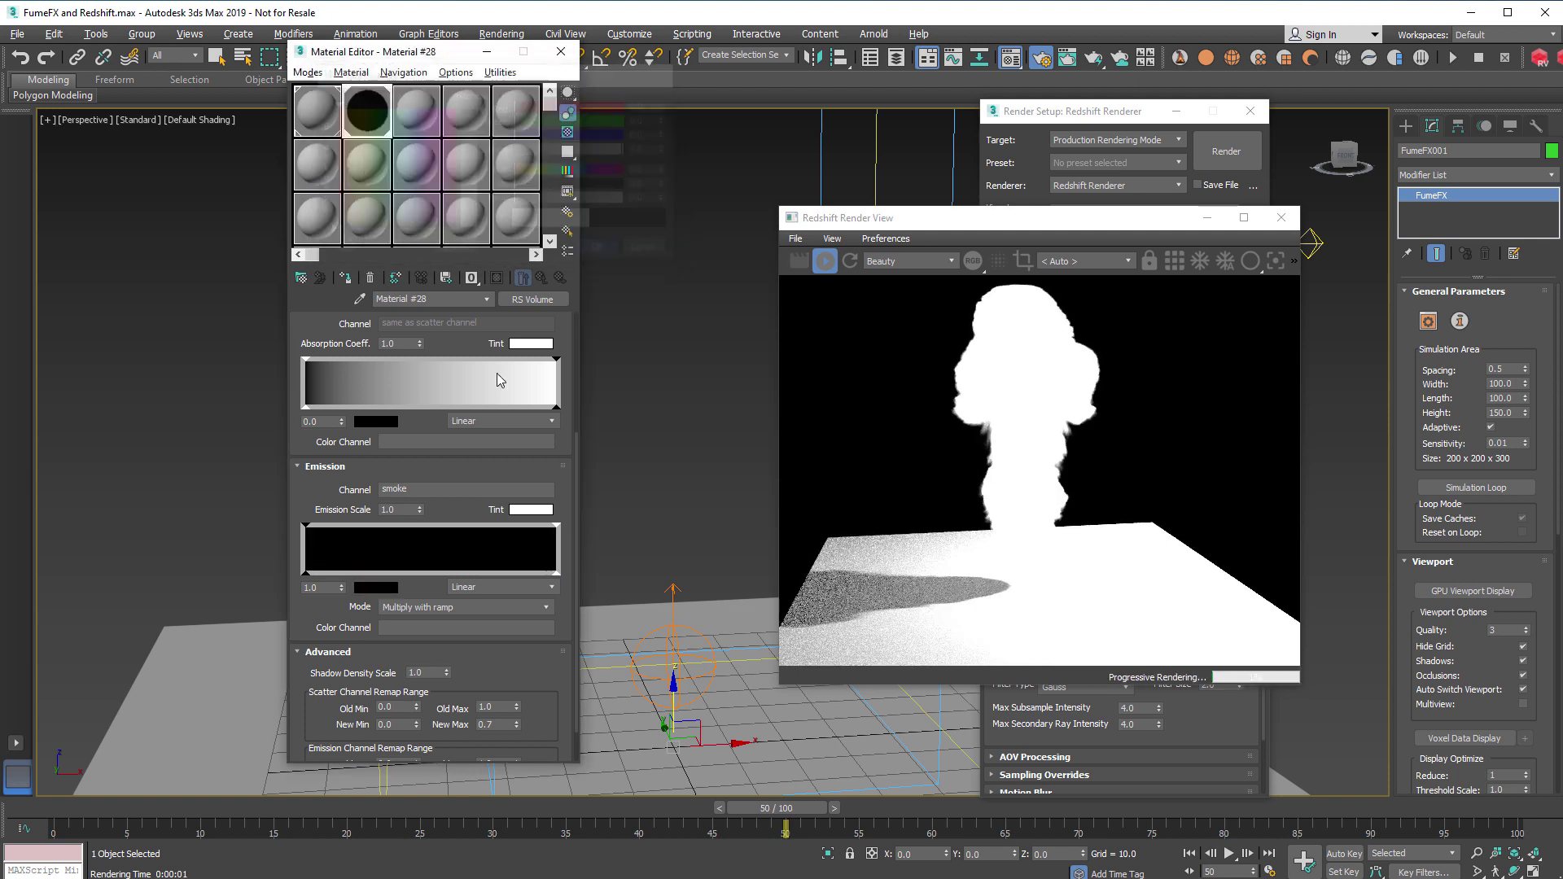
- Add emission ramp points at about 0.156, 0.782, 0.328 and 0.513
right_click(375, 571)
left_click(407, 577)
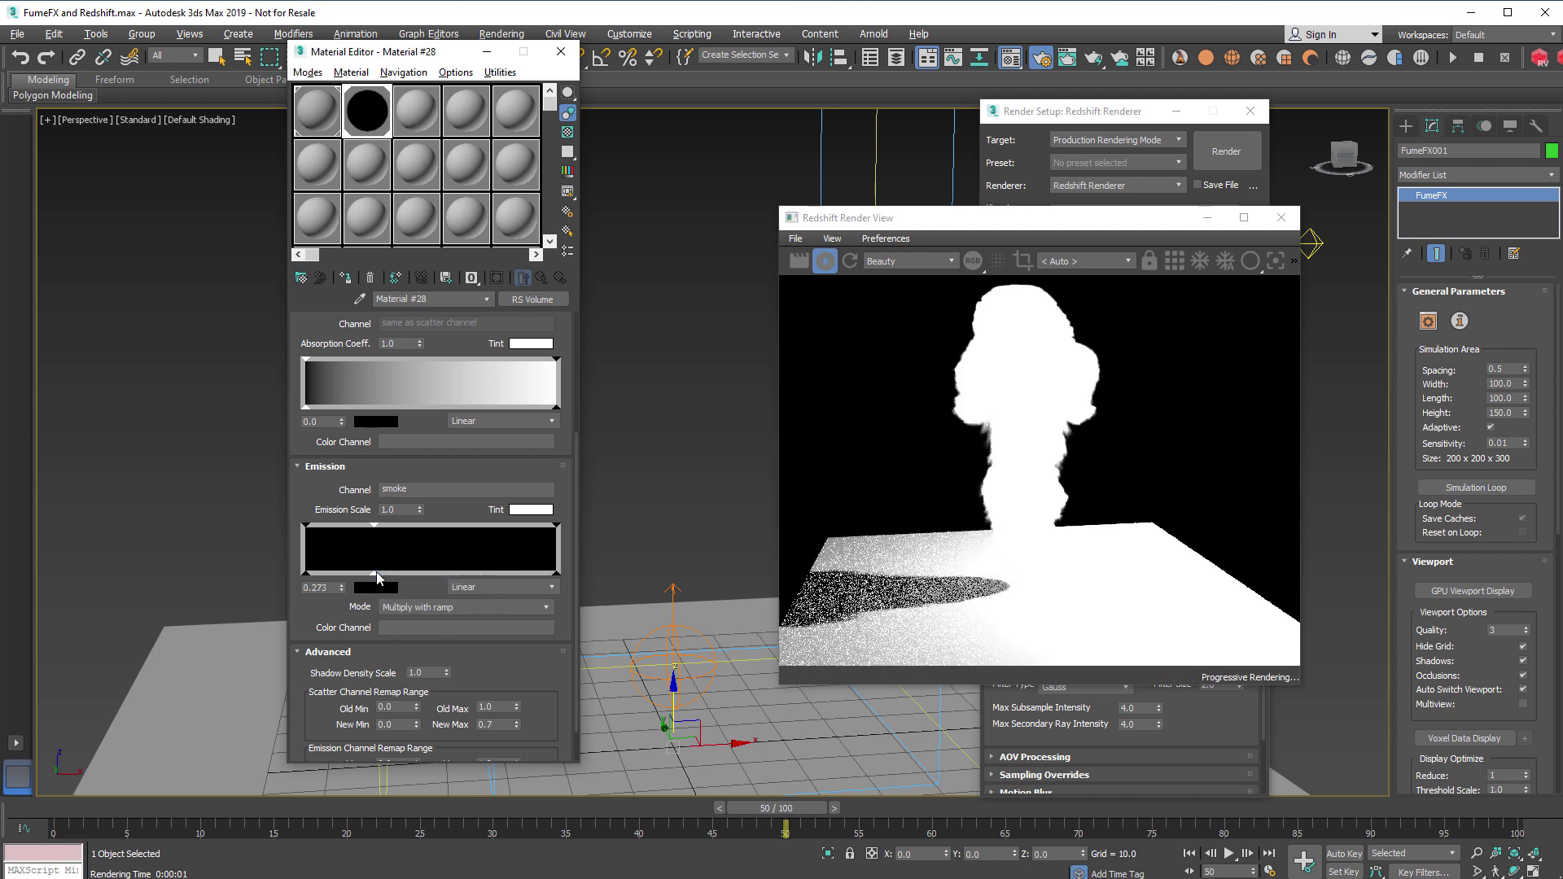
left_click_drag(370, 576, 345, 576)
right_click(507, 567)
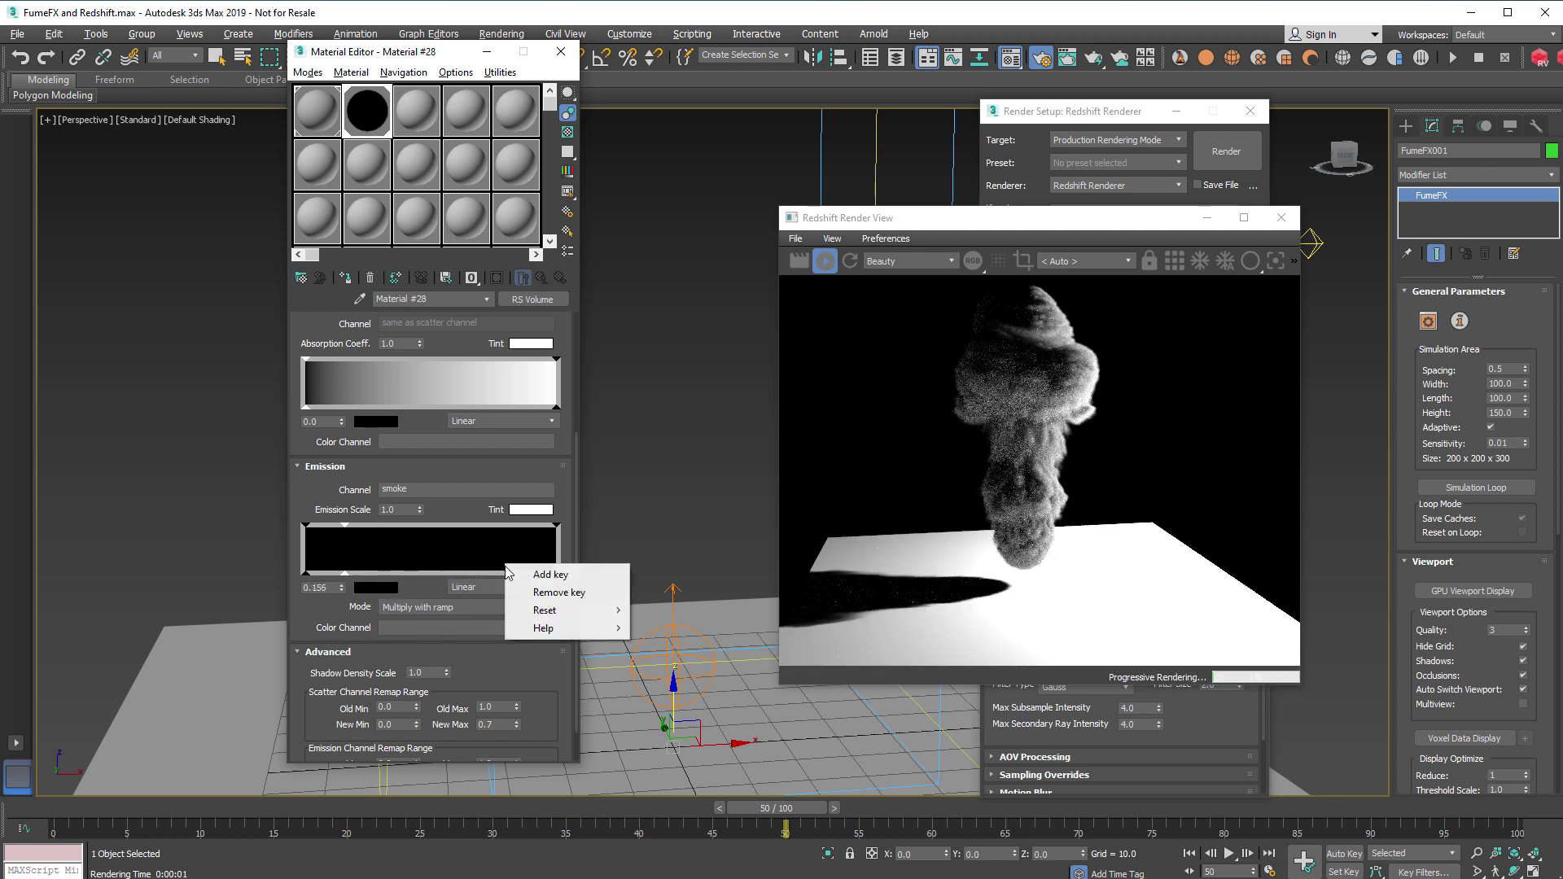
left_click(521, 576)
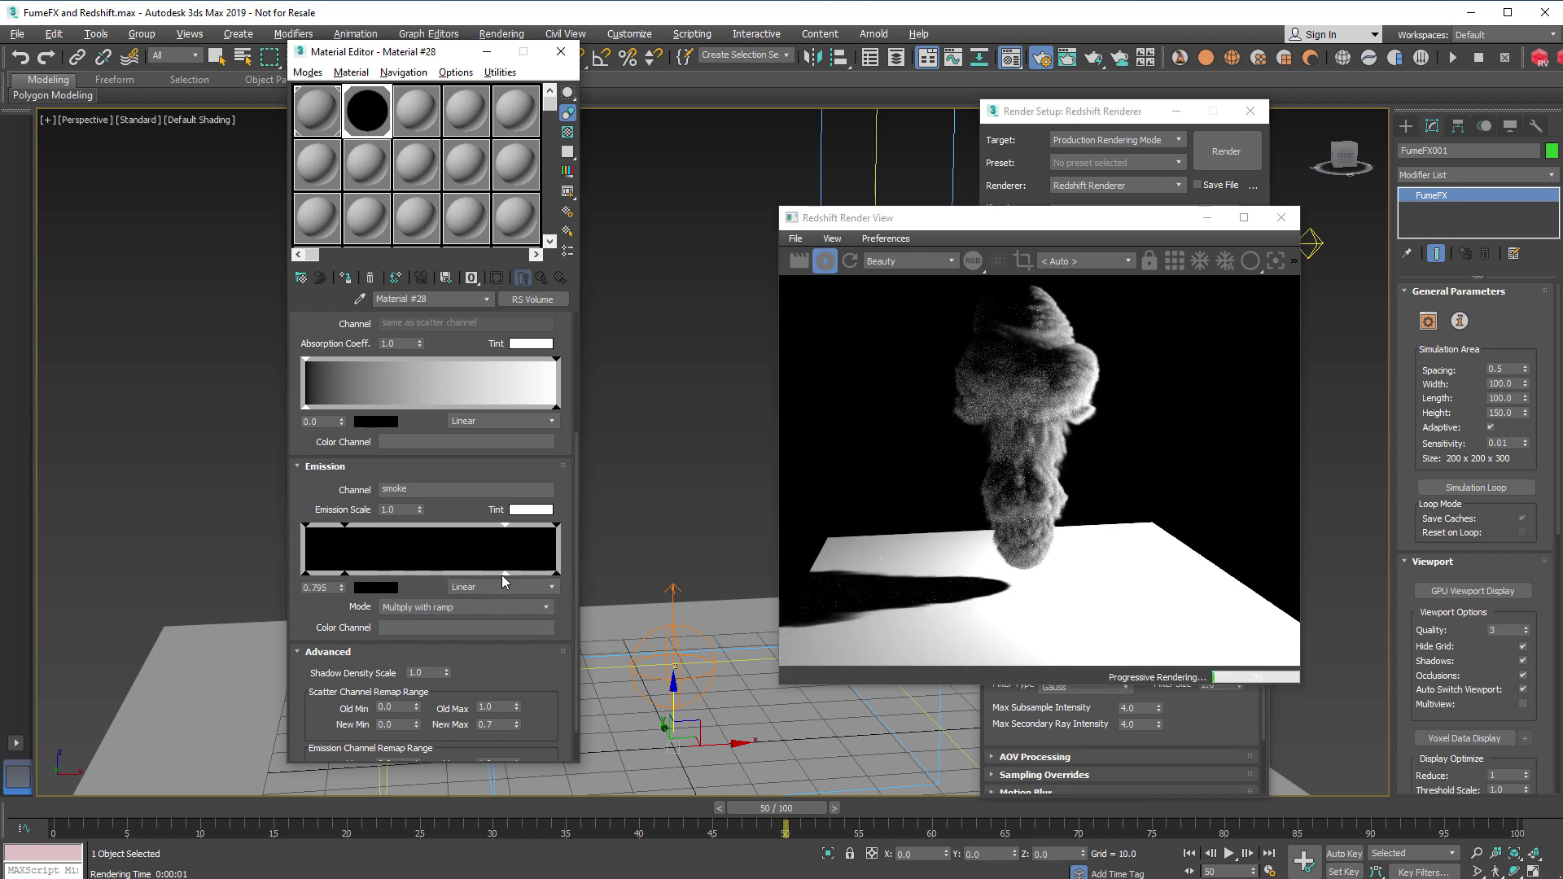
left_click_drag(510, 574, 502, 575)
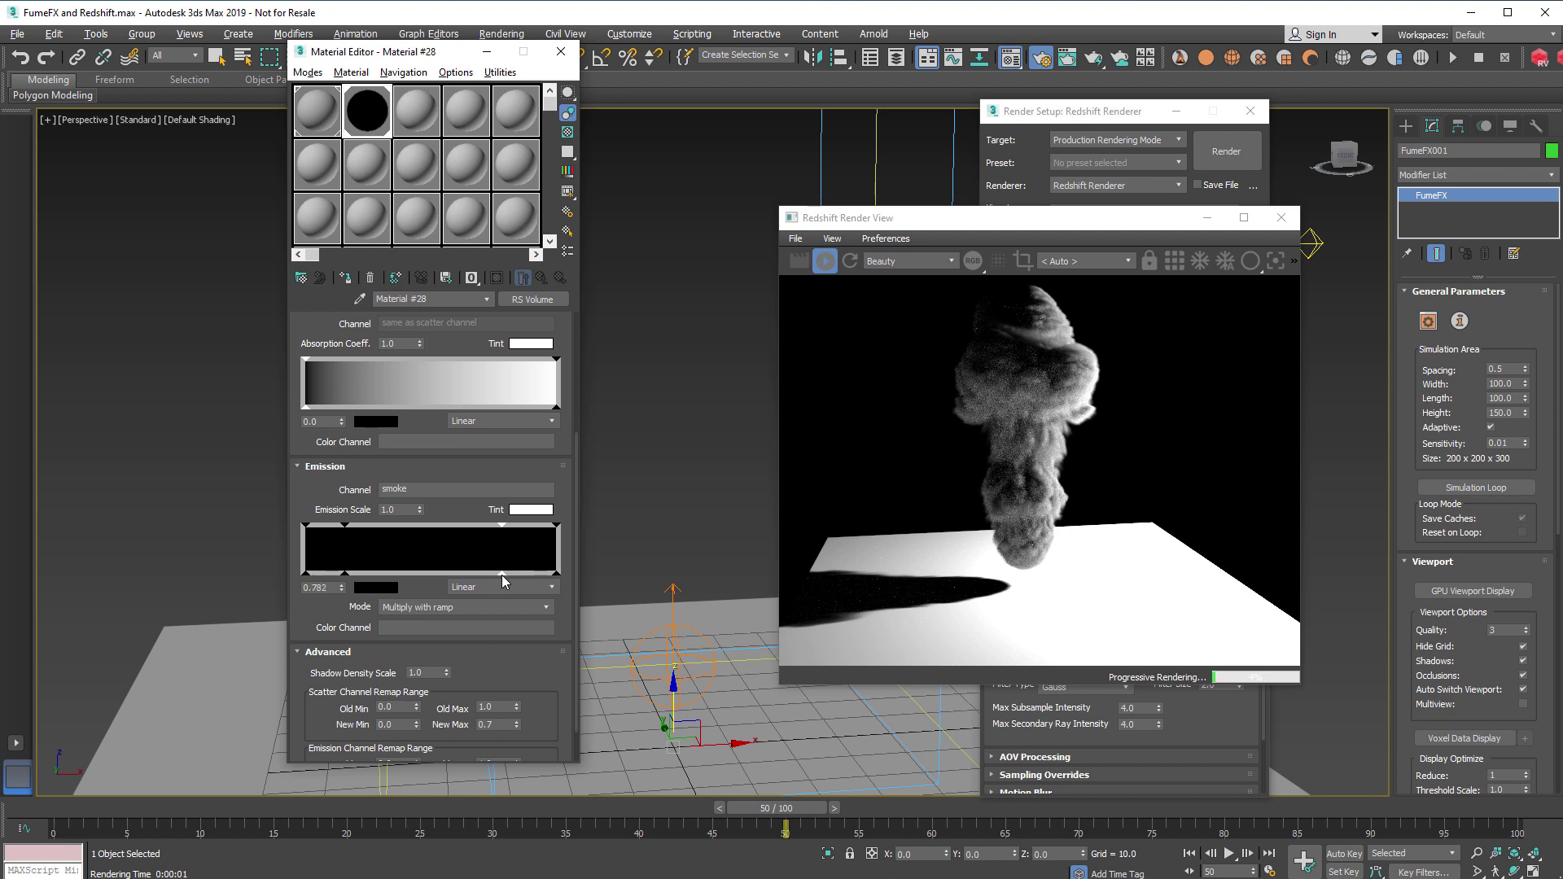
right_click(389, 569)
left_click(434, 571)
right_click(434, 566)
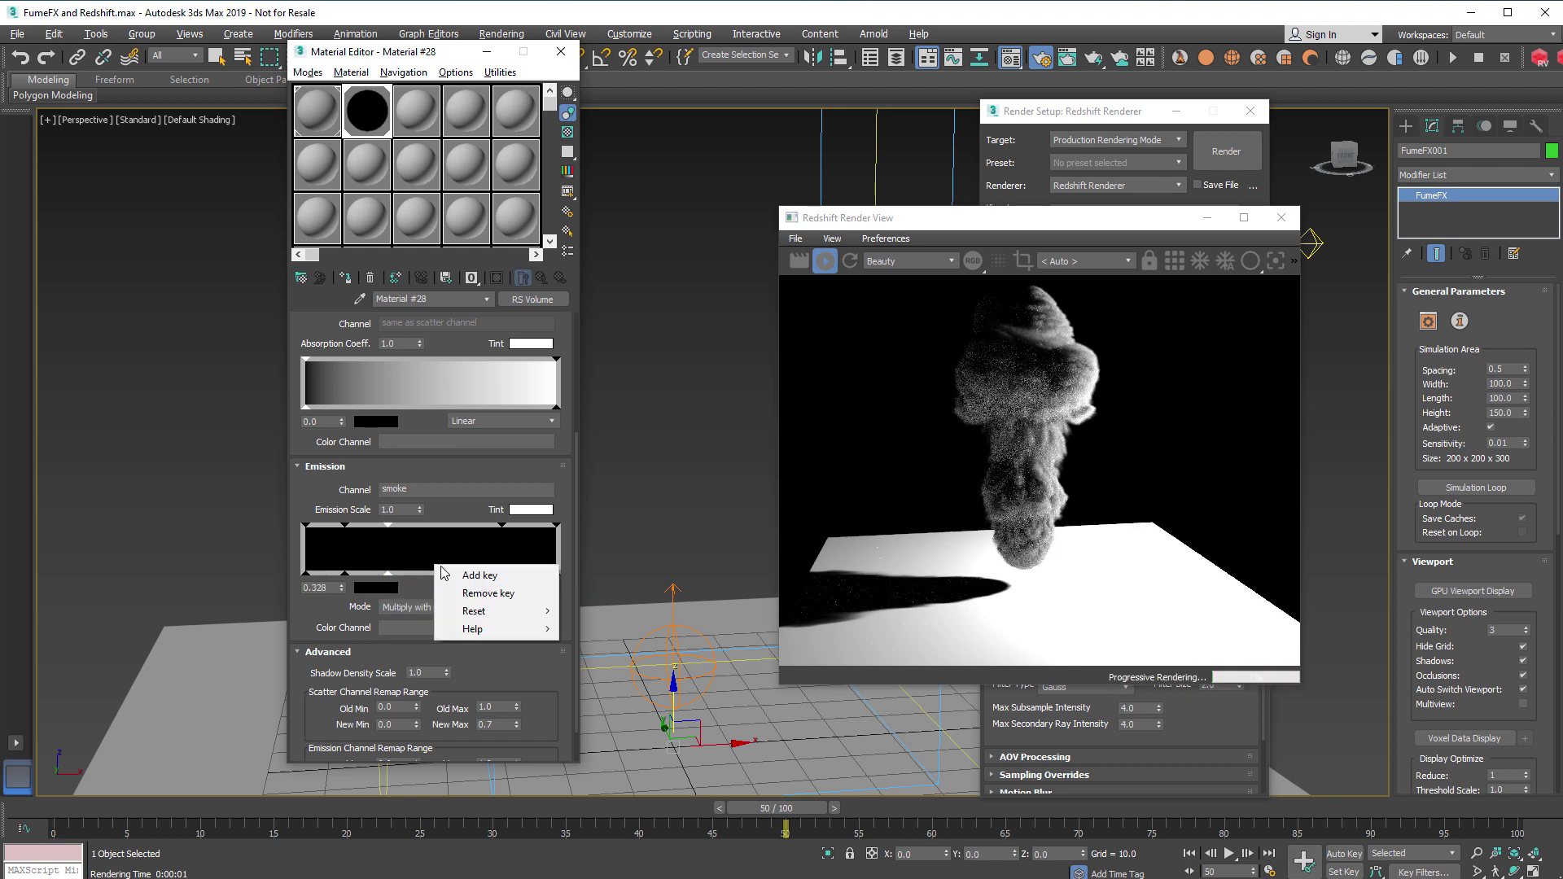
left_click(479, 575)
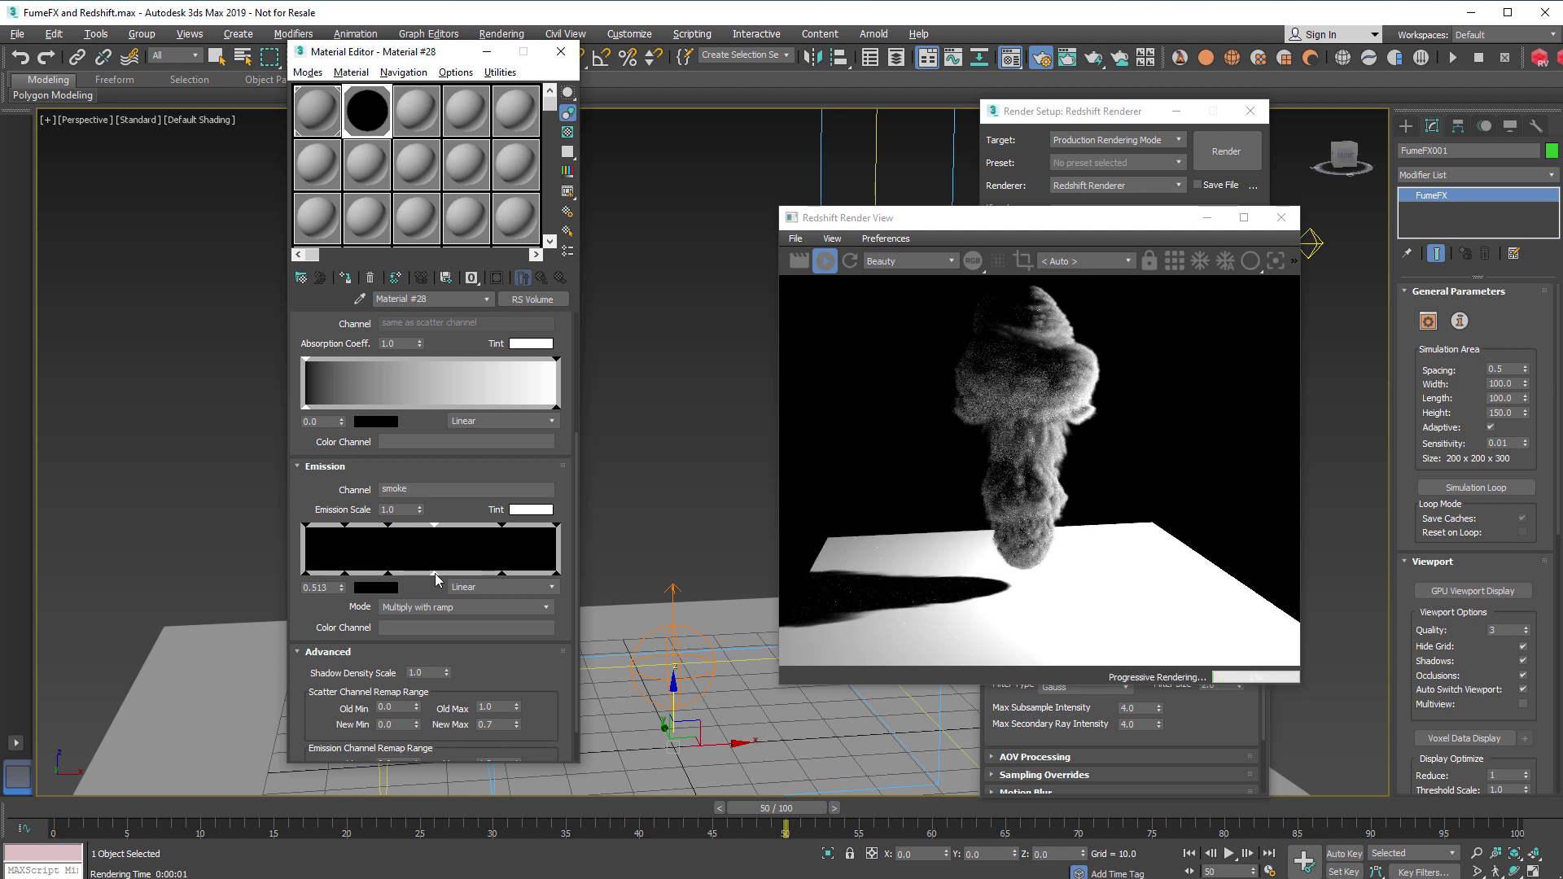
- Colour the 0.513 ramp point a bright saturated orange
left_click(391, 588)
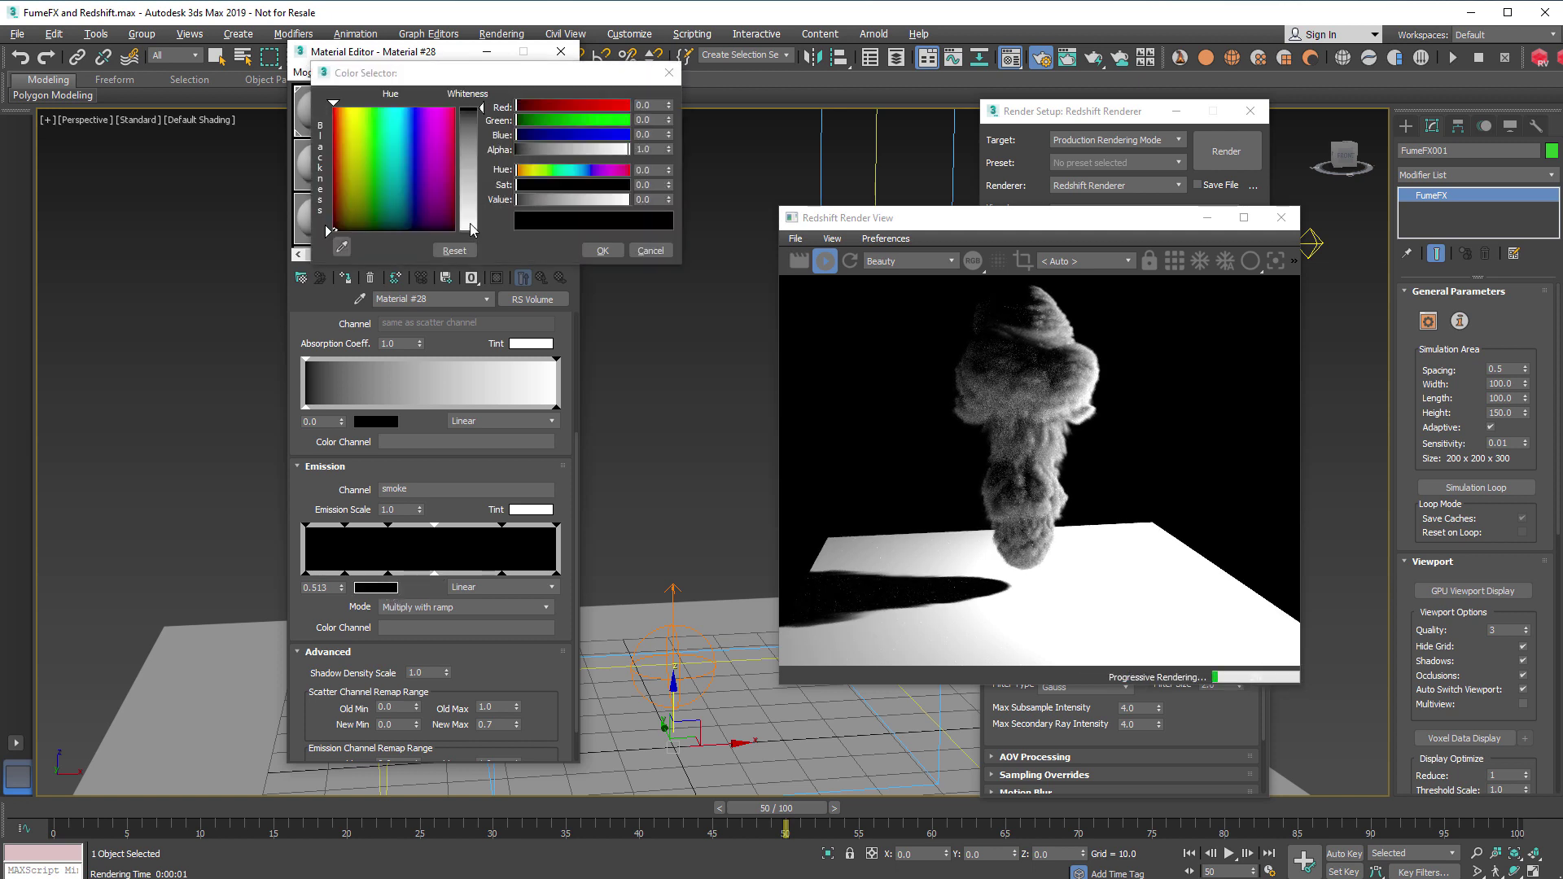
left_click_drag(599, 186, 616, 200)
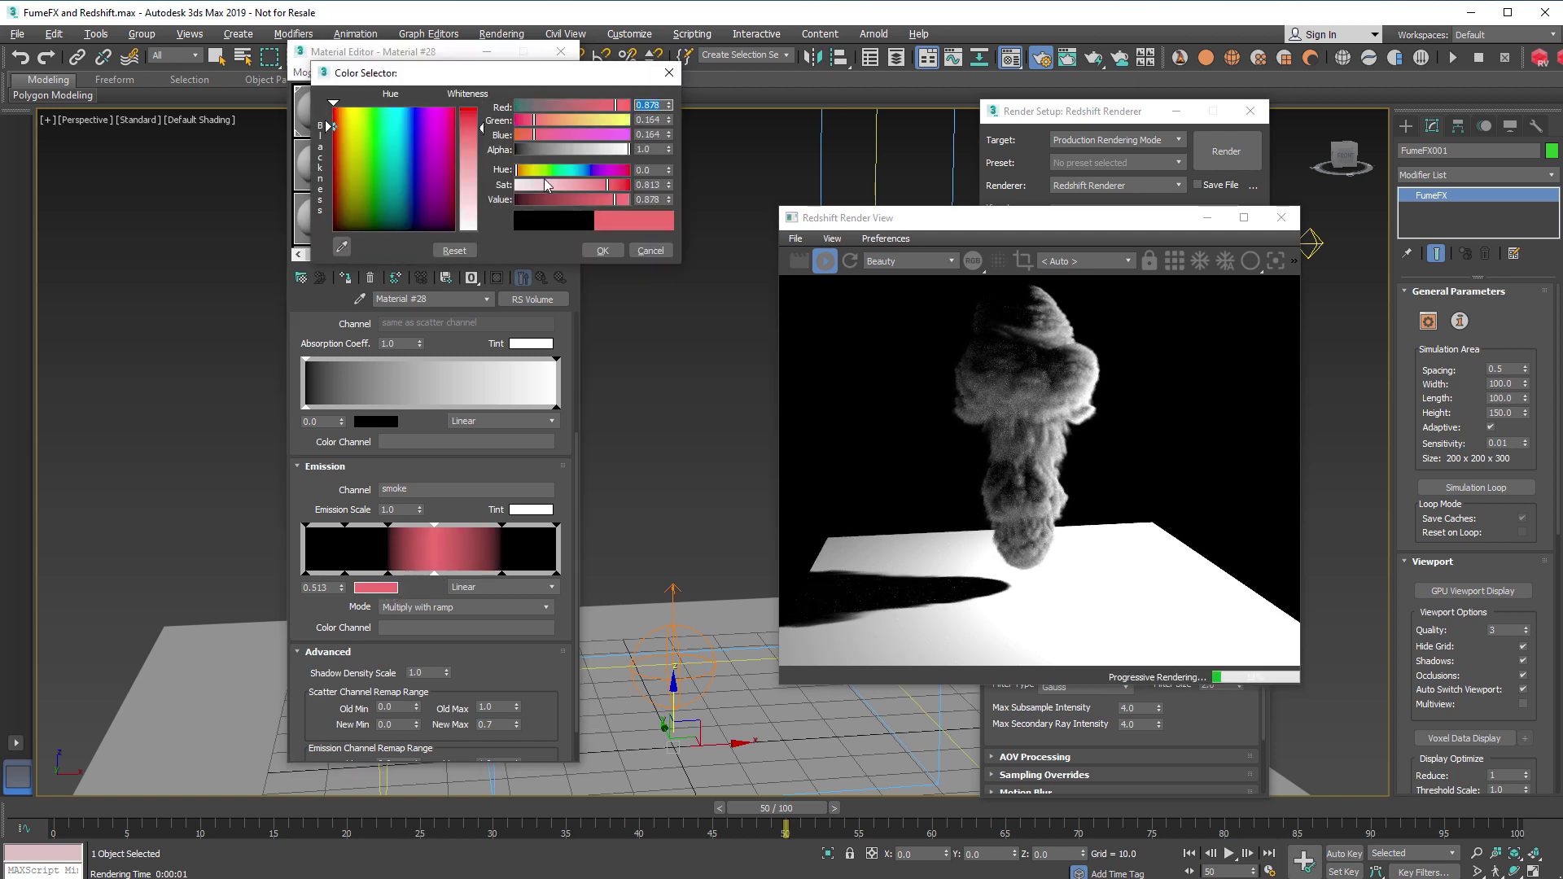
left_click_drag(517, 169, 521, 169)
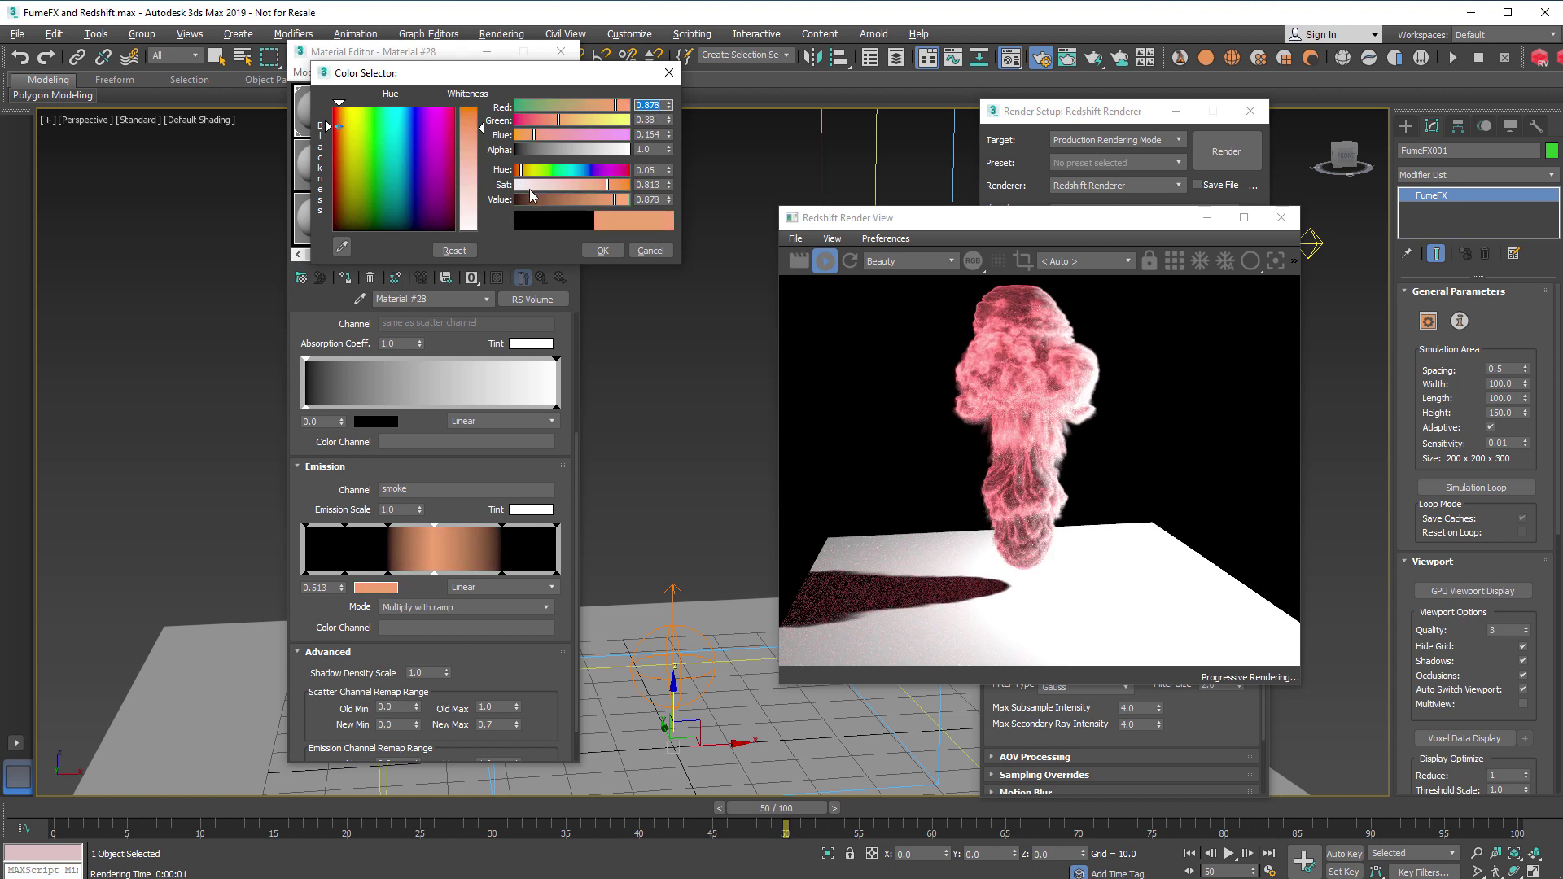
left_click_drag(616, 199, 612, 185)
left_click_drag(520, 171, 519, 172)
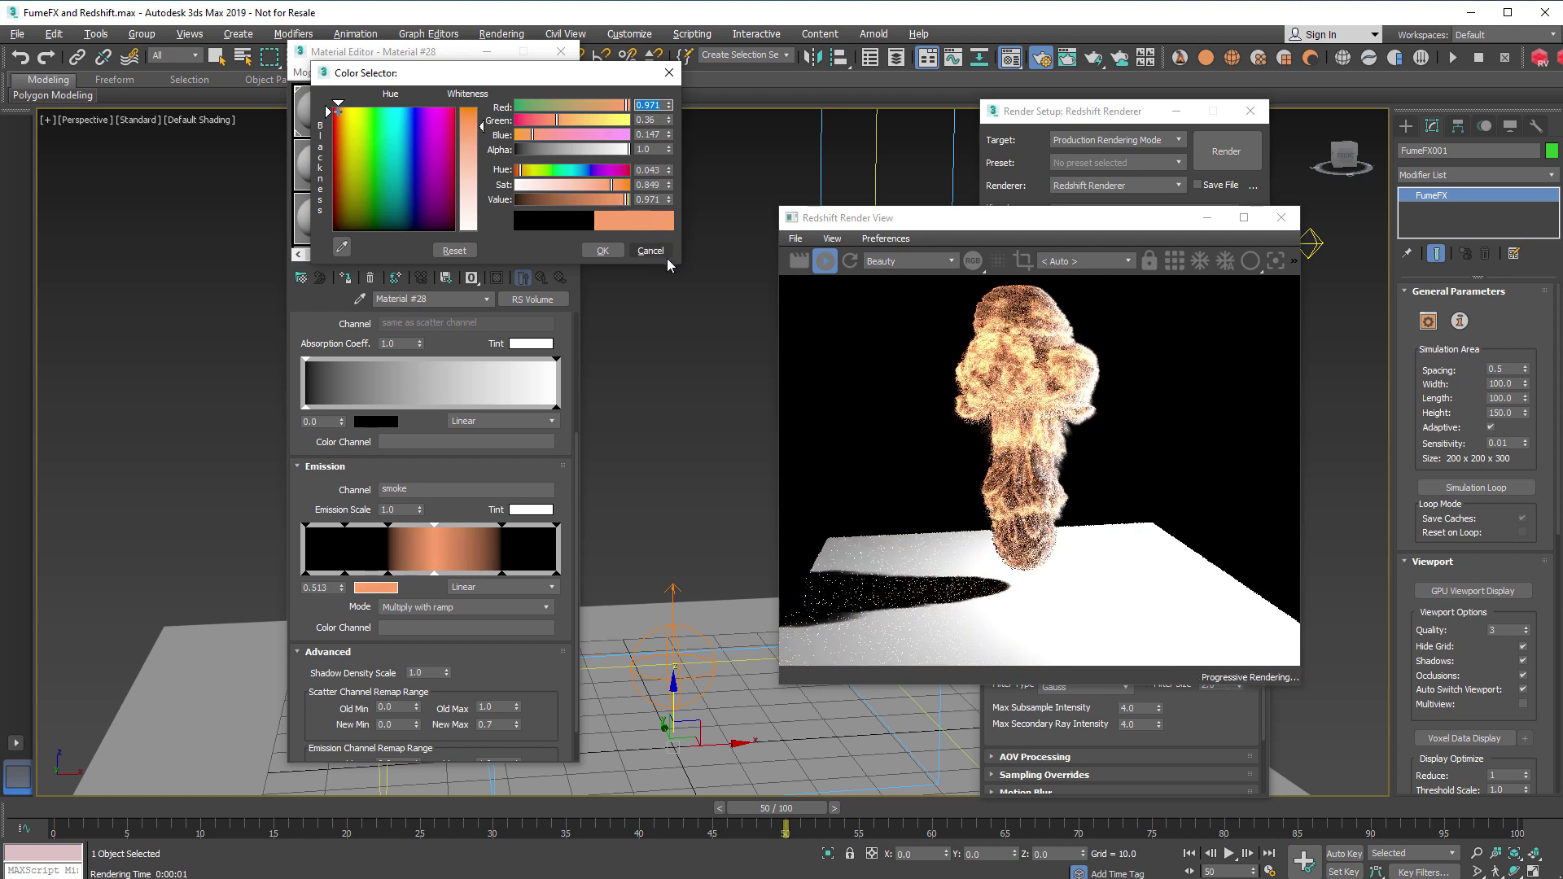
left_click(602, 250)
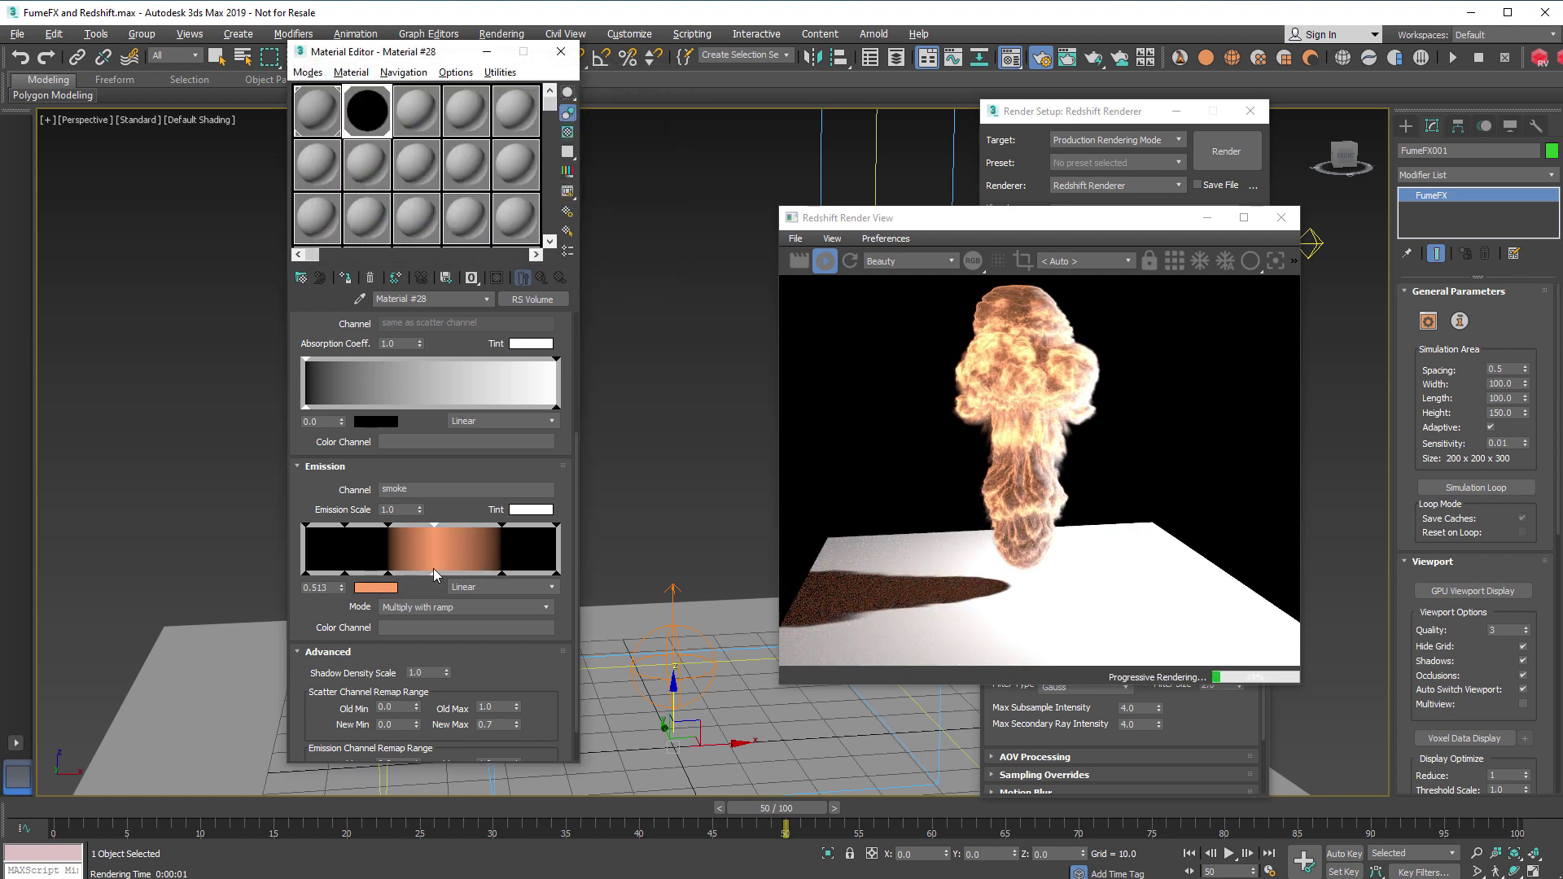
- Colour the 0.328 ramp point pinkish-orange
left_click(388, 573)
left_click(388, 587)
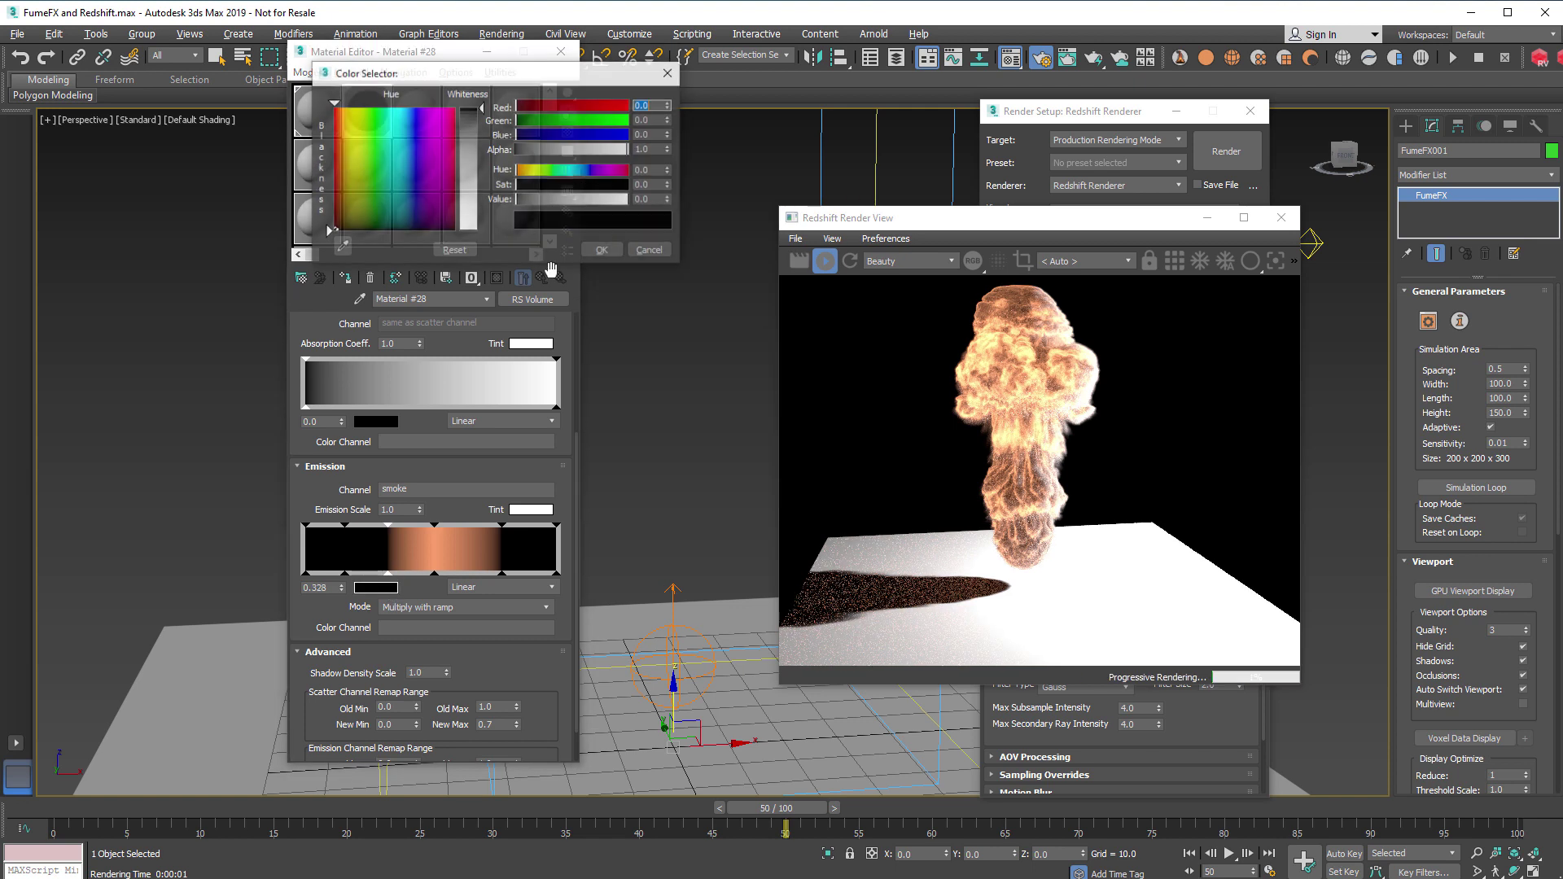
left_click_drag(560, 199, 597, 185)
left_click(523, 171)
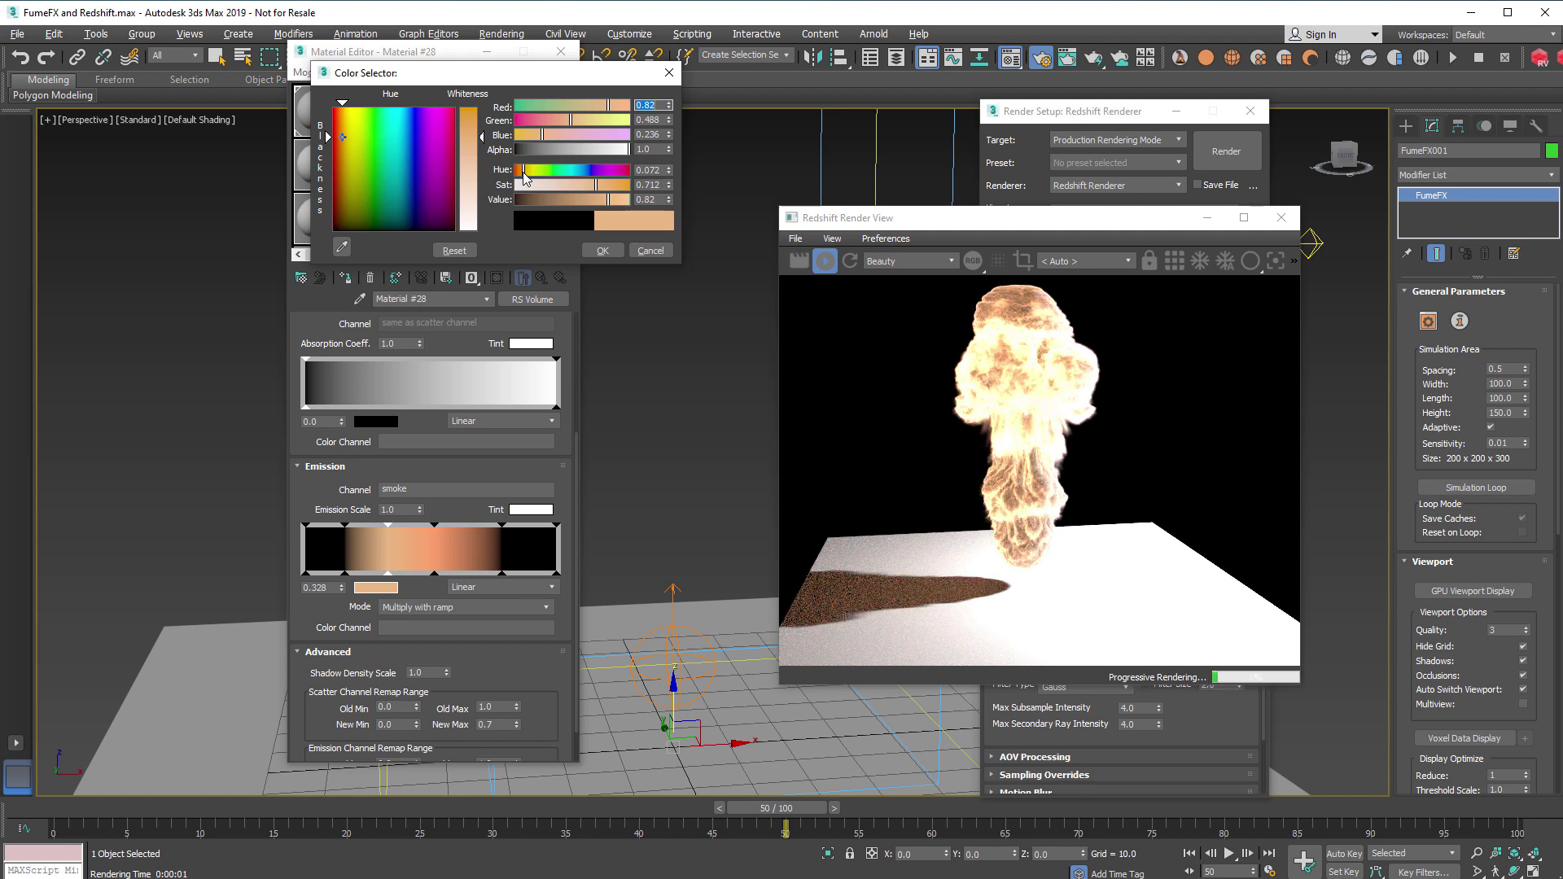
left_click_drag(524, 172, 520, 172)
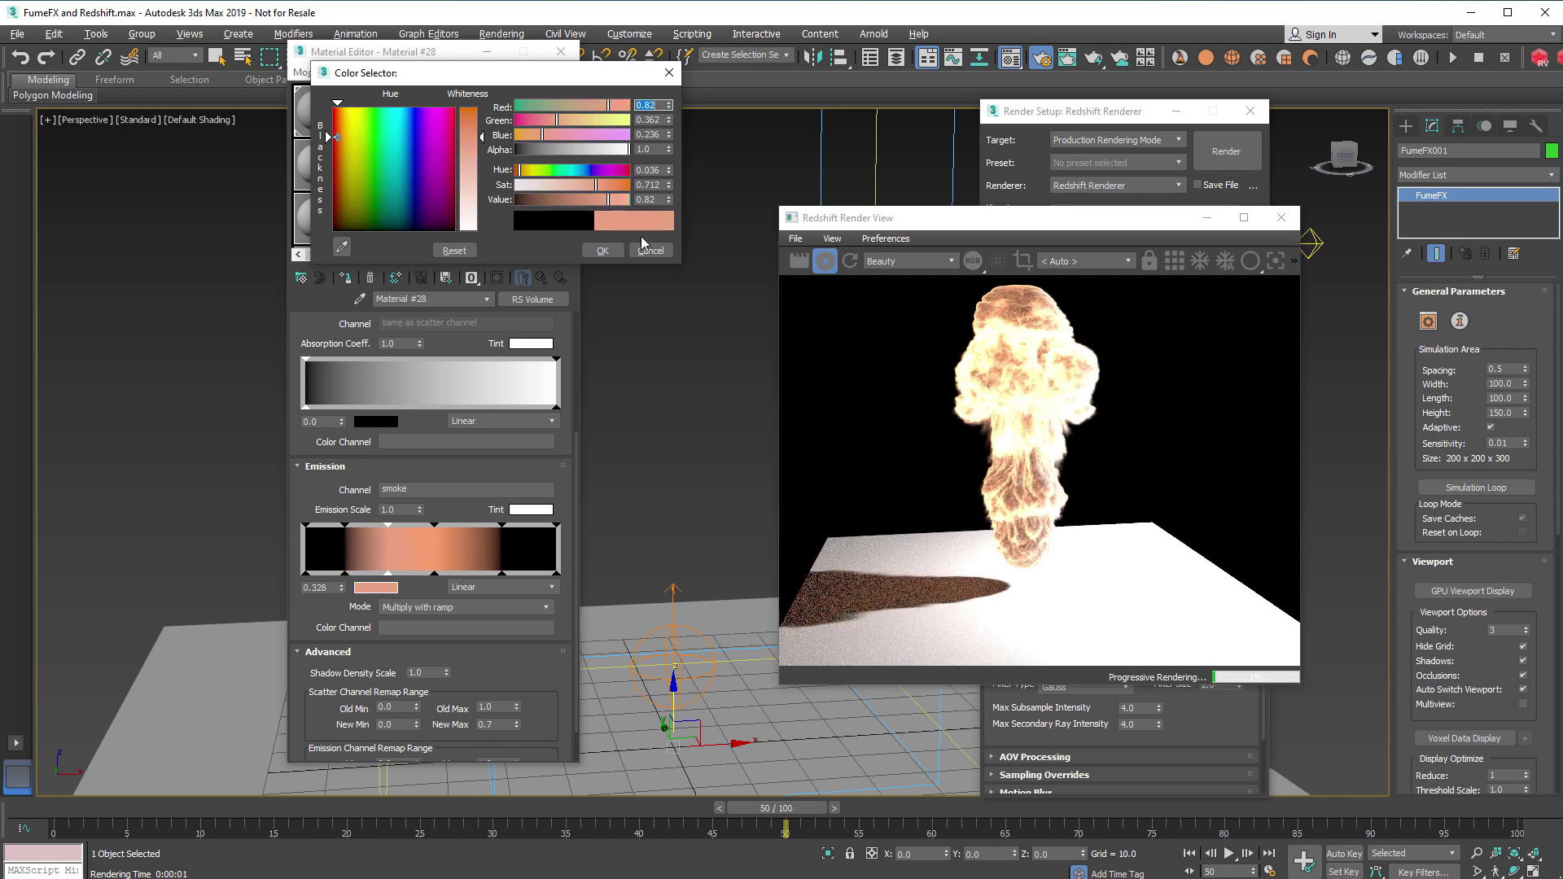
left_click(603, 250)
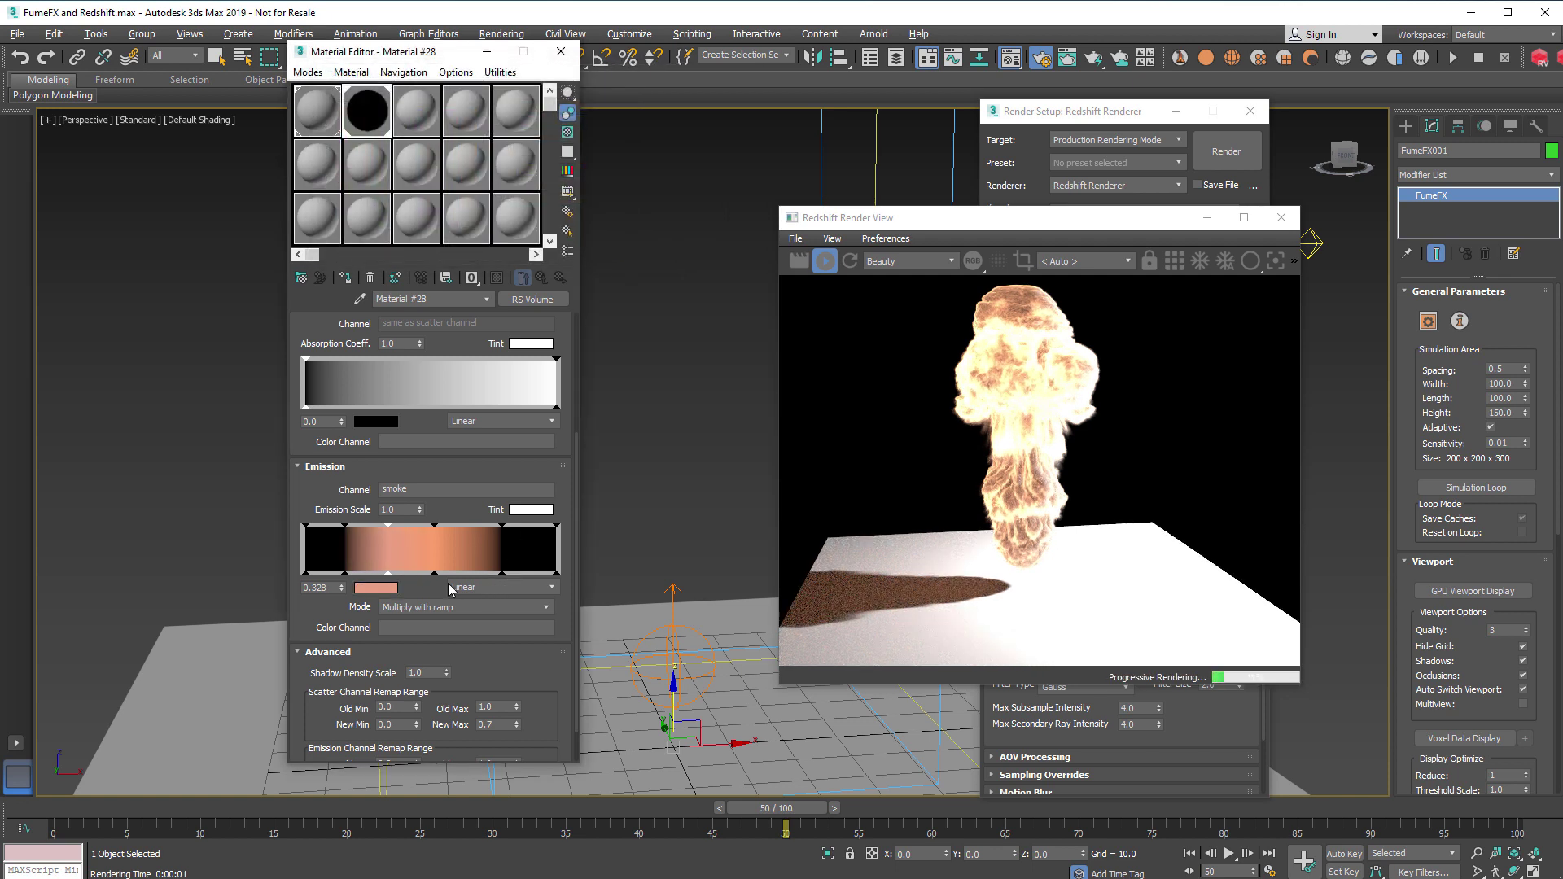
- Shift the middle ramp point to about 0.588 and switch off RsPhysicalLight001
left_click_drag(439, 575, 443, 575)
left_click(1315, 243)
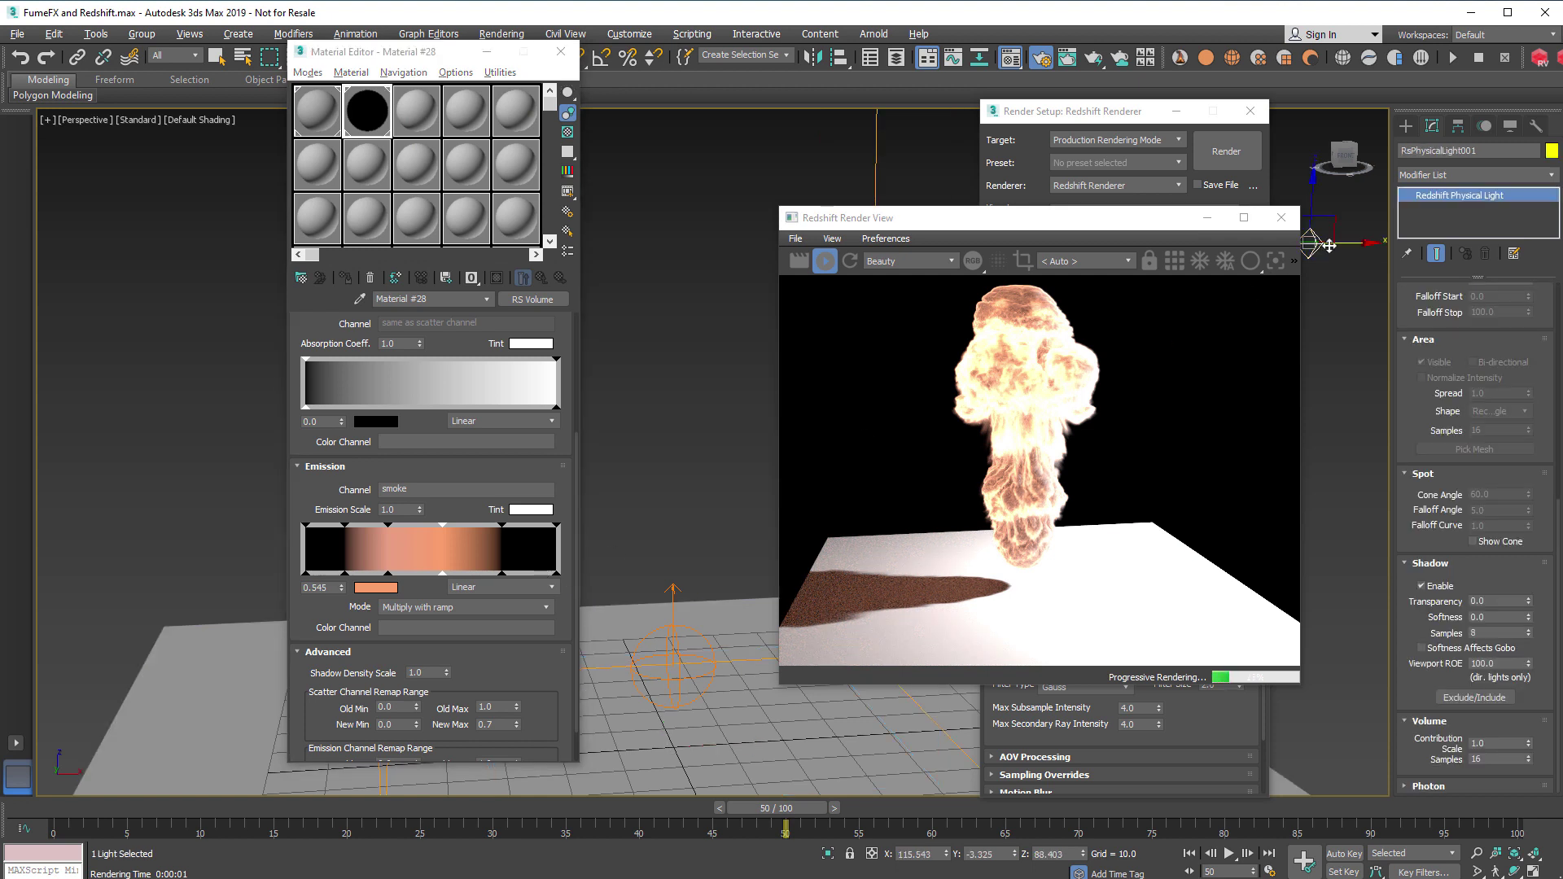
scroll(1415, 368, "up", 5)
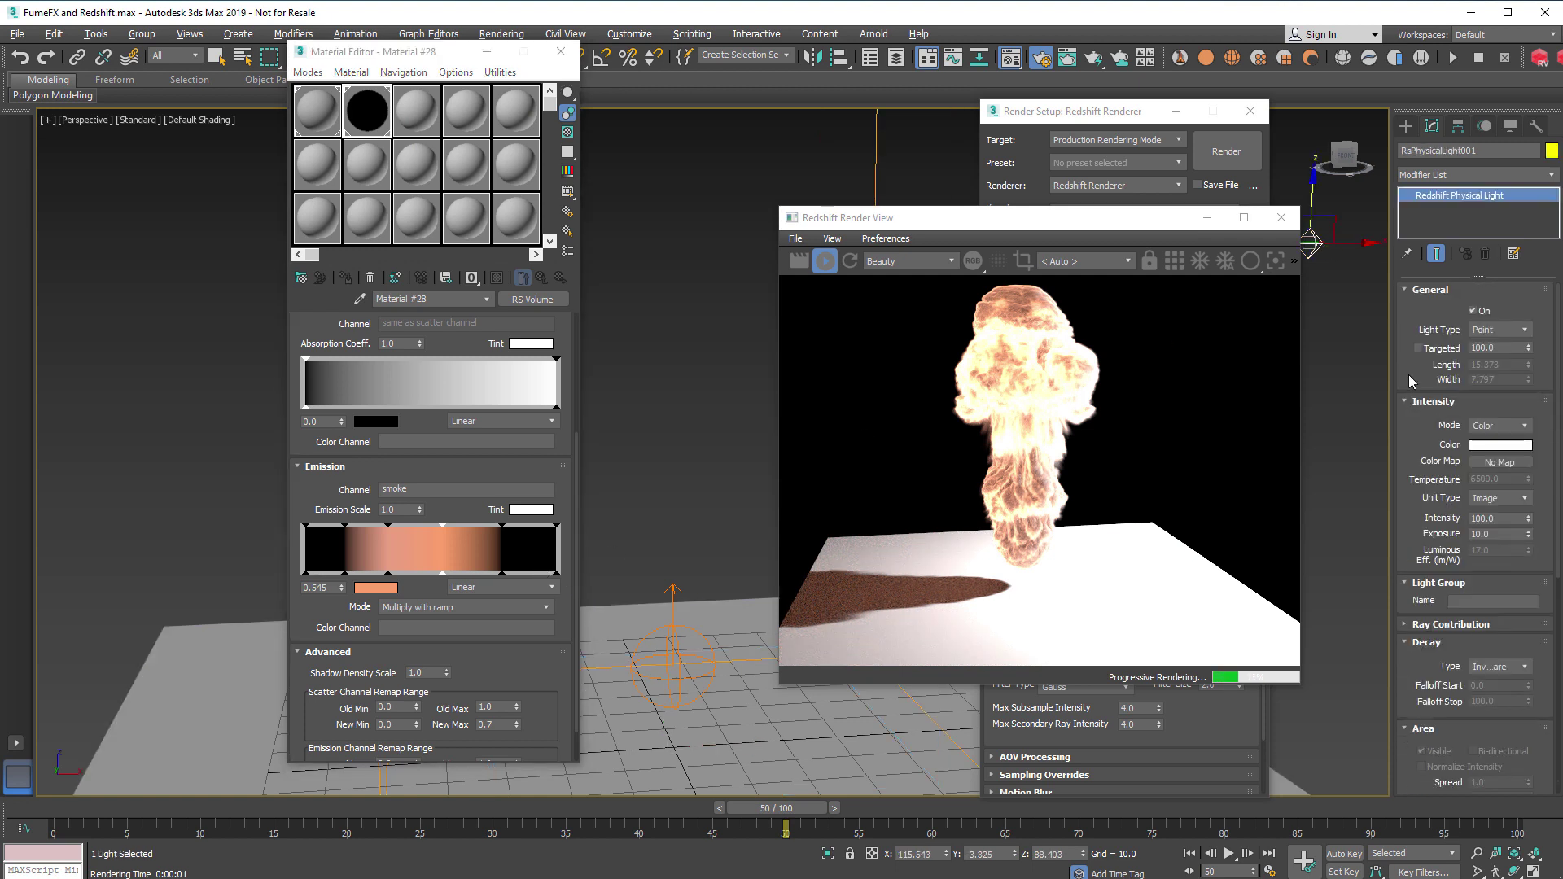
left_click(1475, 311)
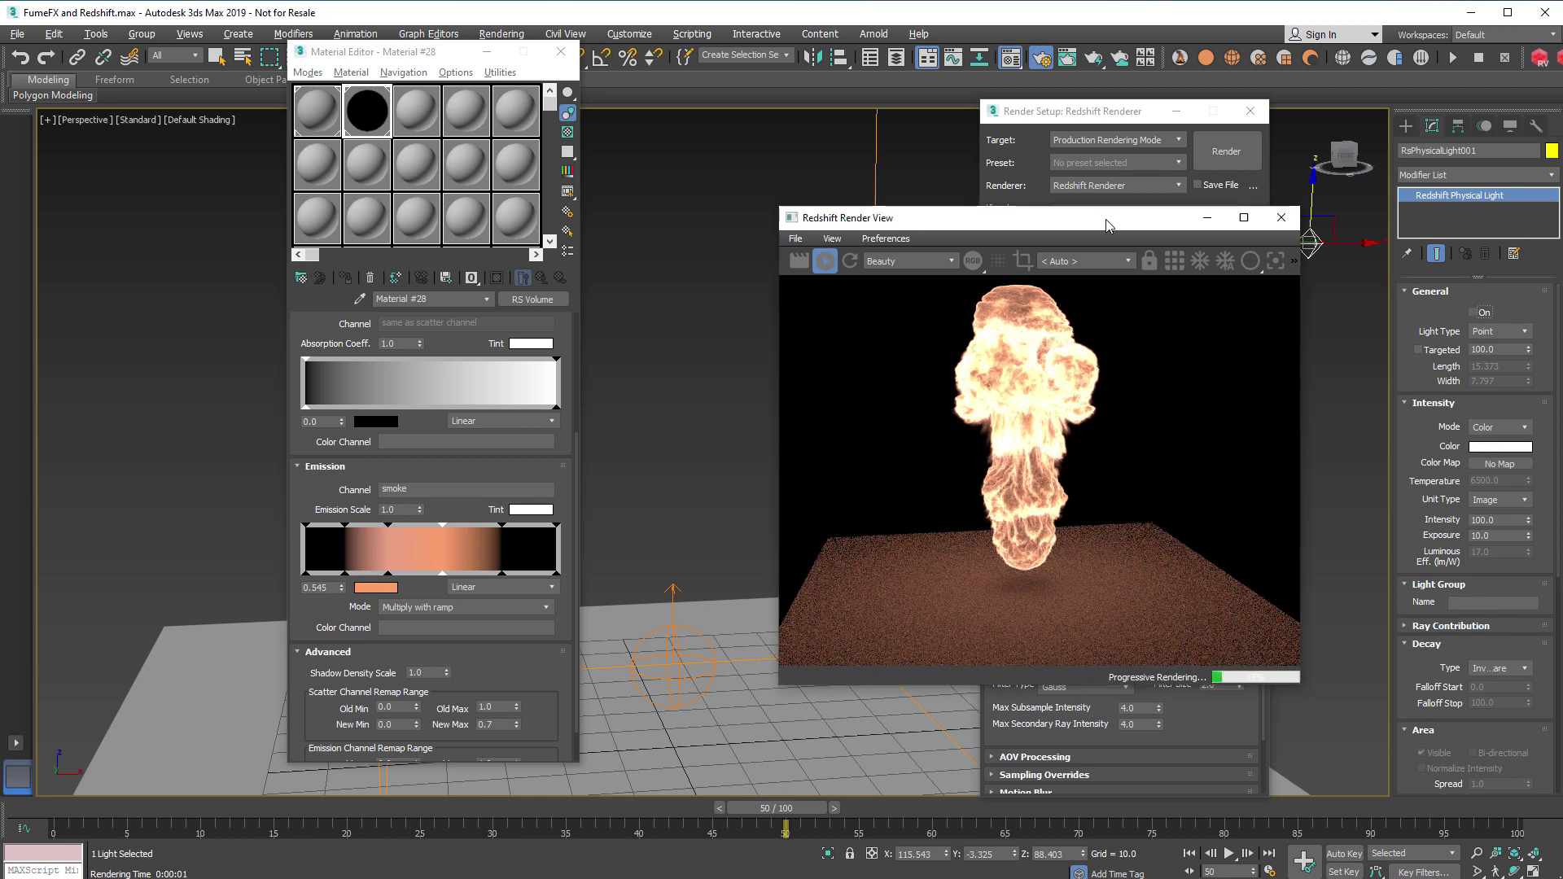
left_click_drag(1108, 220, 1033, 213)
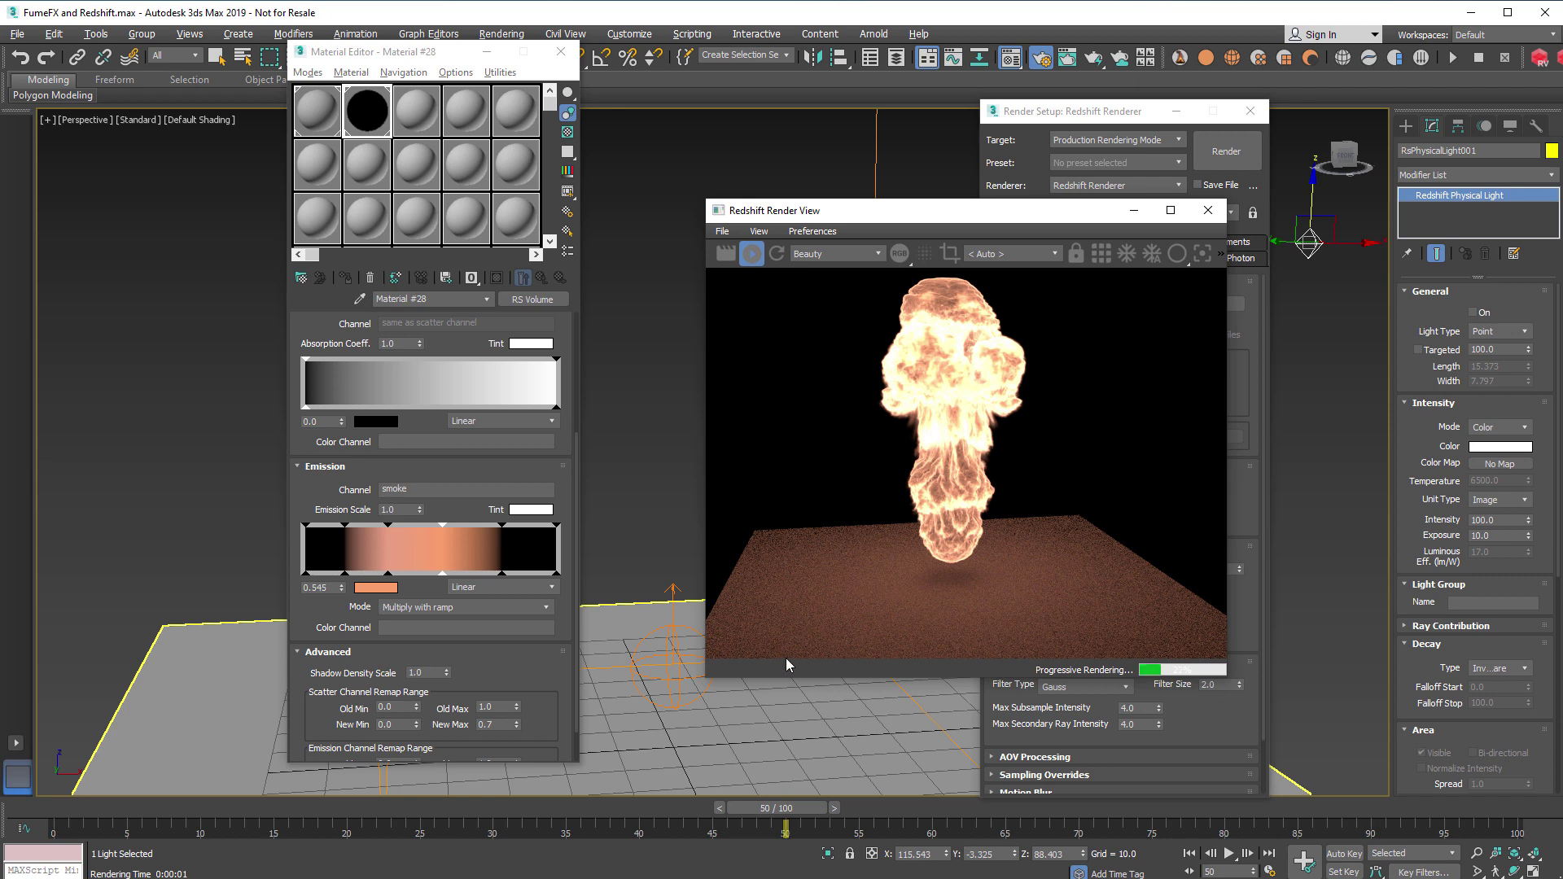
- Test the RS Volume Emission Scale at 2 and then at 5
double_click(403, 509)
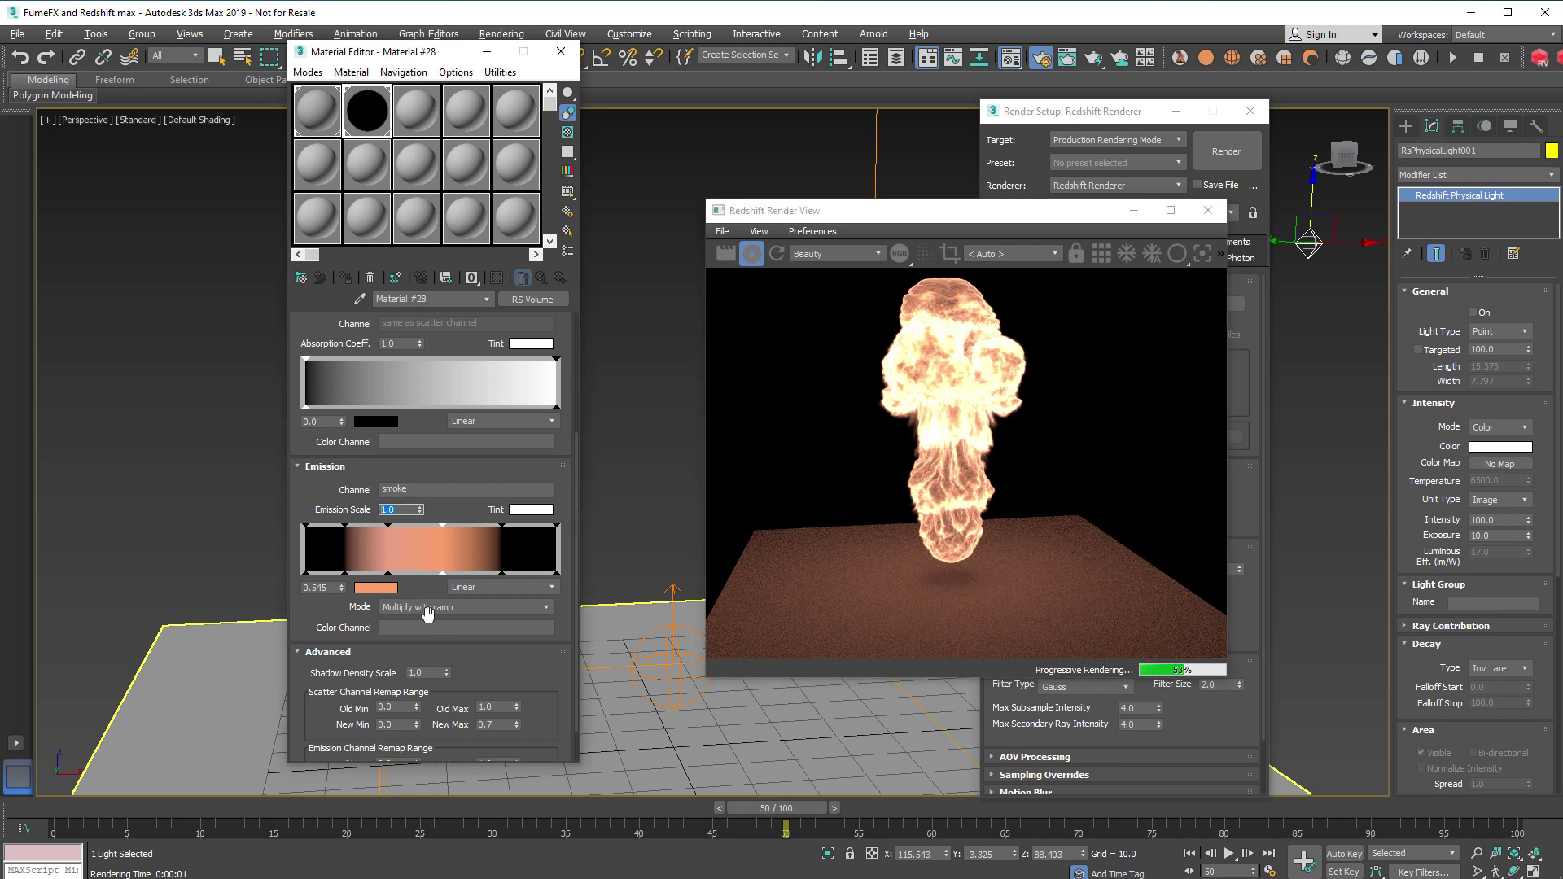
key("Return")
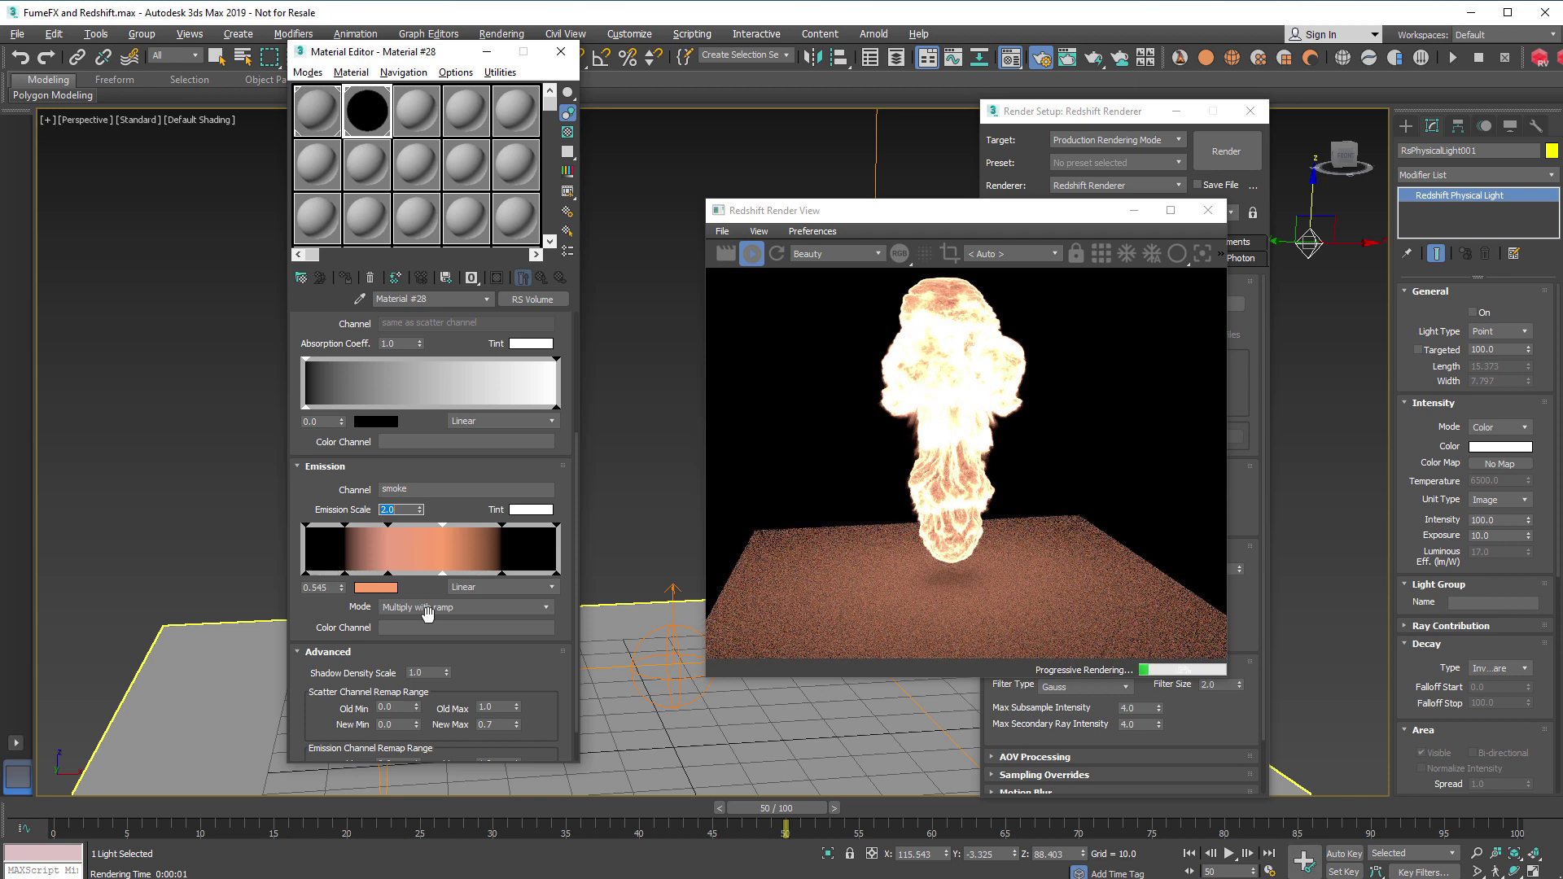
type("5")
key("Return")
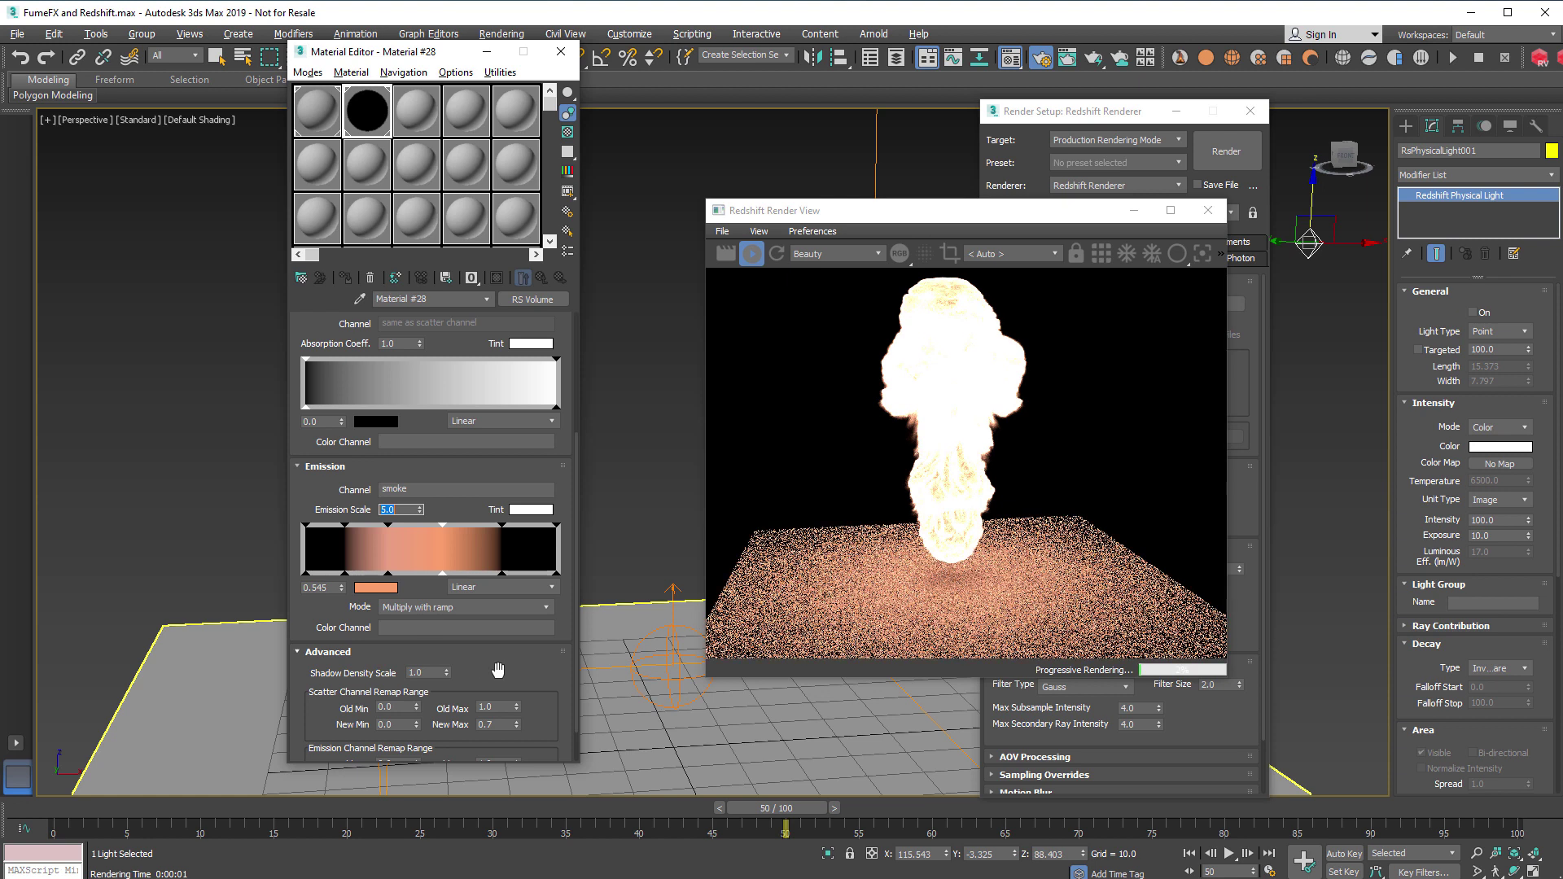
- Set Scatter Channel Remap New Max to 5, then 1000, then 1.0, and reselect Emission Scale
scroll(502, 491, "down", 2)
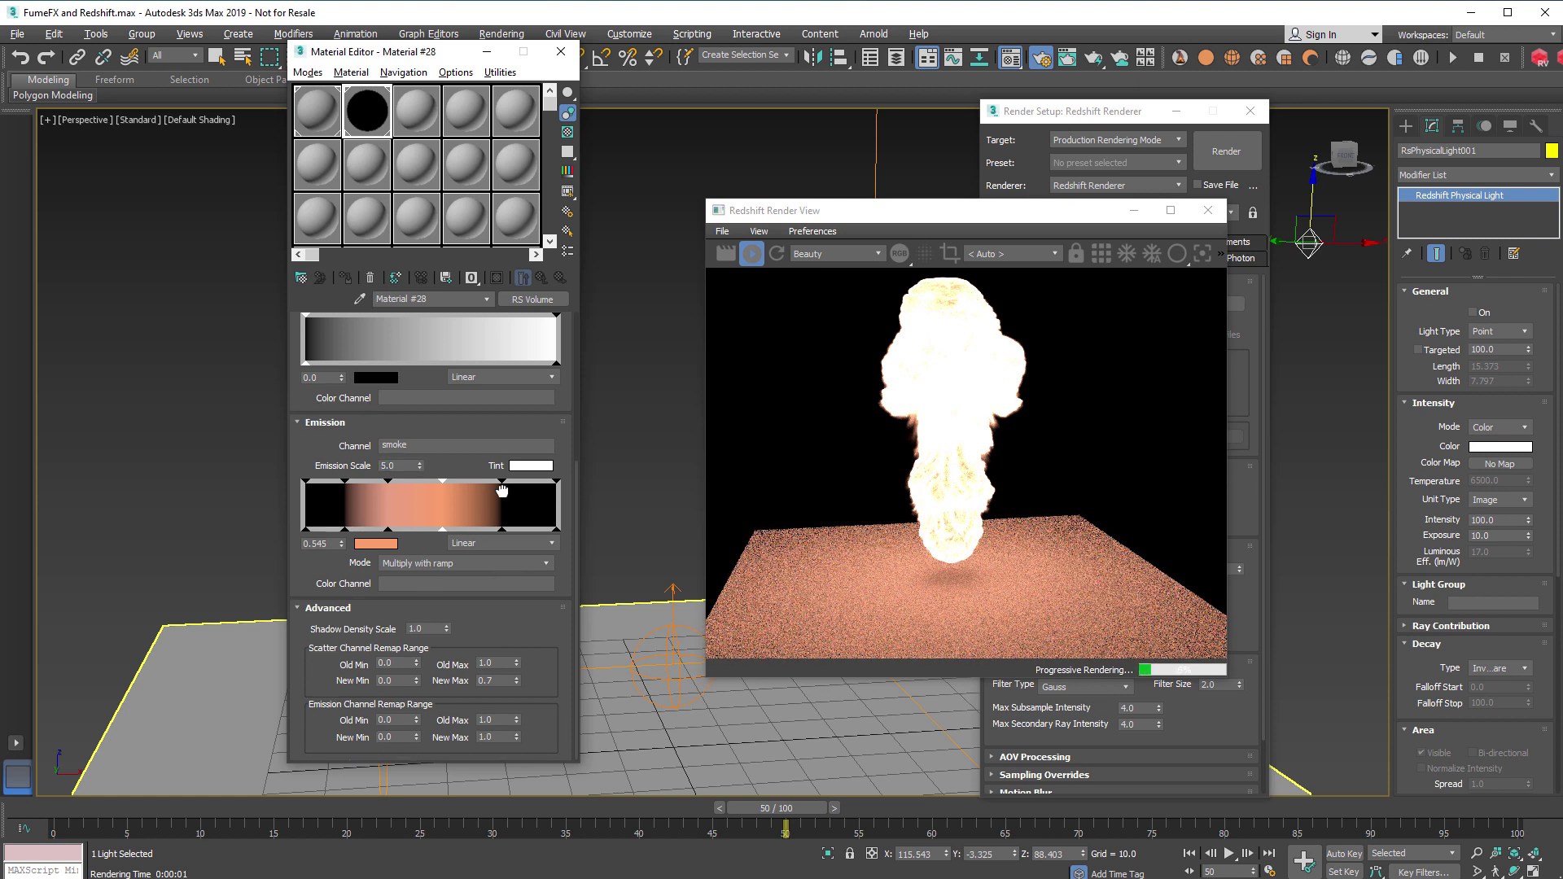
left_click(510, 683)
type("5")
key("Return")
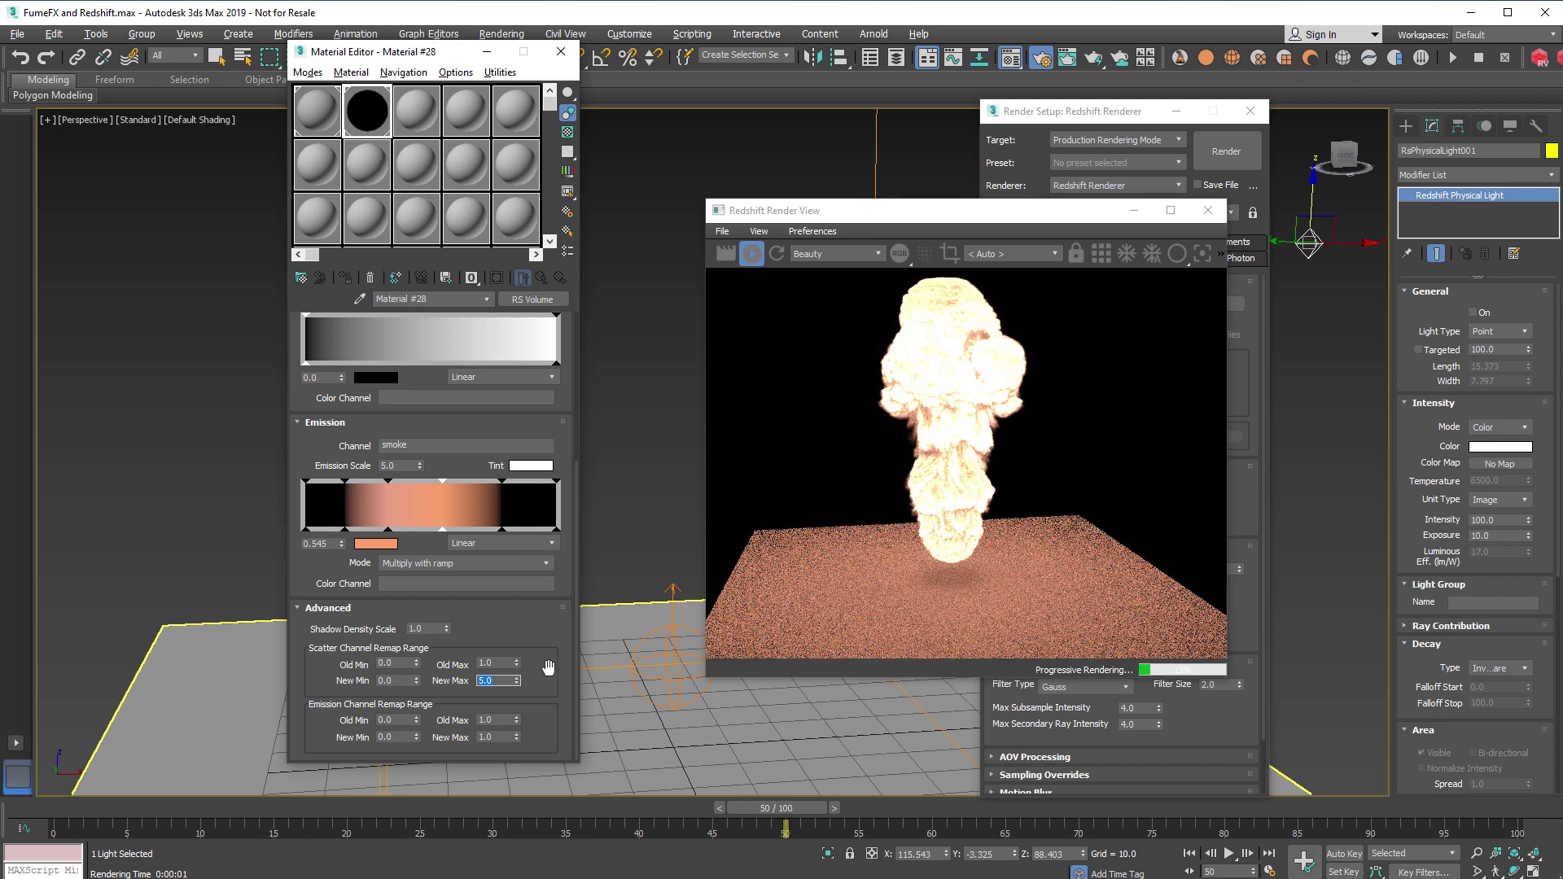
type("1000")
key("Return")
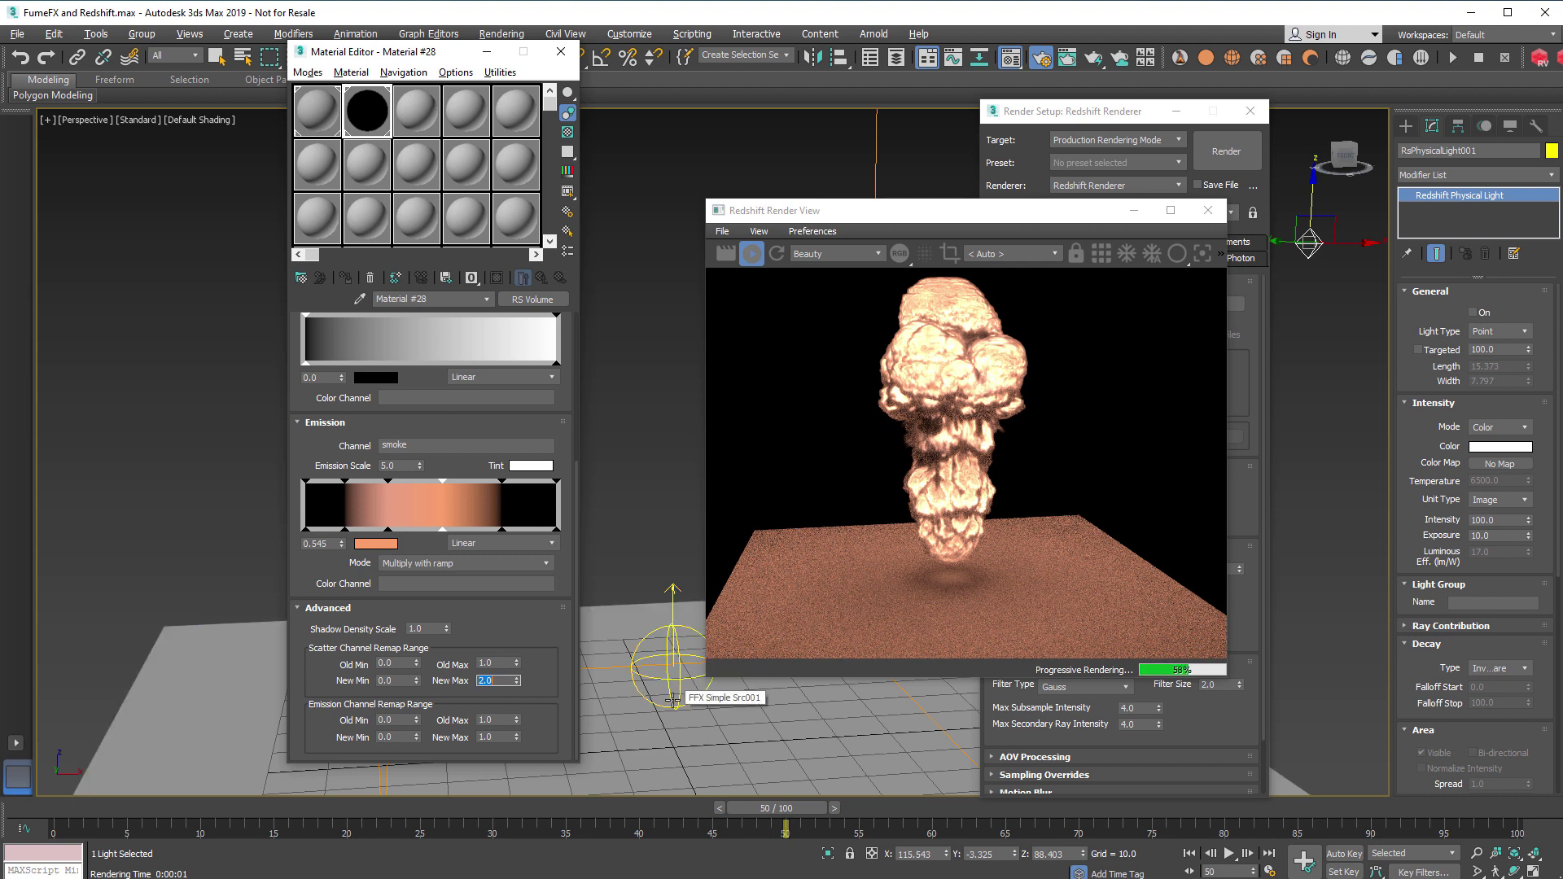
type("1")
key("Return")
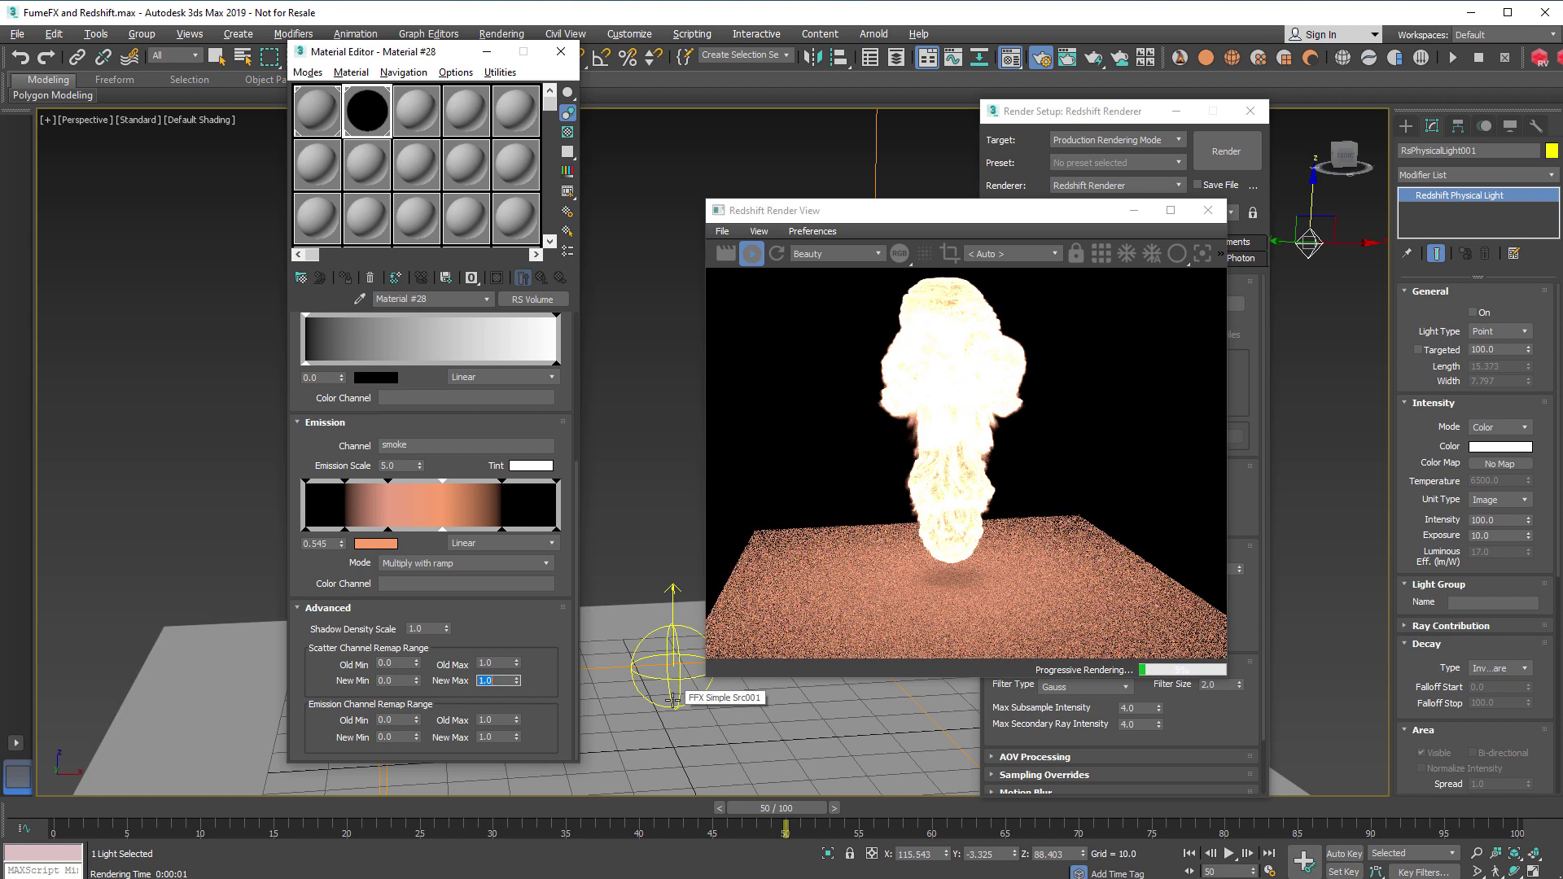
left_click(397, 465)
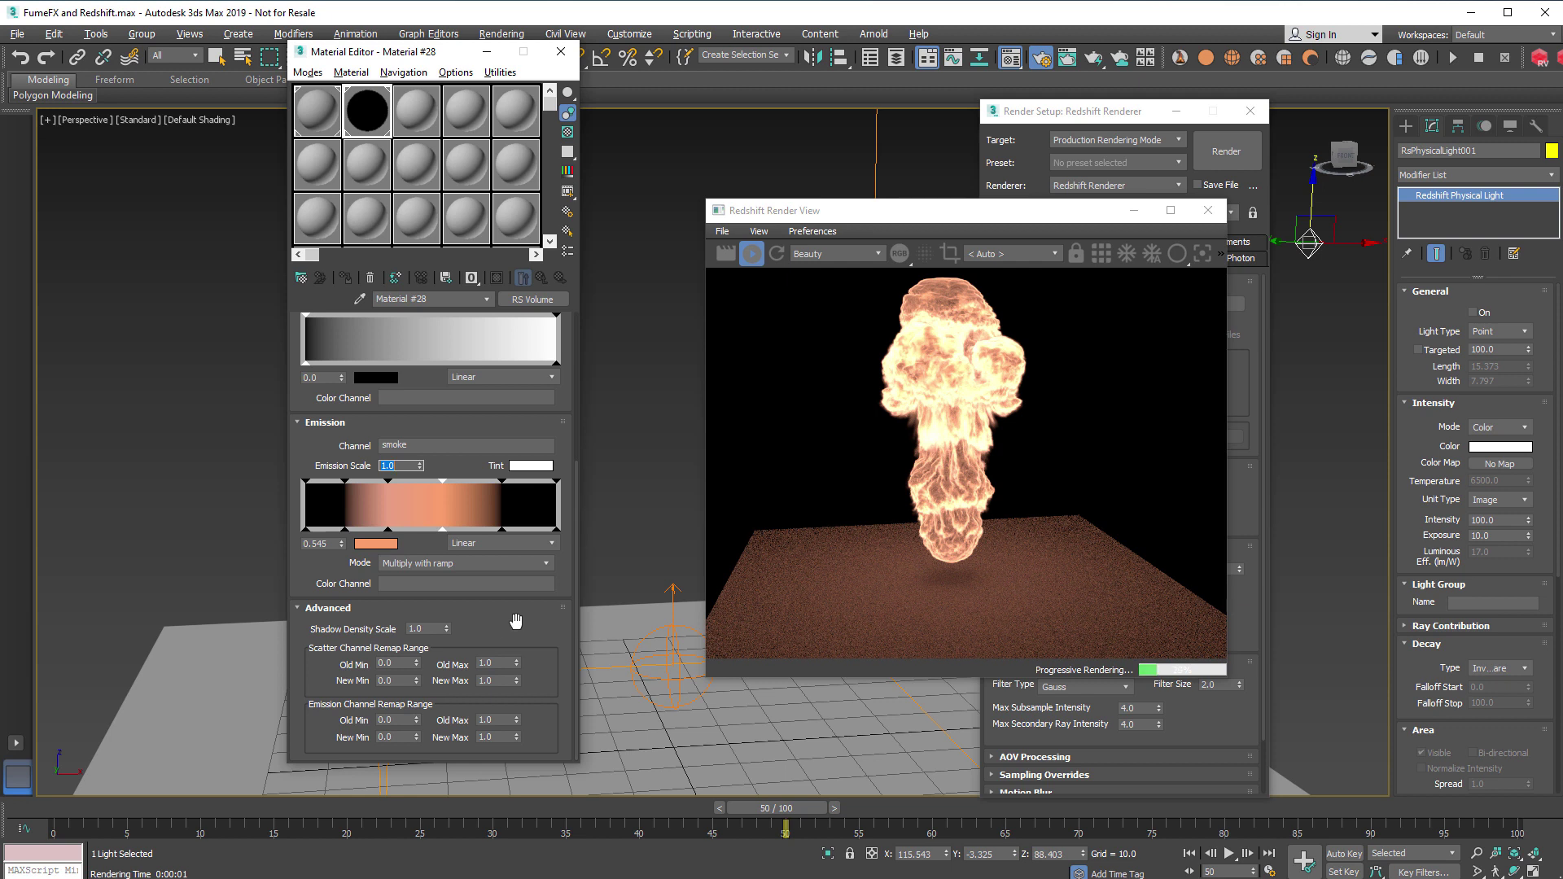
- Reset the Emission colour ramp to its default black-white gradient
scroll(525, 570, "up", 1)
scroll(513, 505, "up", 3)
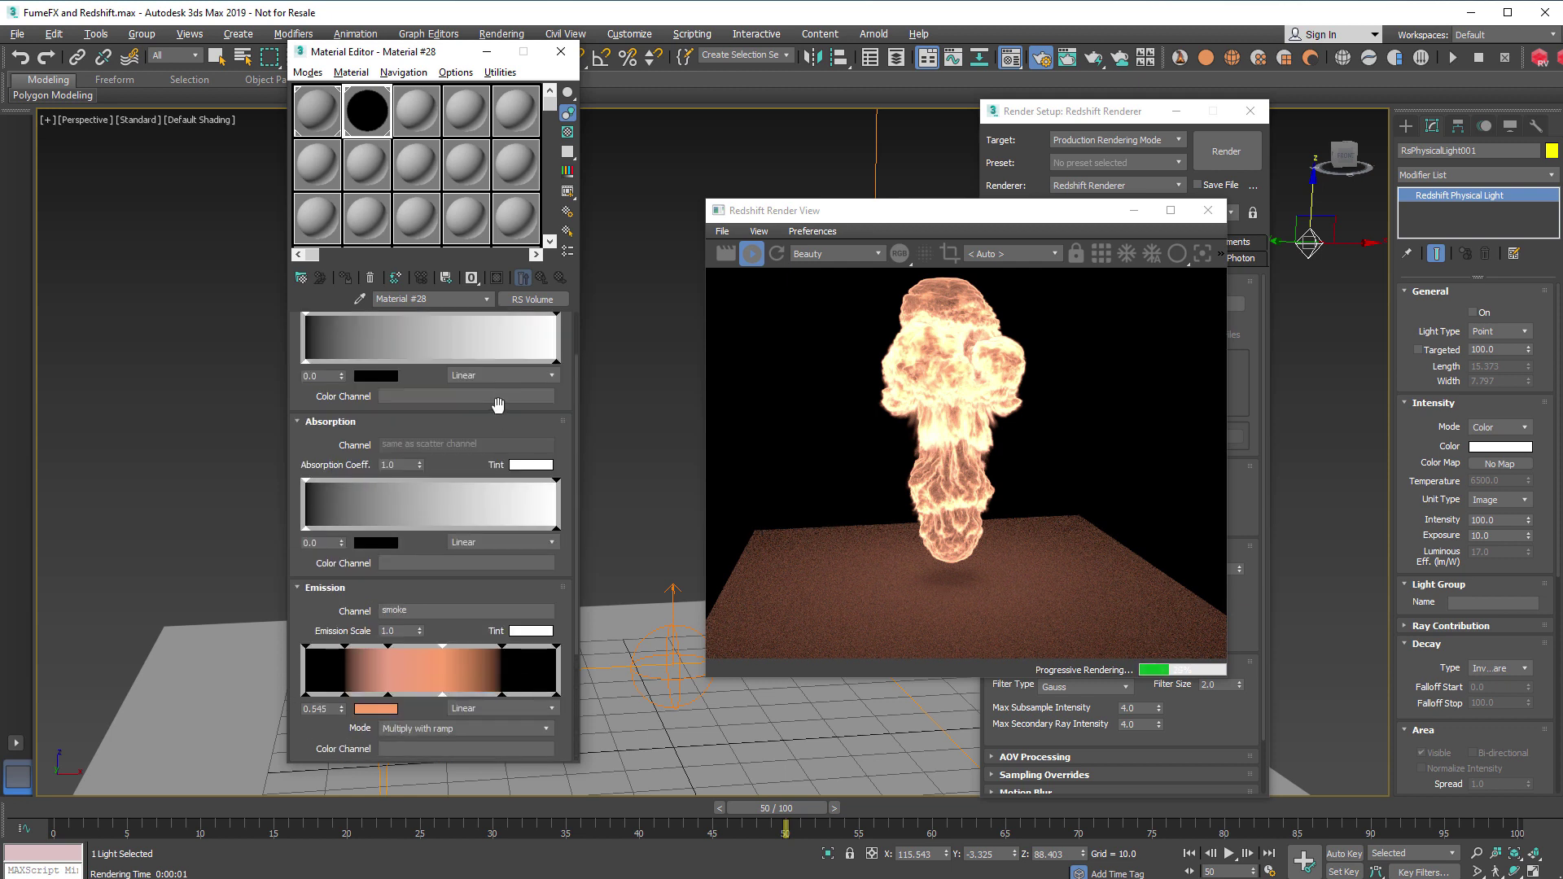
scroll(497, 405, "up", 2)
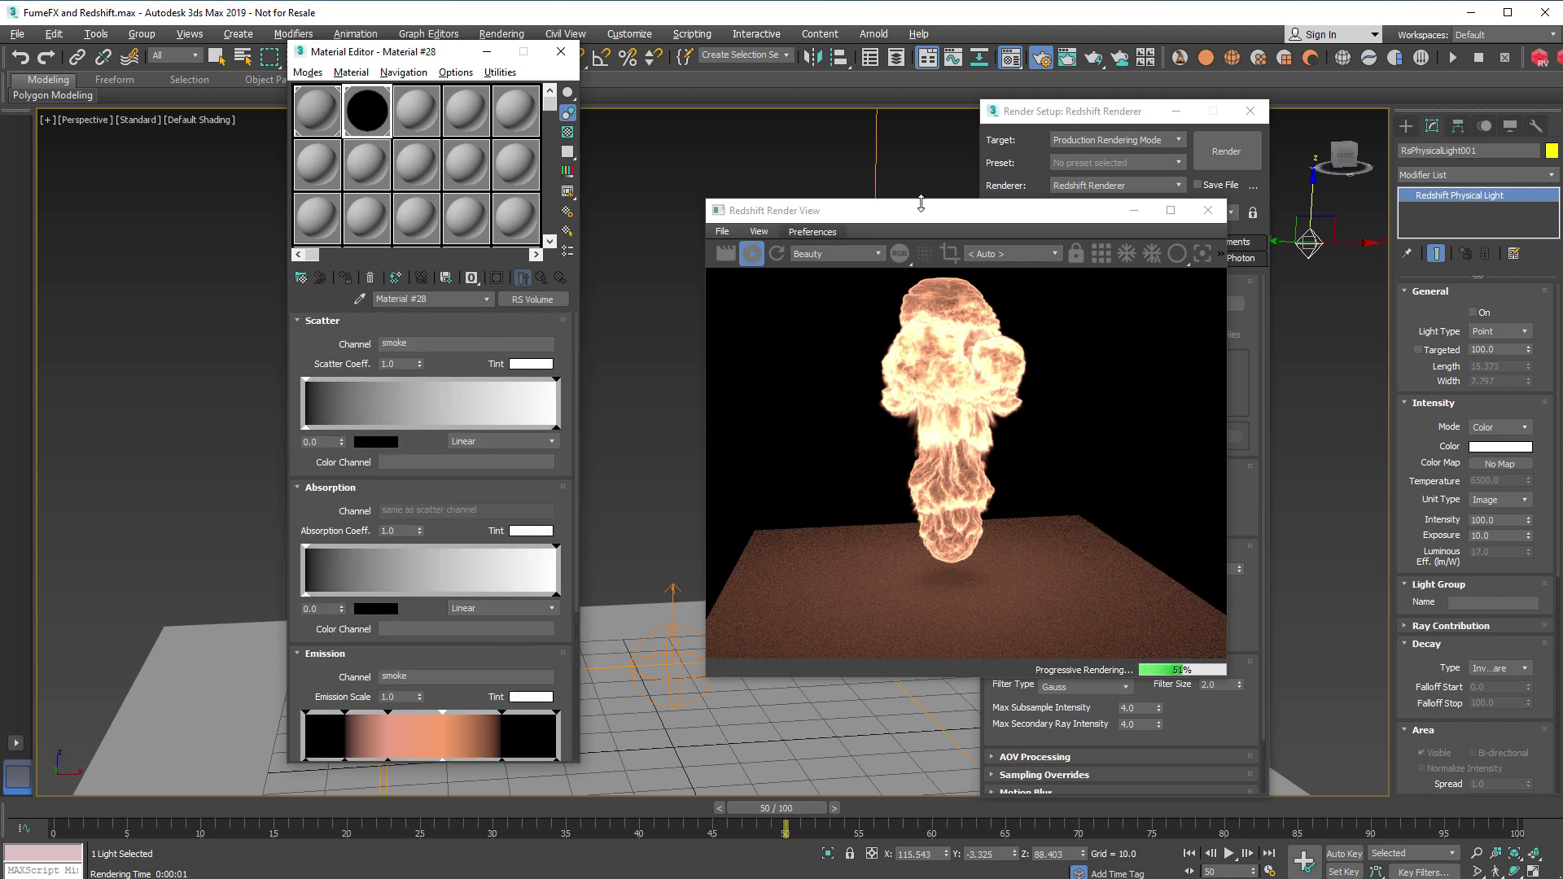
left_click_drag(835, 211, 792, 181)
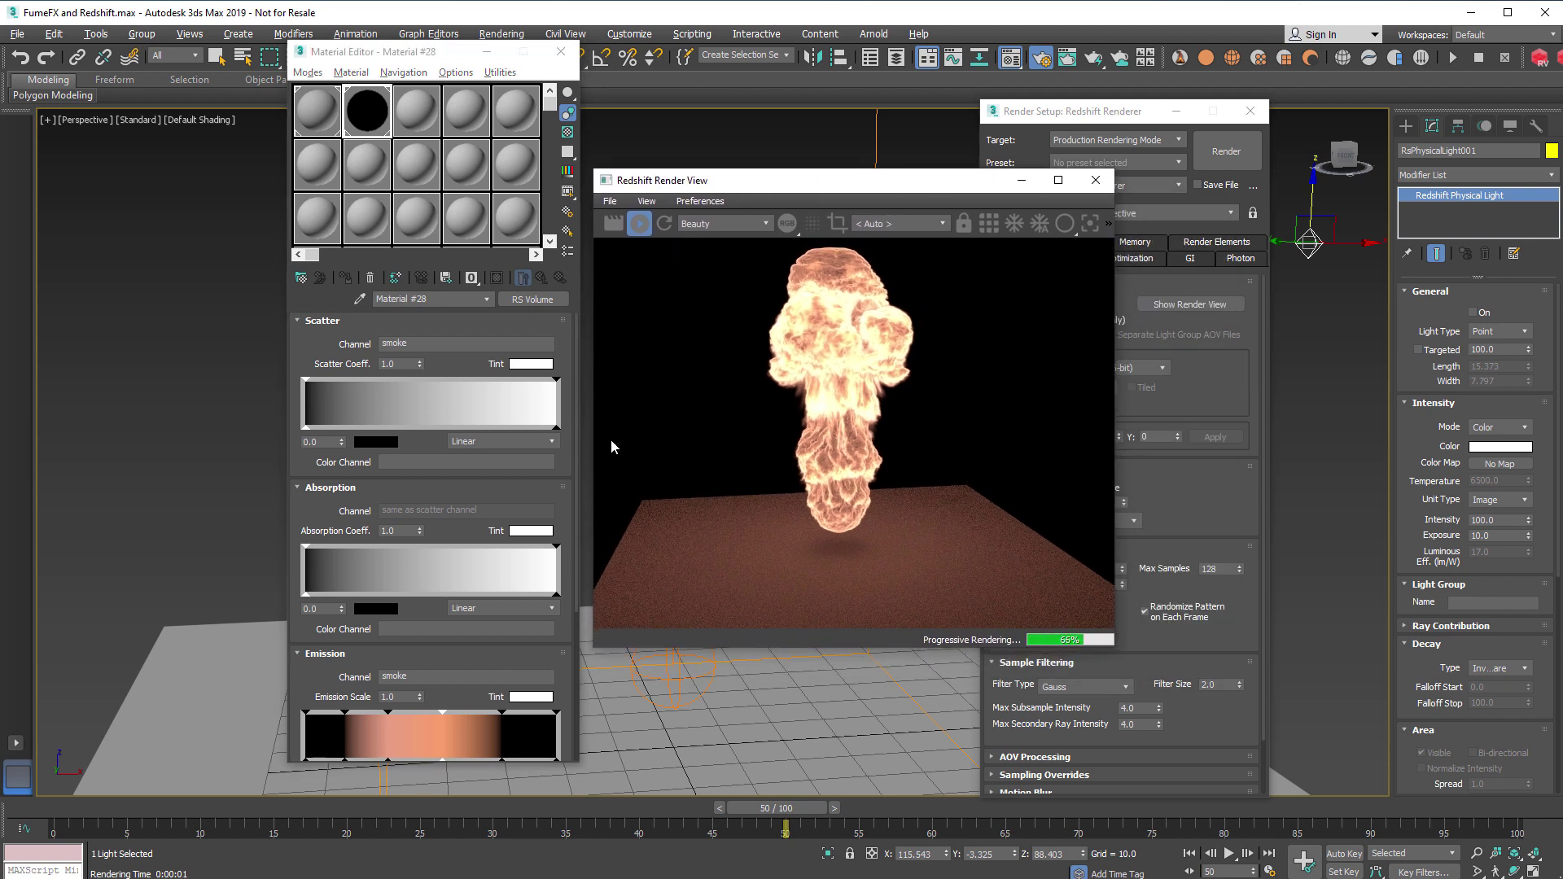
right_click(432, 735)
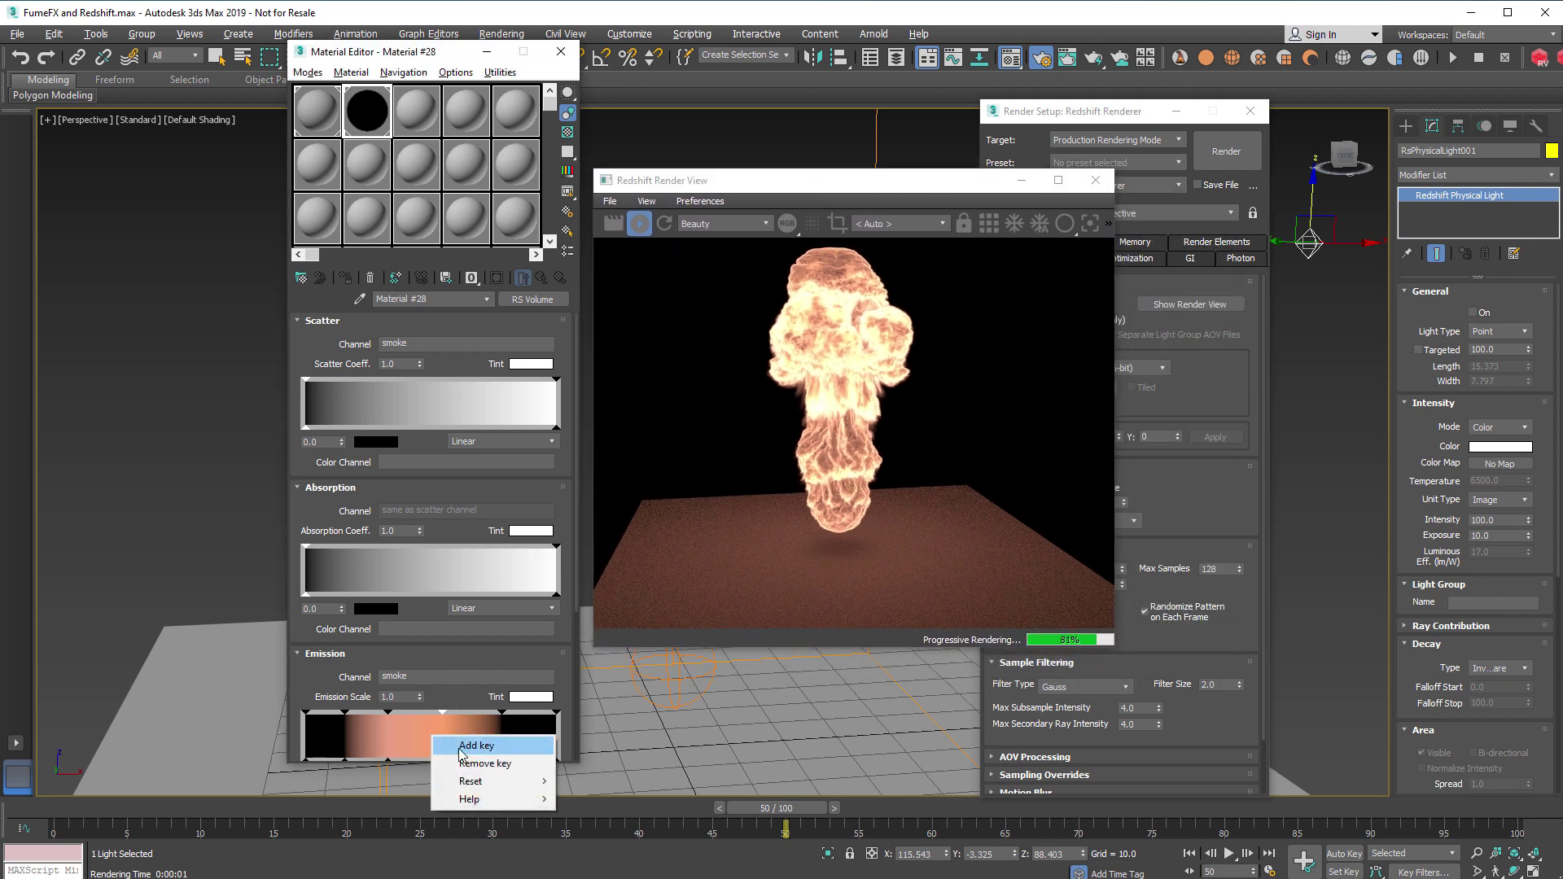
mouse_move(471, 781)
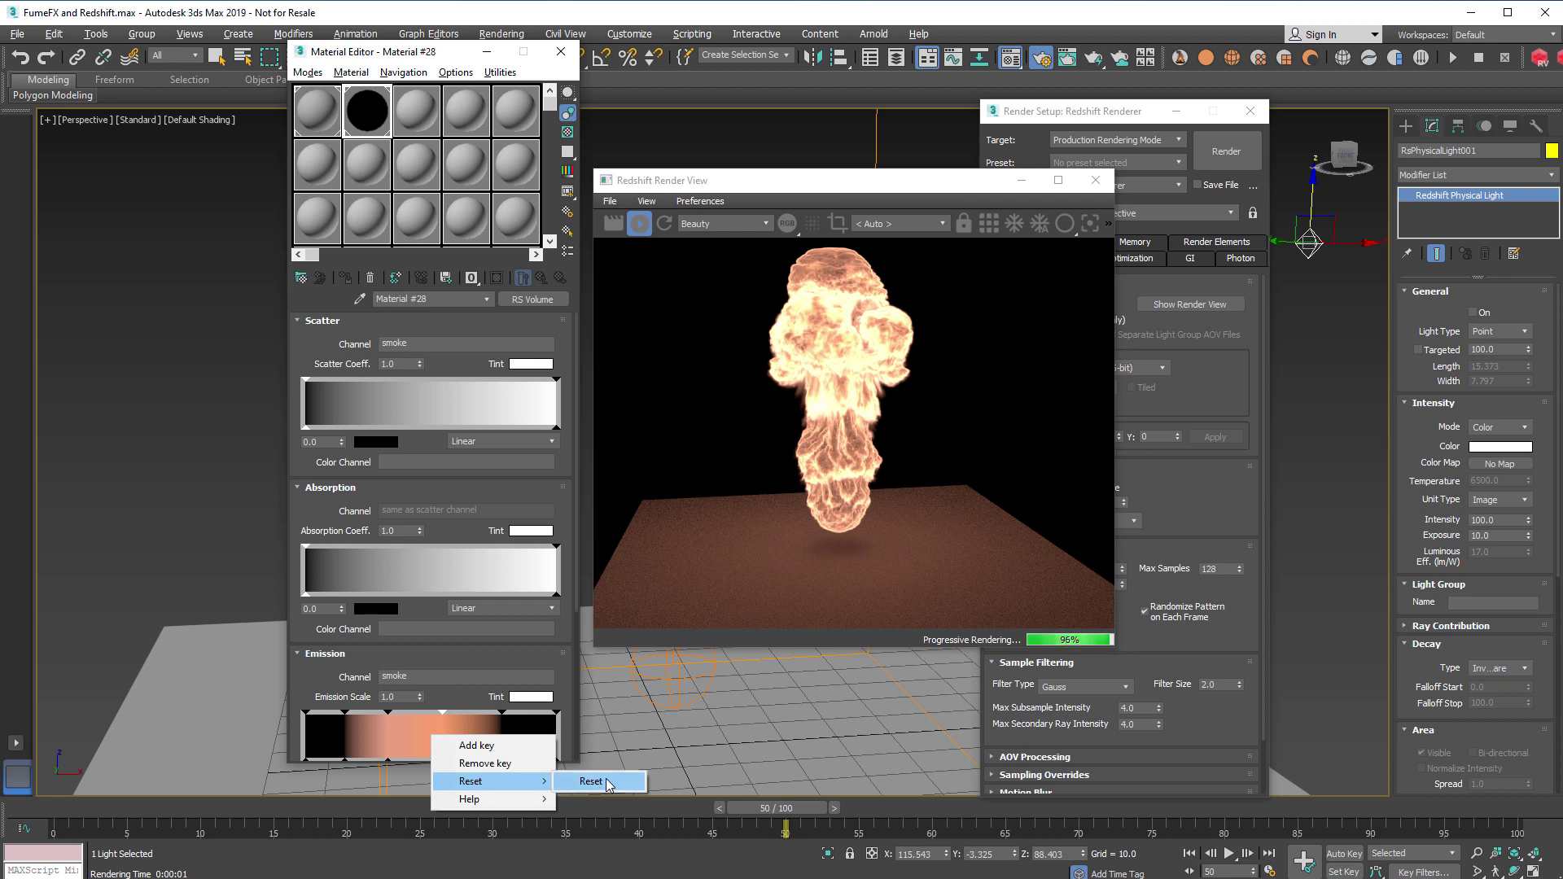
left_click(591, 781)
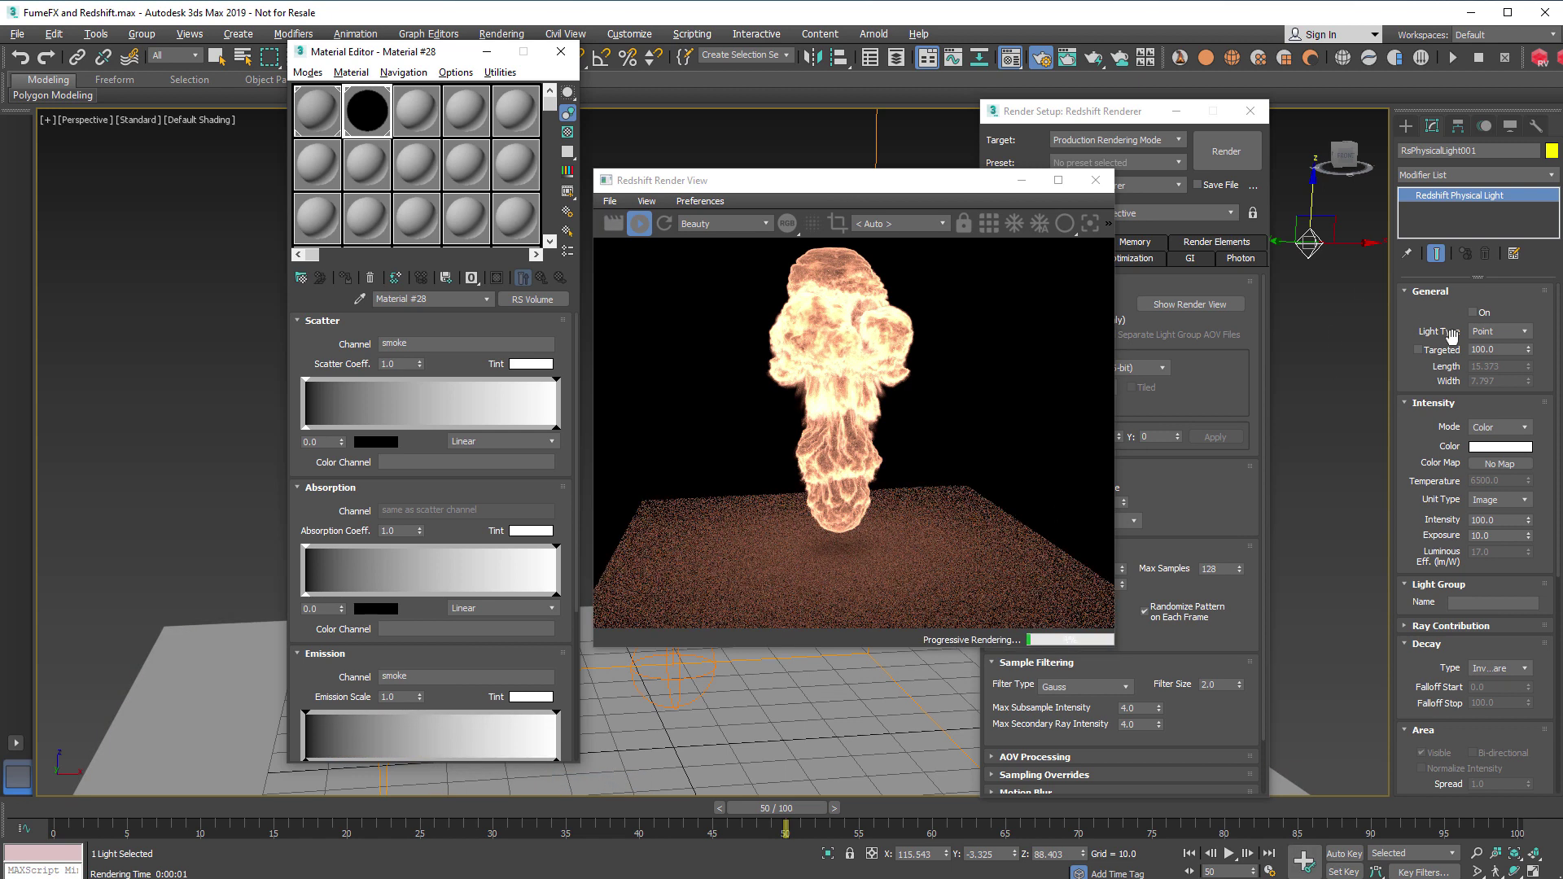
- Switch the physical light on, clear the 'smoke' Emission Channel, and re-render the scene
left_click(1473, 313)
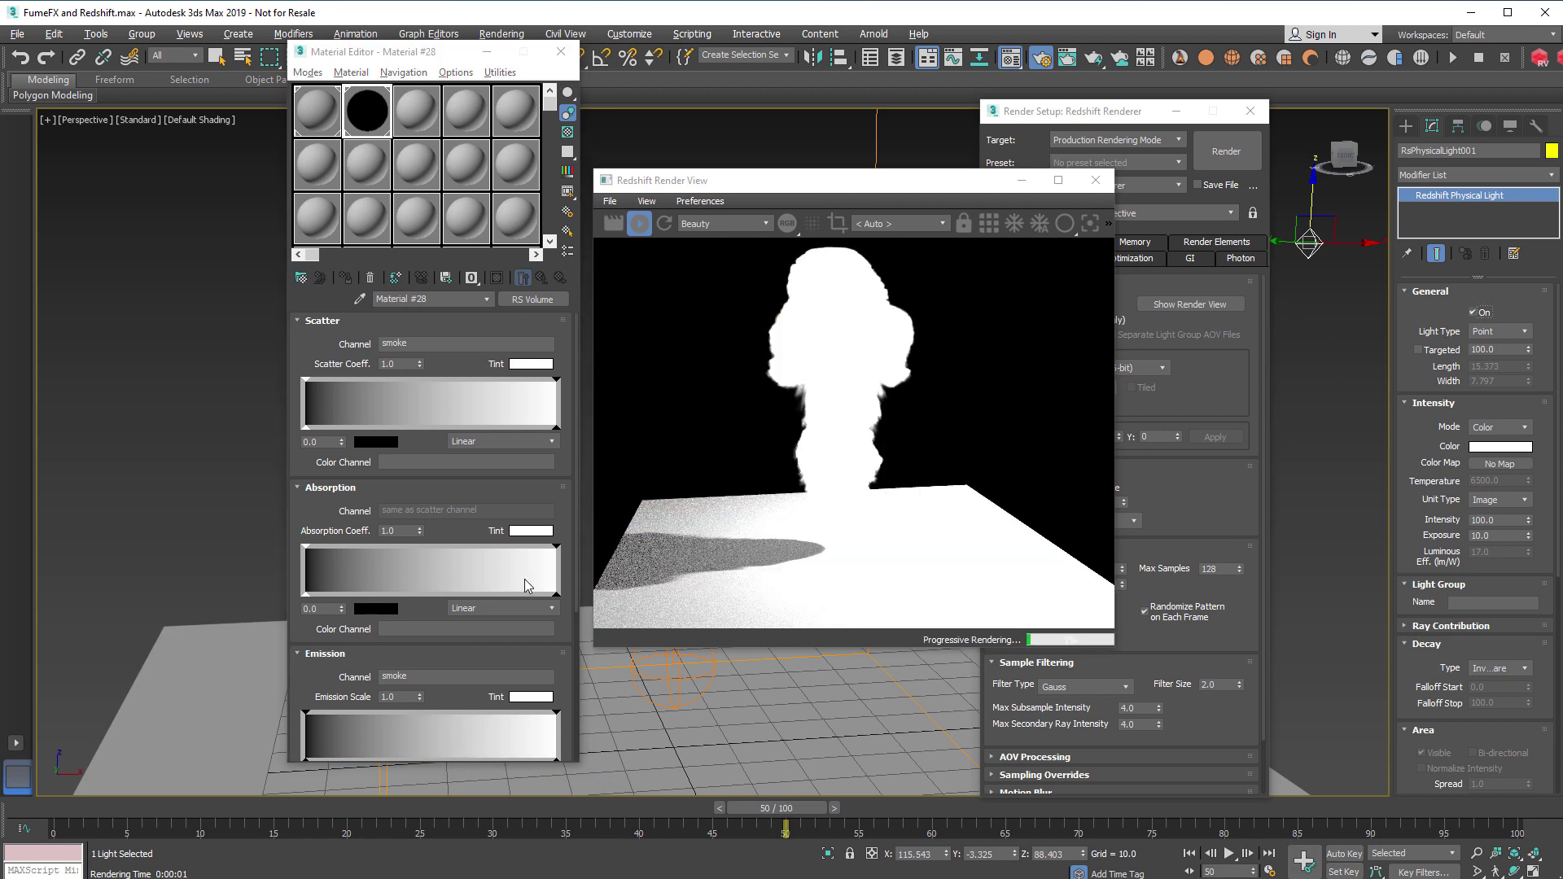
double_click(385, 677)
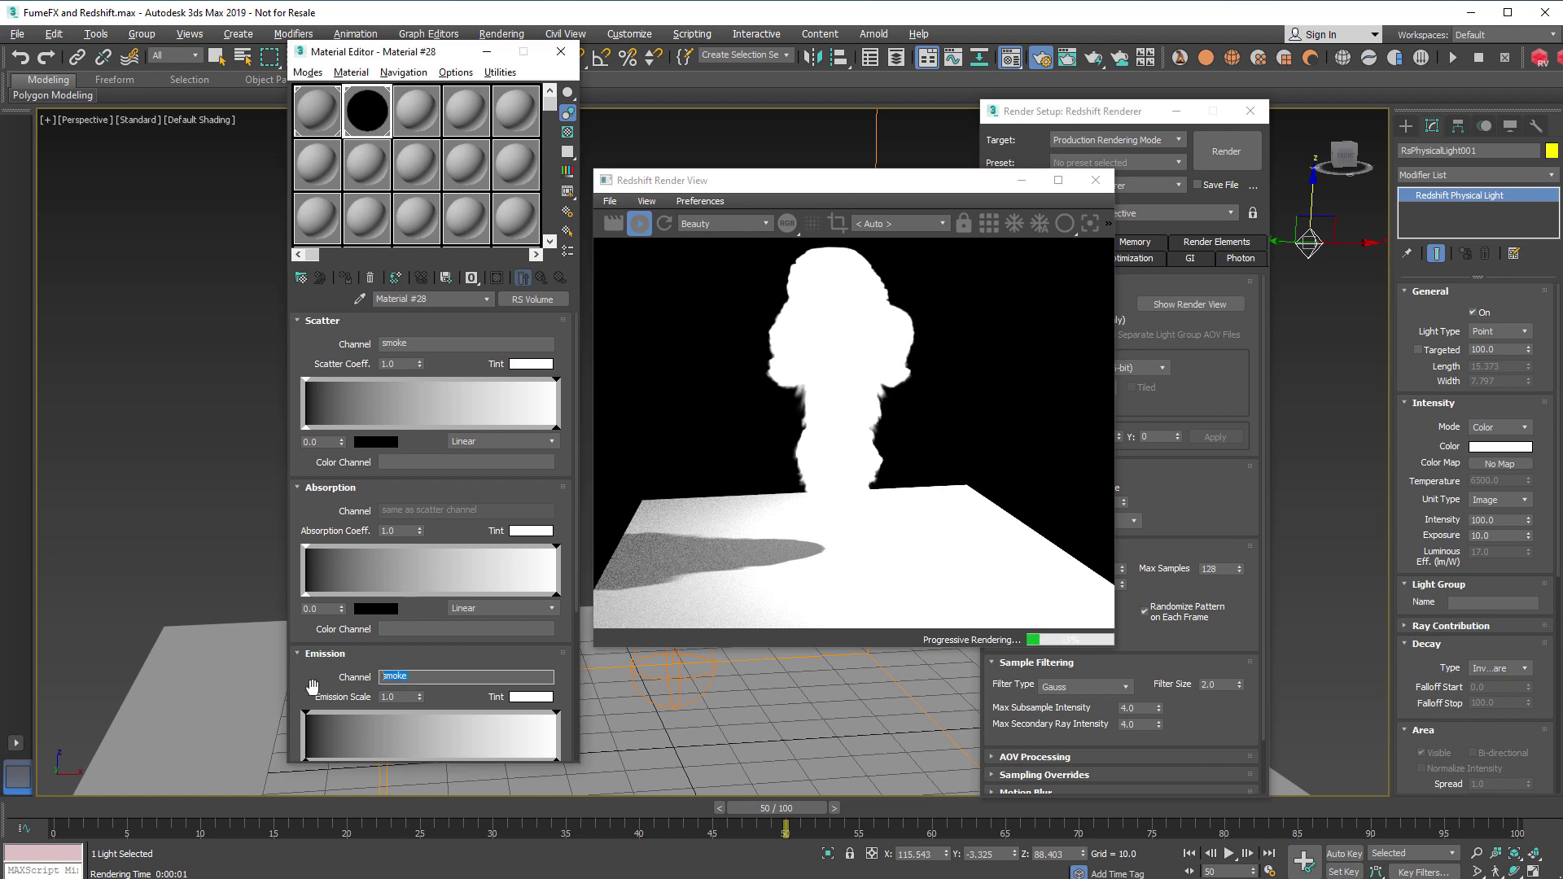
key("Delete")
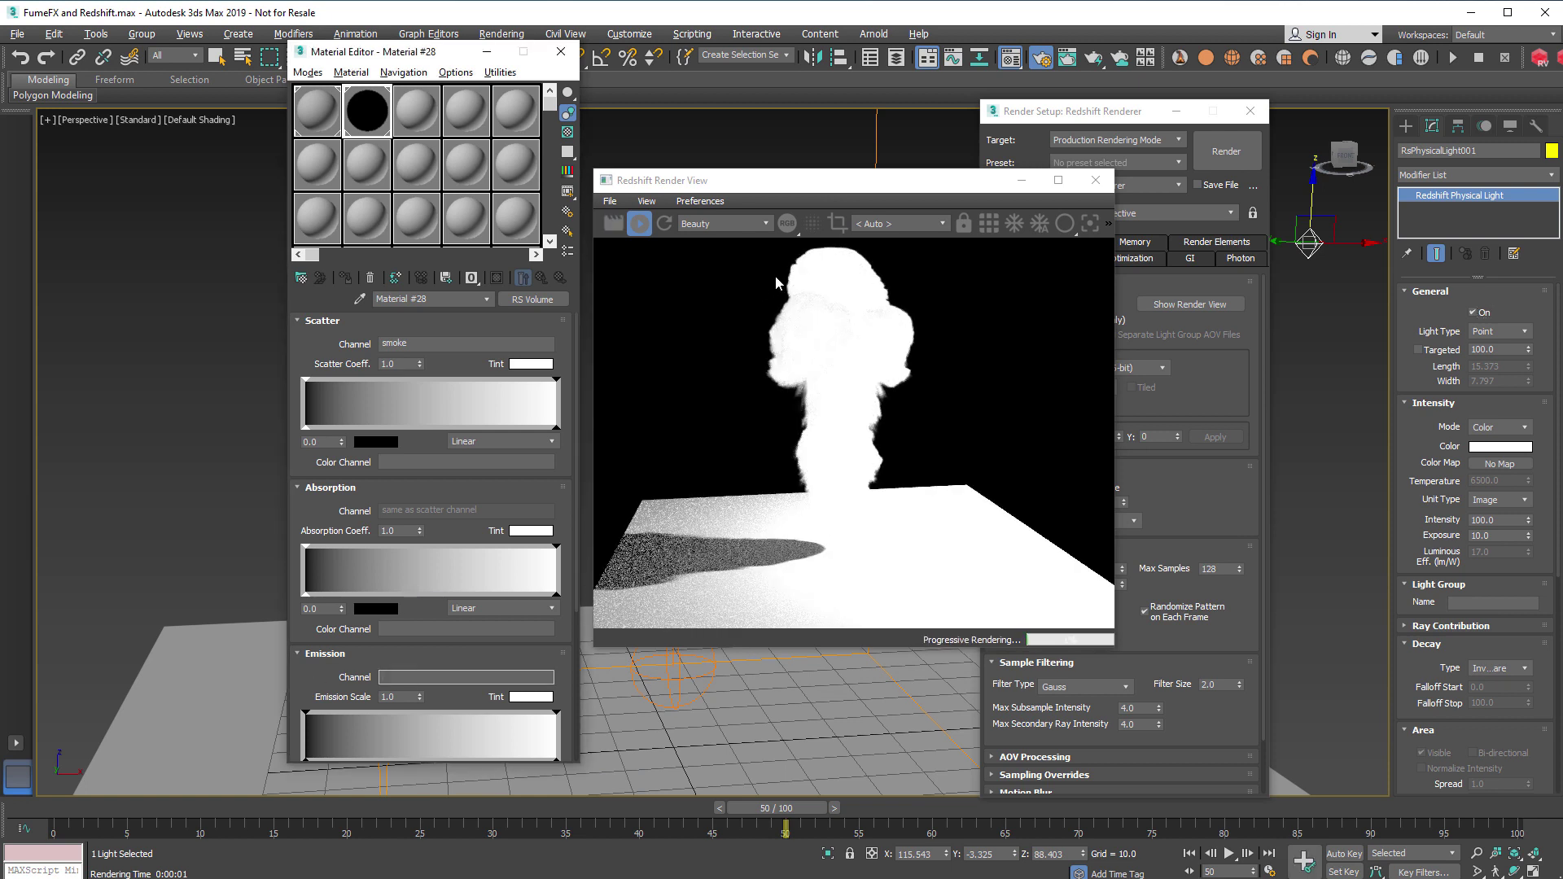
mouse_move(717, 173)
left_mouse_down()
mouse_move(855, 215)
mouse_move(745, 177)
left_mouse_up()
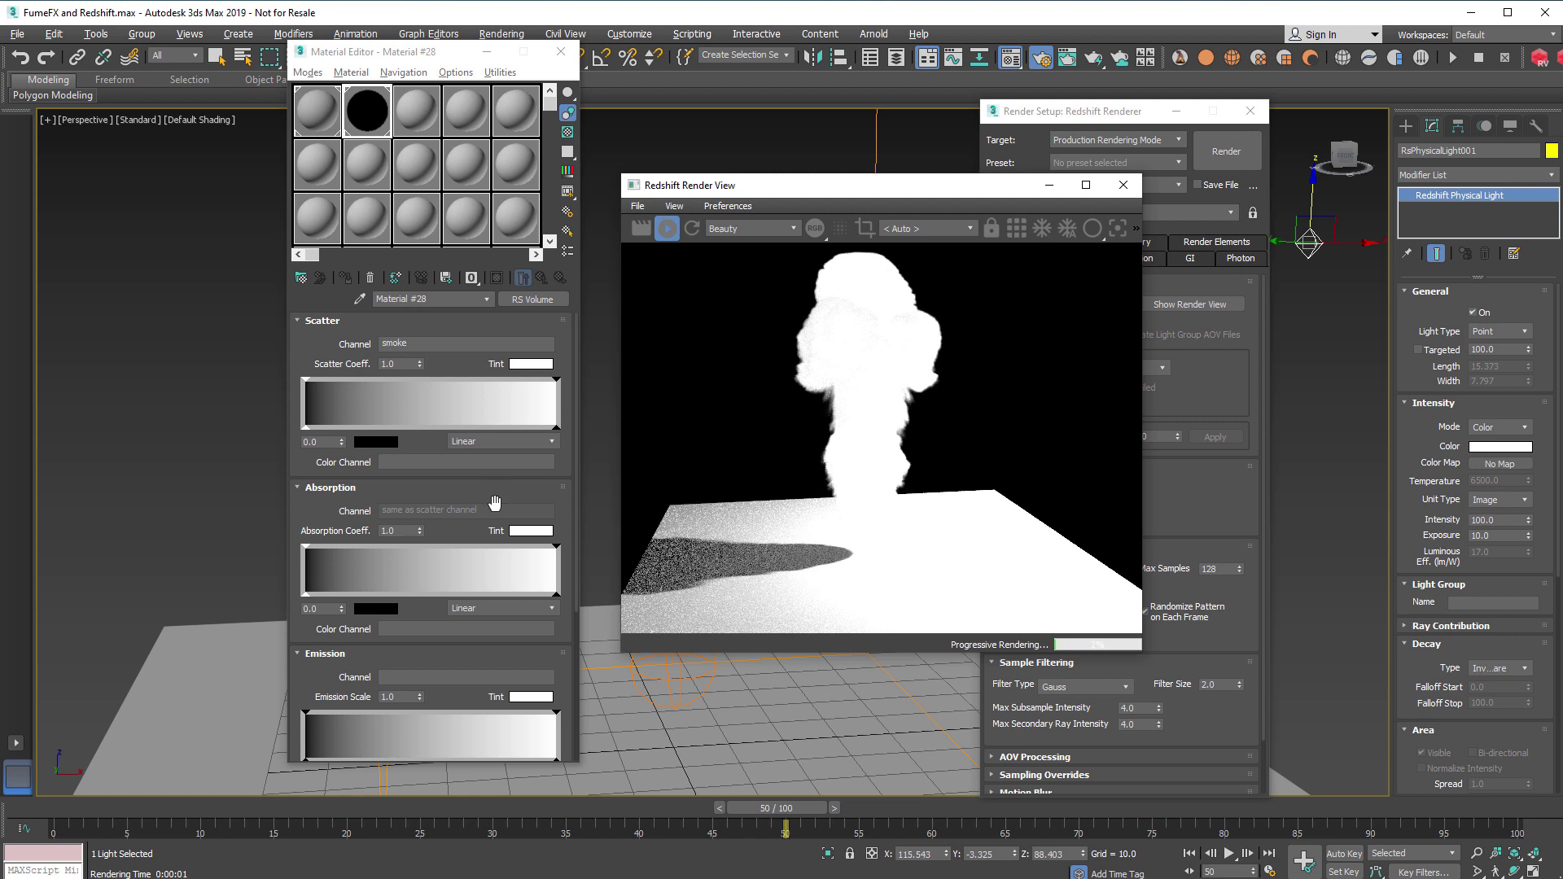
left_click(411, 343)
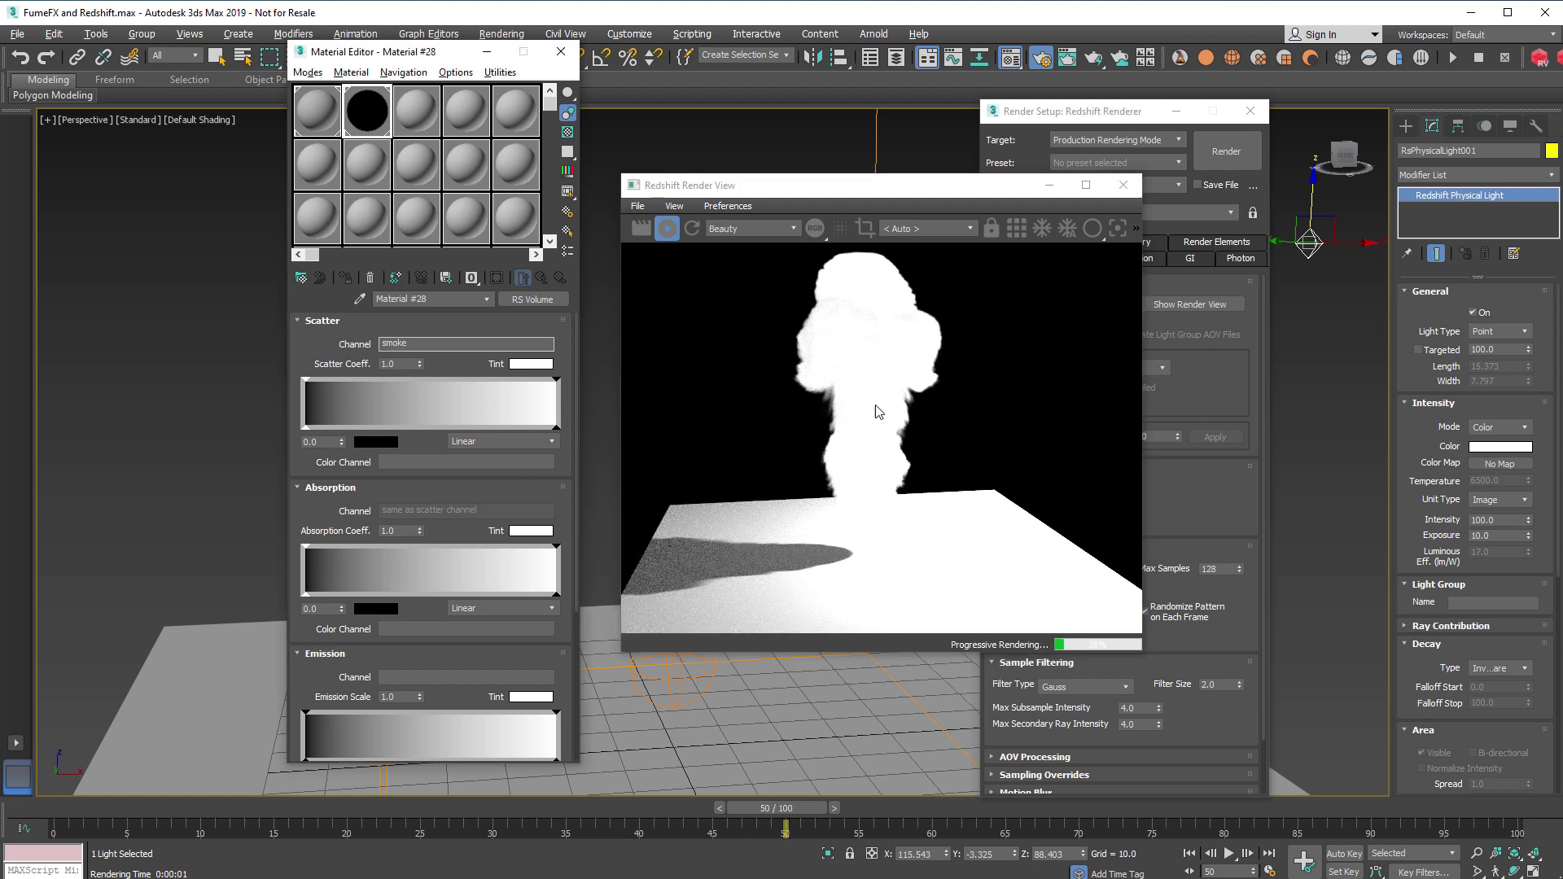
left_click(1228, 149)
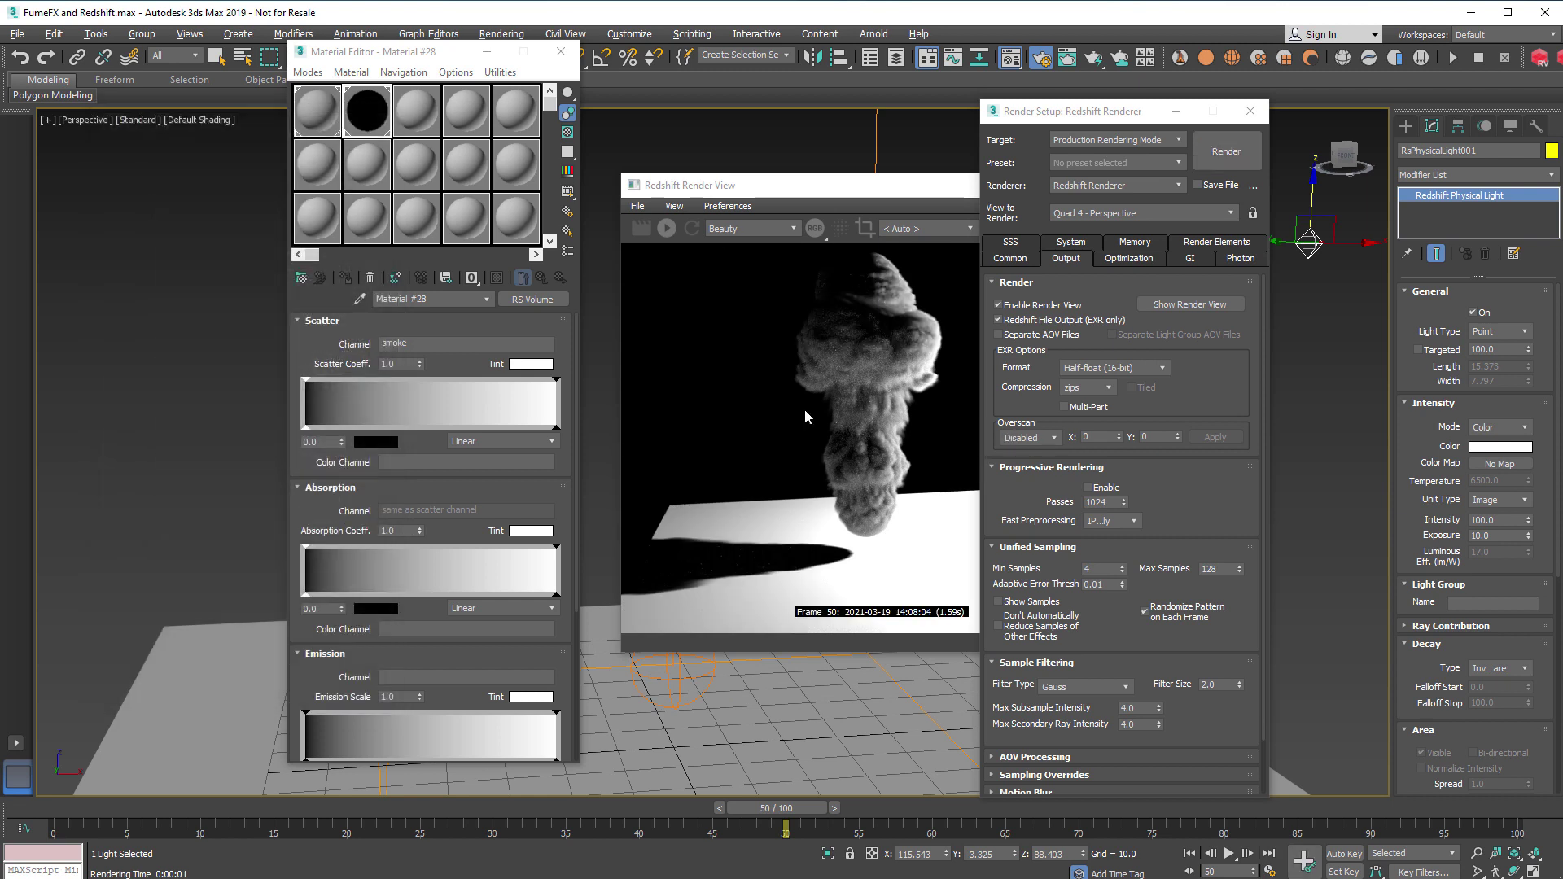
- Restart the progressive render and bring the preview and Render Setup windows into view
left_click(664, 230)
left_click_drag(716, 185, 554, 205)
left_click_drag(1094, 128, 1122, 120)
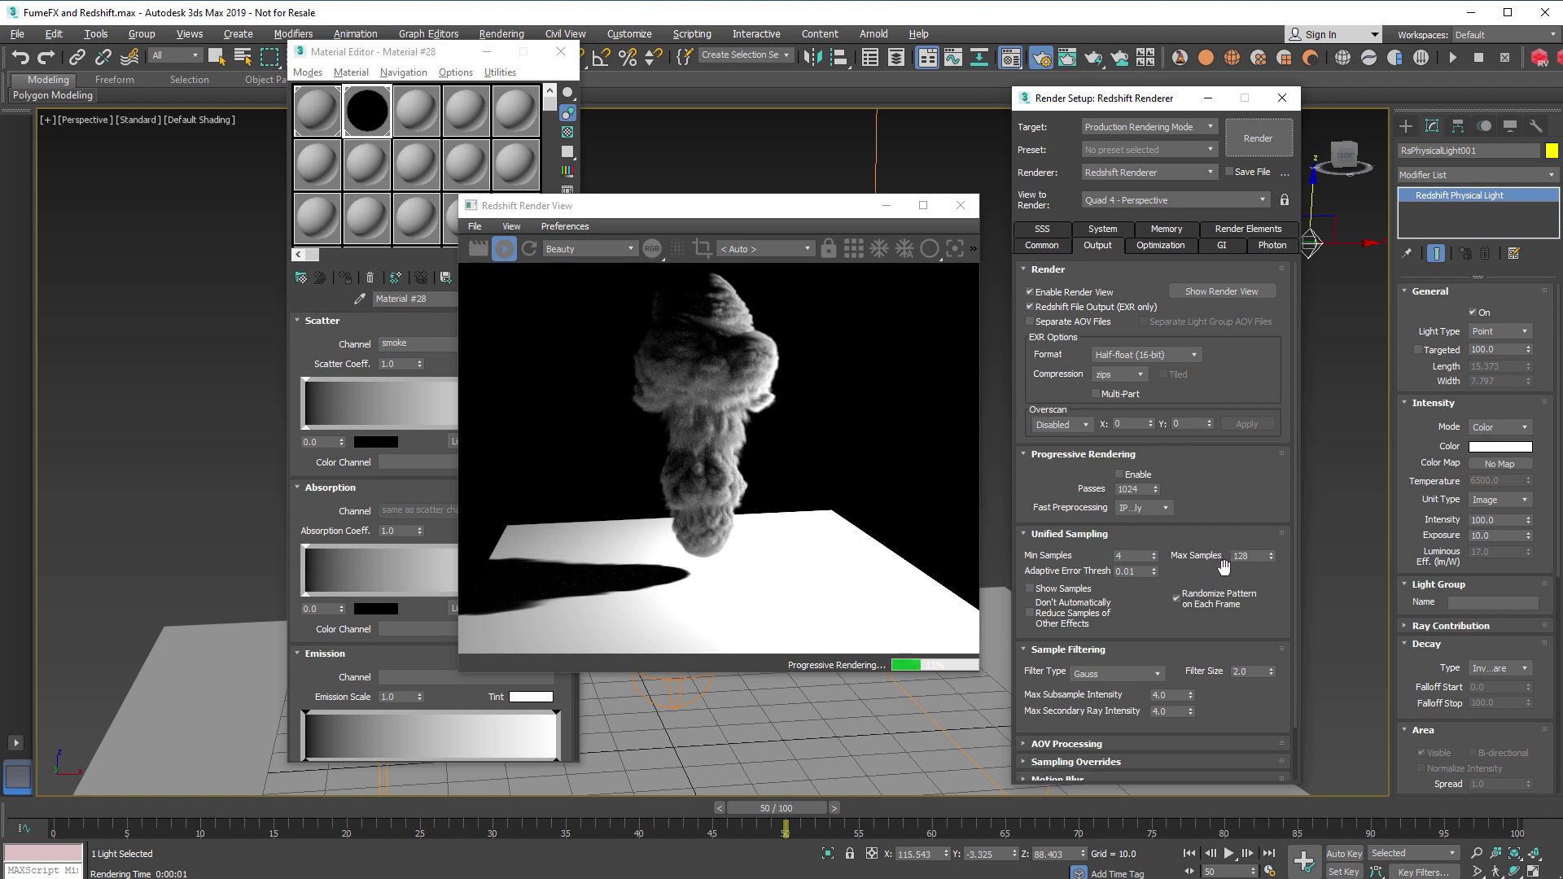
- Set Unified Sampling Min Samples to 16 and Max Samples to 256, rendering after each change
double_click(1136, 556)
type("16")
key("Return")
left_click(1258, 139)
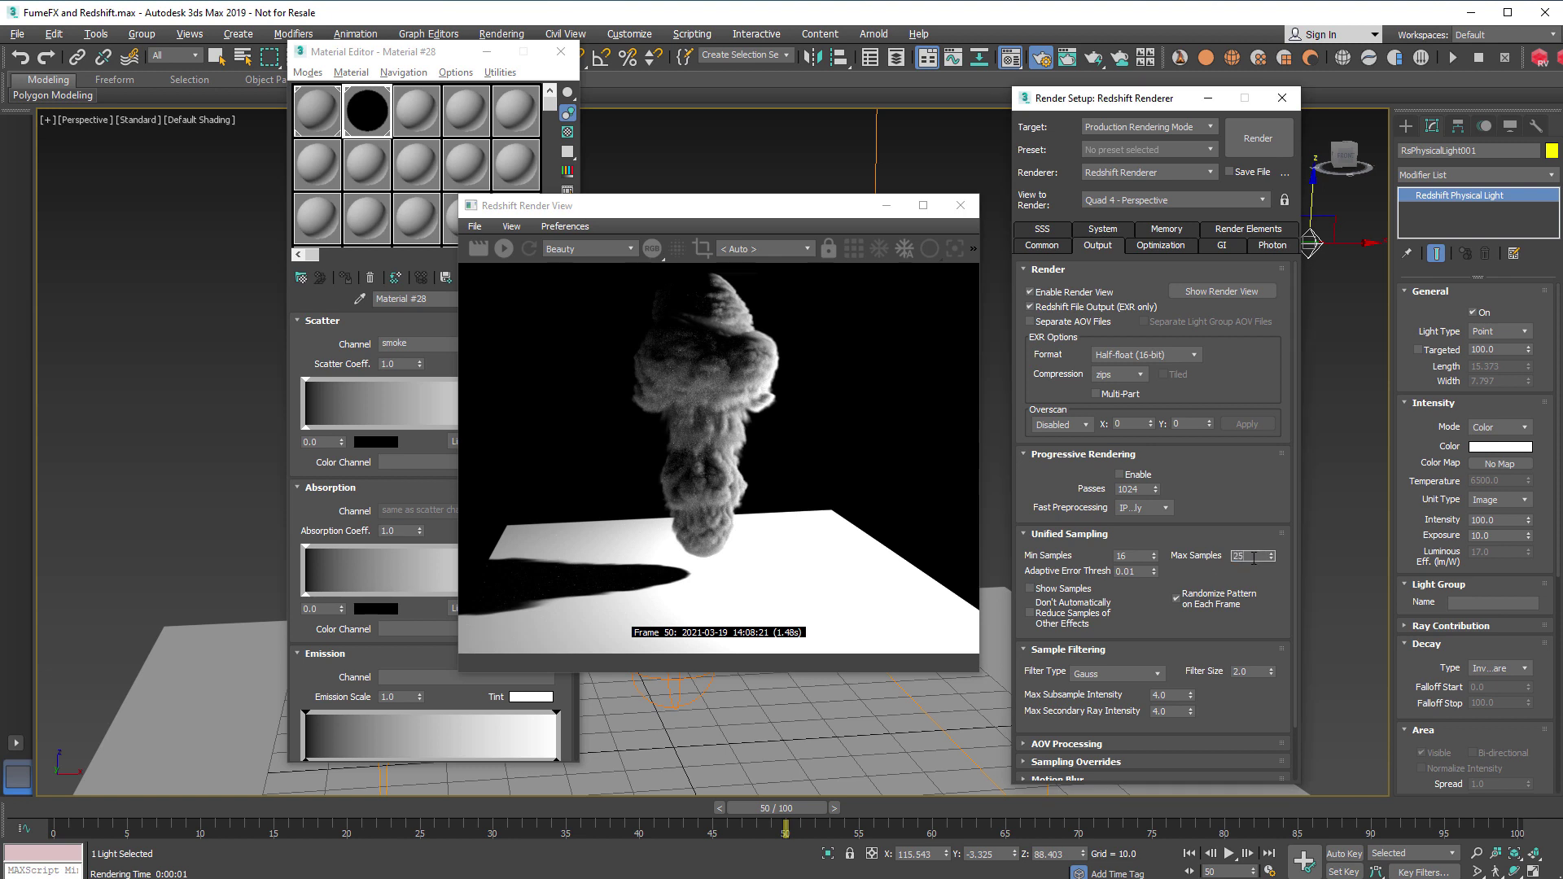
left_click(1251, 153)
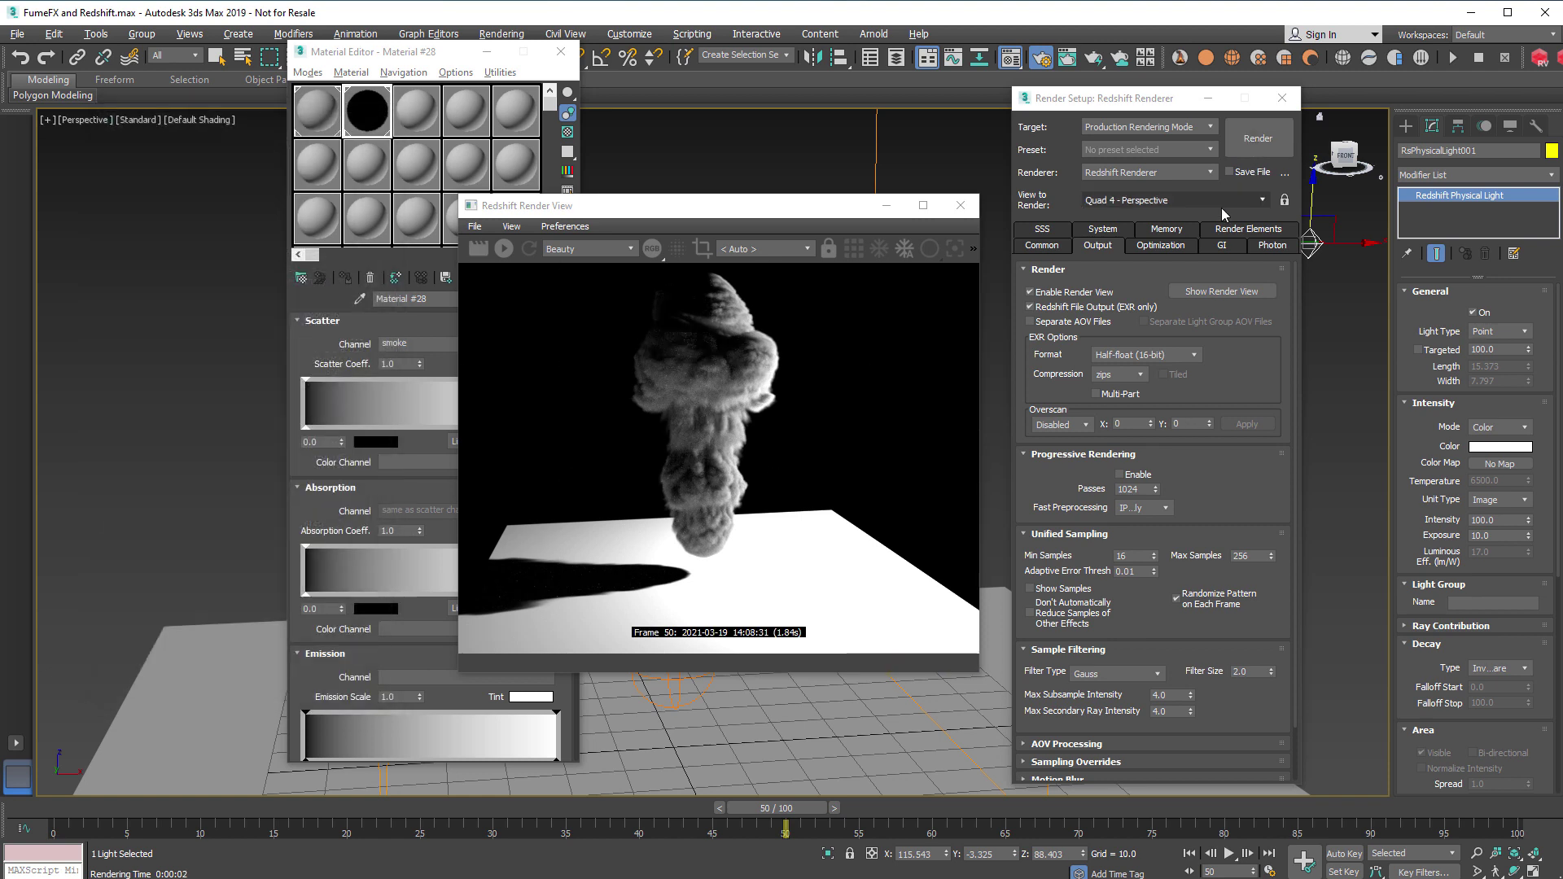
left_click_drag(807, 206, 824, 102)
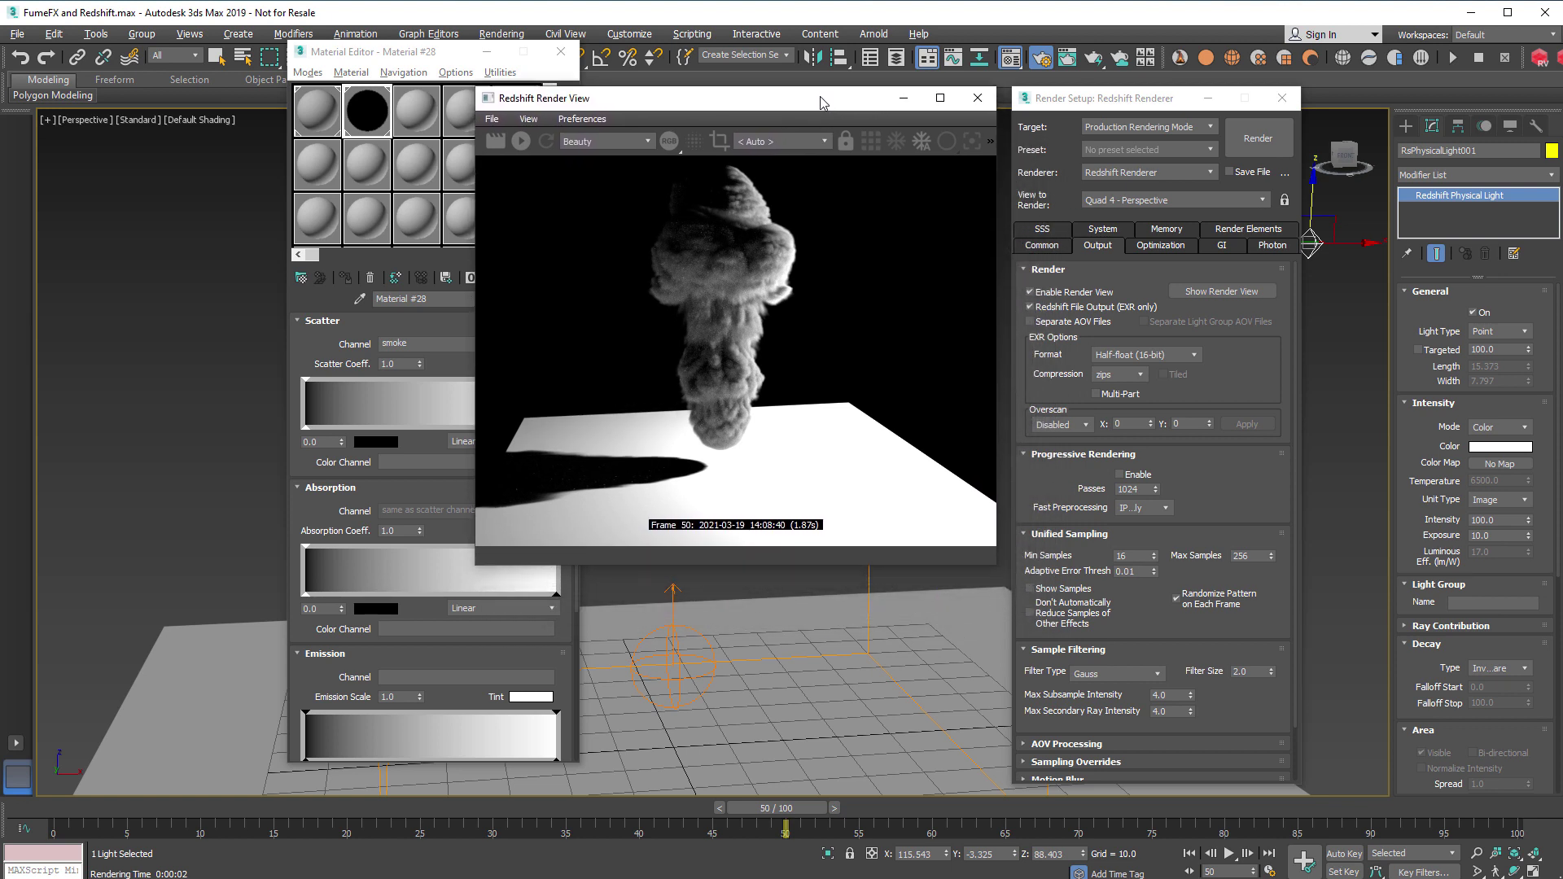